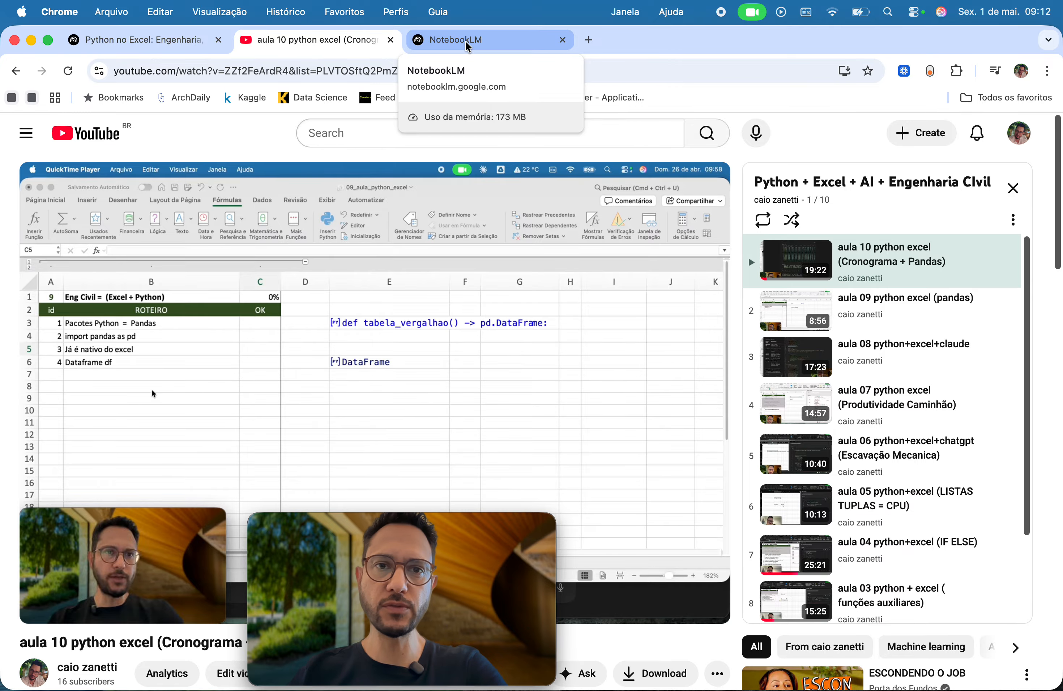
Switch to the NotebookLM gallery and browse the collection of featured notebooks.
click(467, 45)
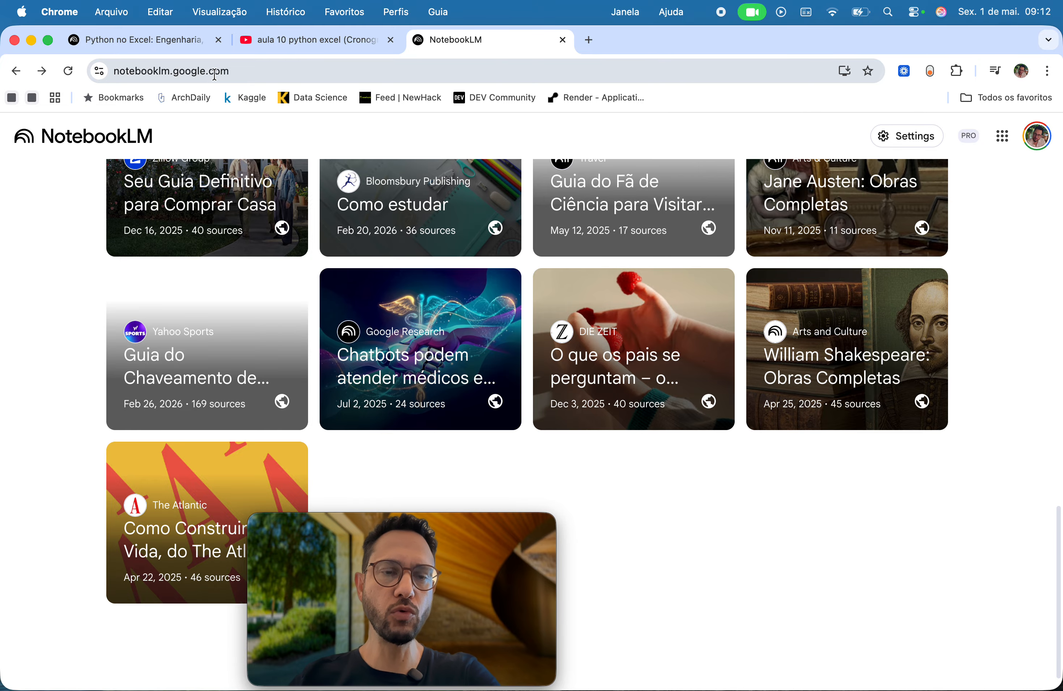
mouse_move(401, 550)
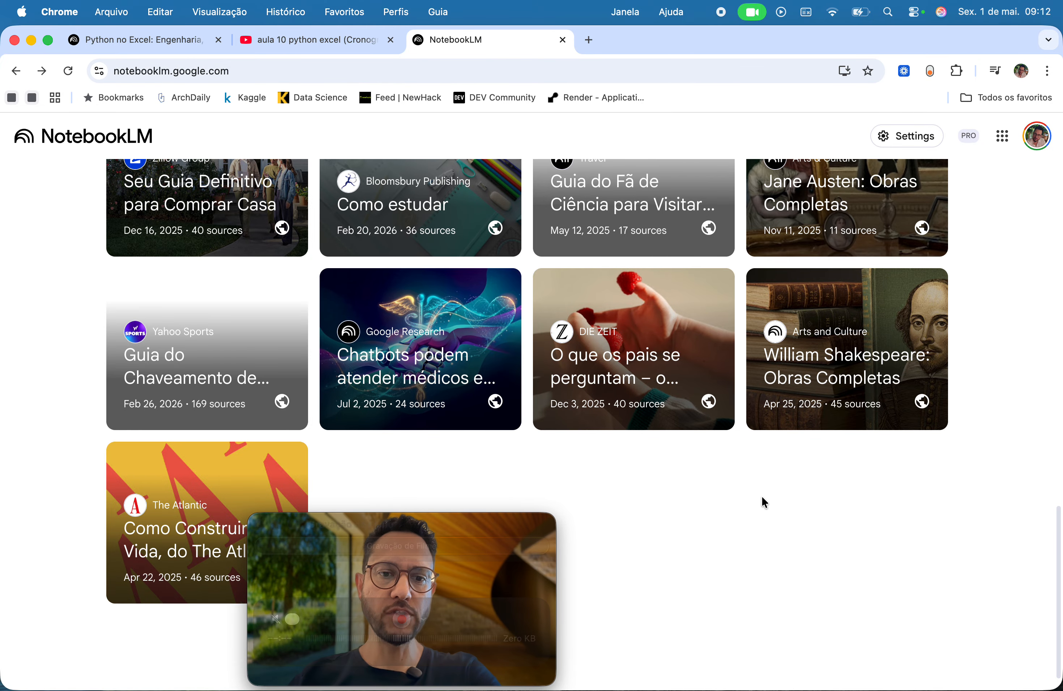
scroll(782, 500, up, 10)
scroll(784, 507, up, 10)
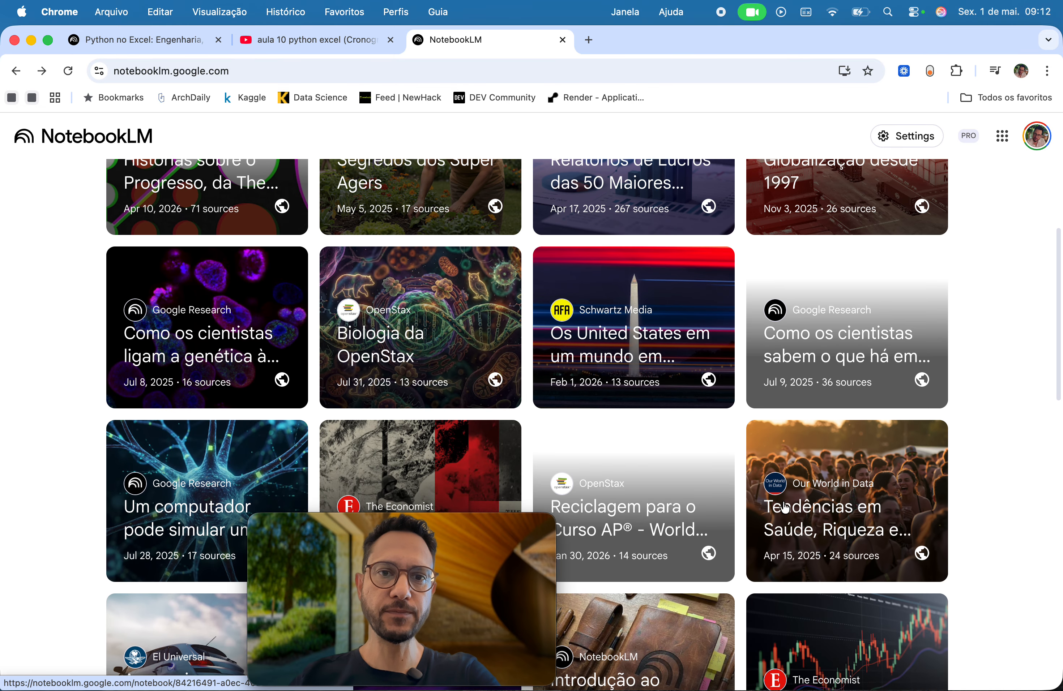
scroll(785, 507, down, 5)
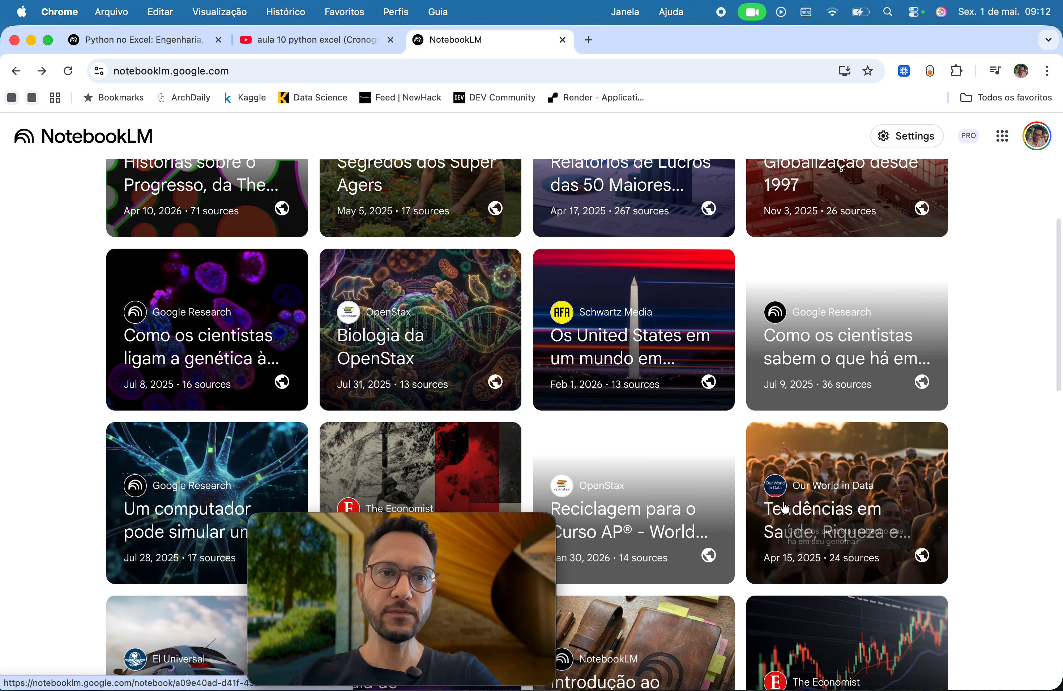
scroll(688, 432, up, 5)
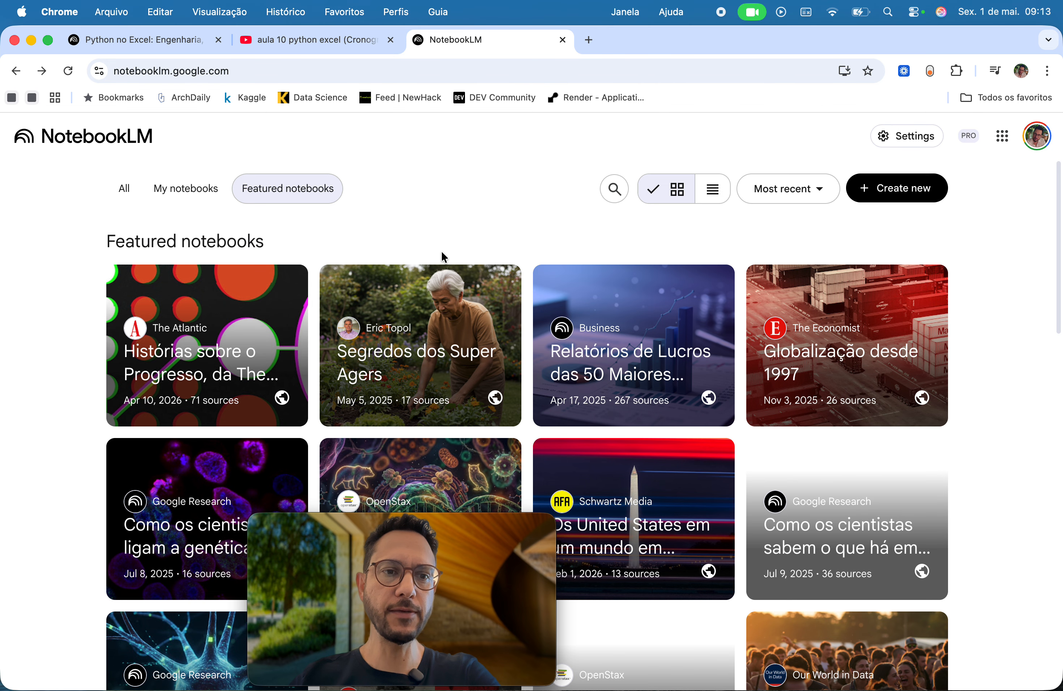
scroll(445, 257, down, 2)
scroll(445, 257, up, 2)
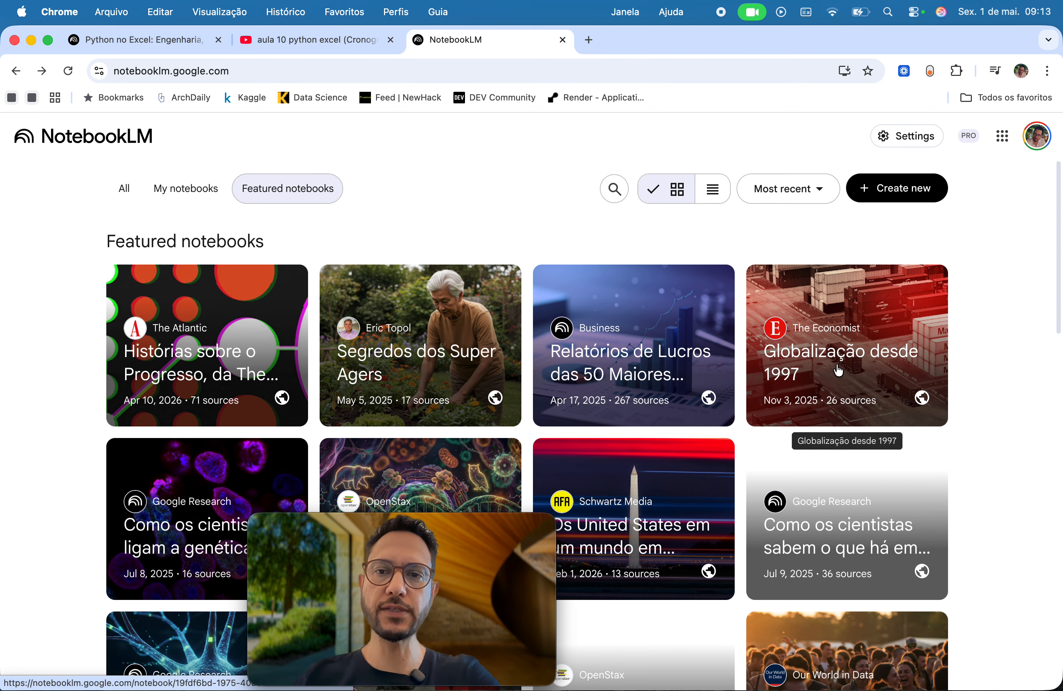
View the featured notebooks "Globalização desde 1997" and "Como os cientistas sabem o que há em seu genoma?", returning to the gallery after each.
click(867, 341)
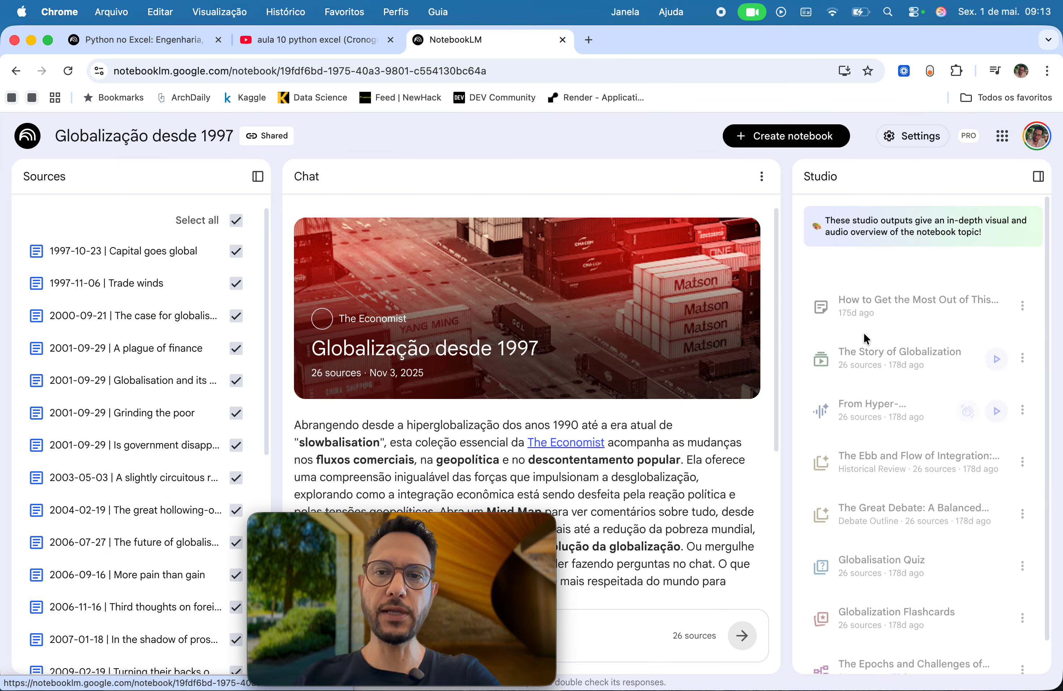
scroll(160, 260, down, 10)
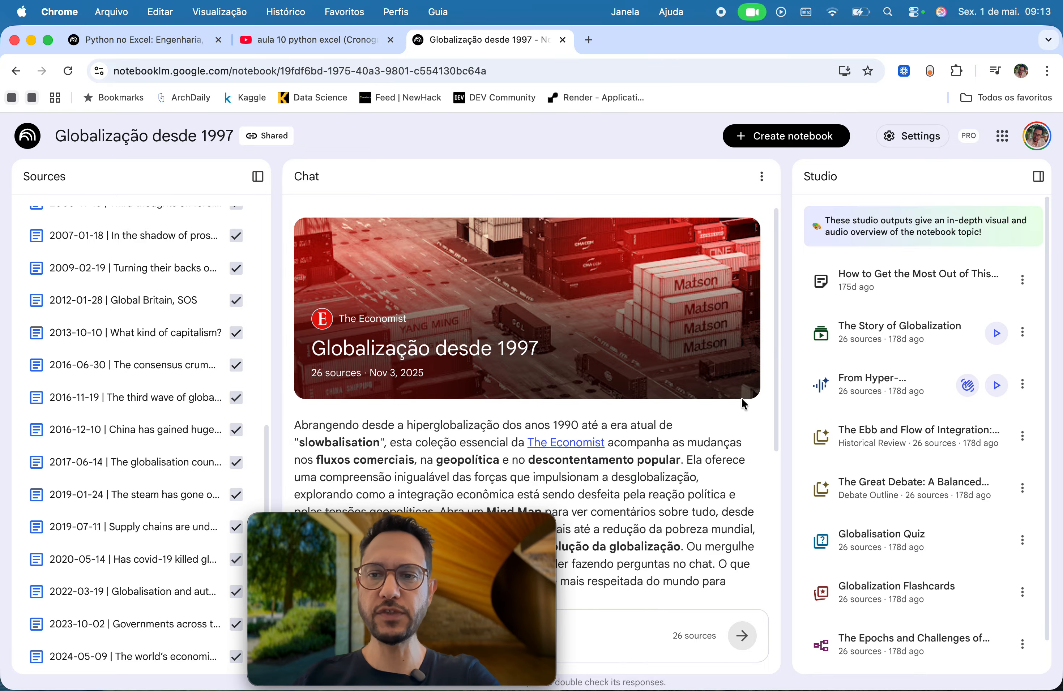
click(15, 70)
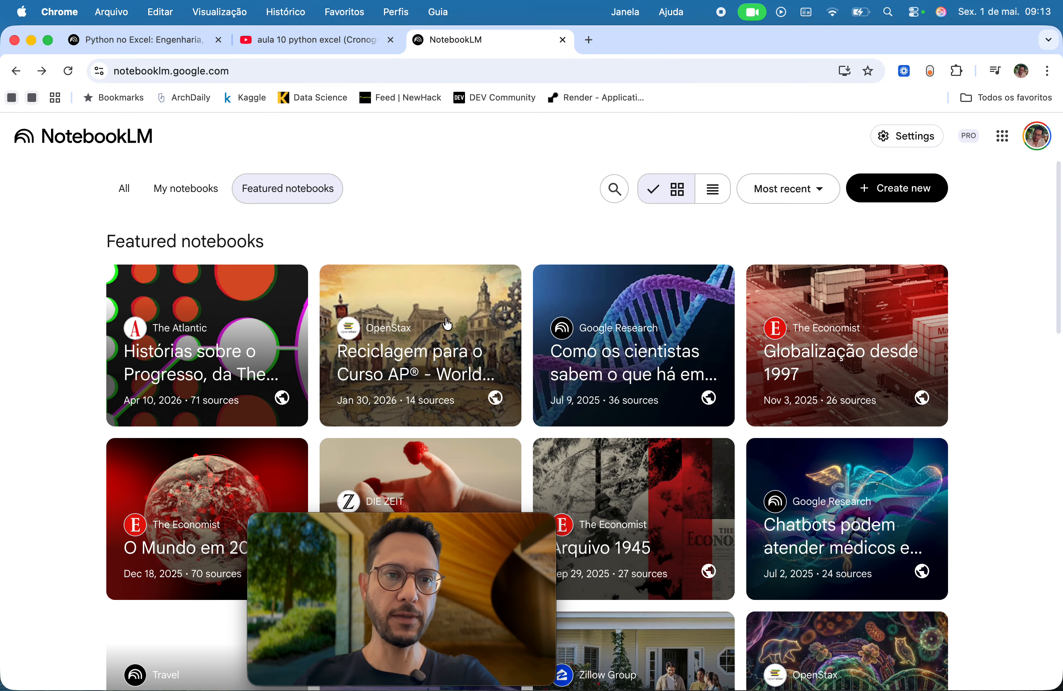
click(653, 356)
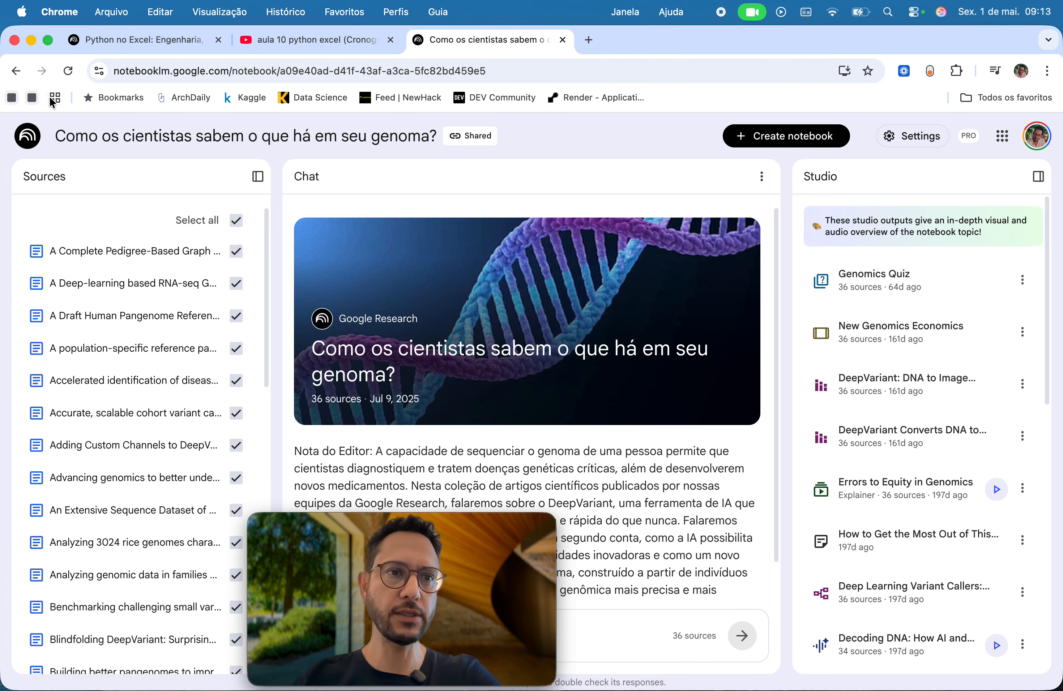
click(16, 71)
Find the featured notebook "Introdução ao NotebookLM", open it and look through its list of sources.
scroll(358, 245, down, 15)
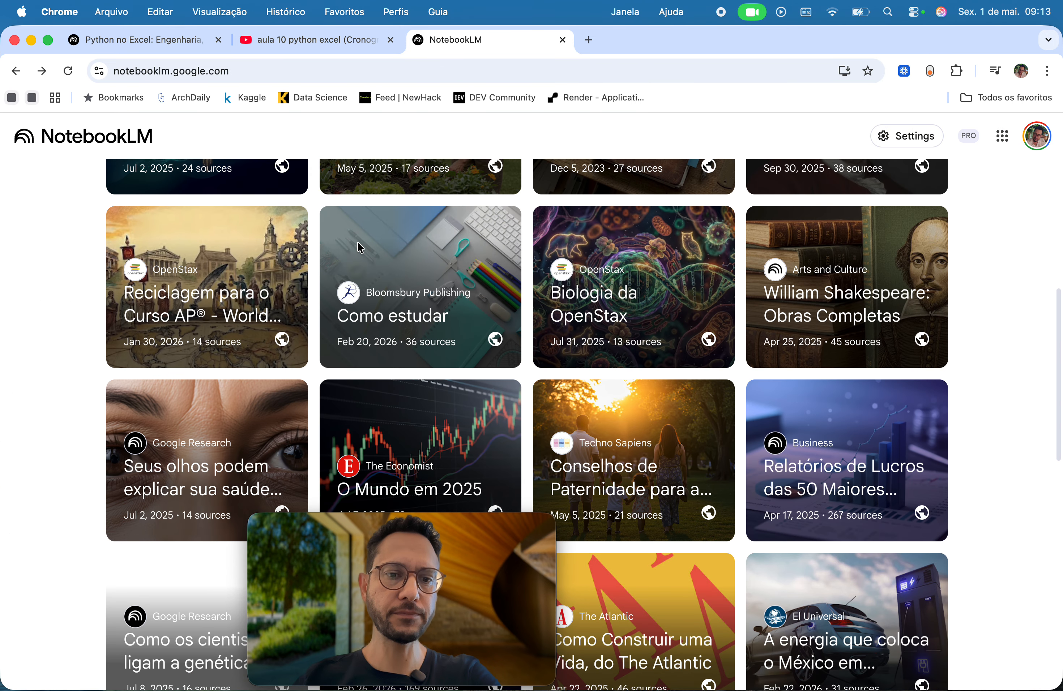
scroll(359, 248, down, 2)
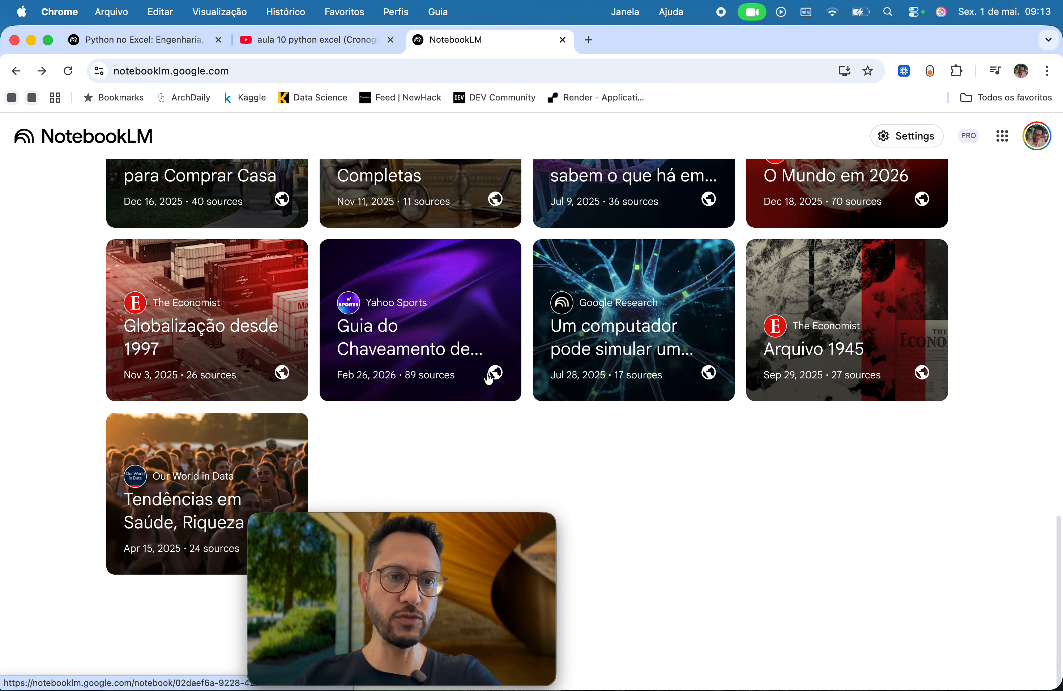
scroll(489, 375, up, 2)
scroll(489, 379, up, 8)
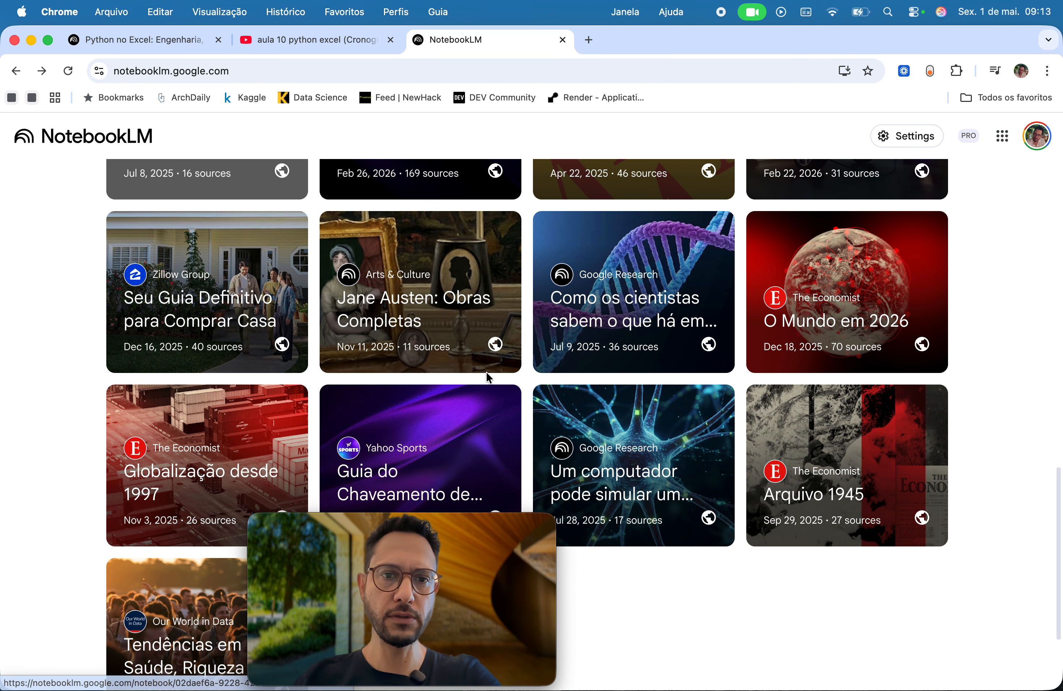
scroll(489, 379, up, 8)
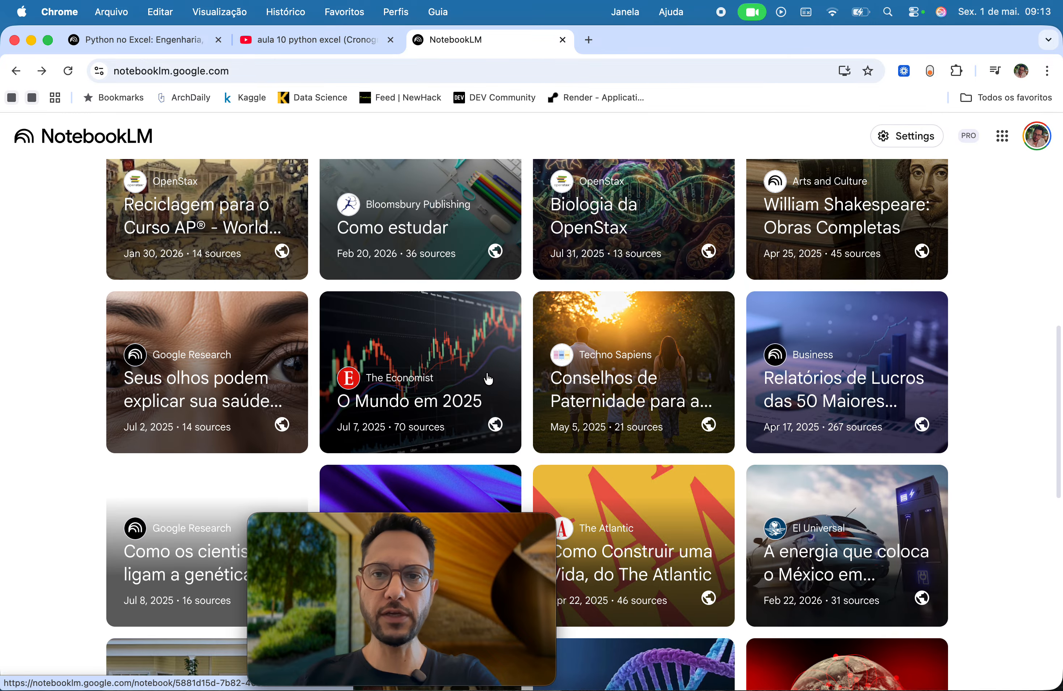
scroll(489, 379, up, 3)
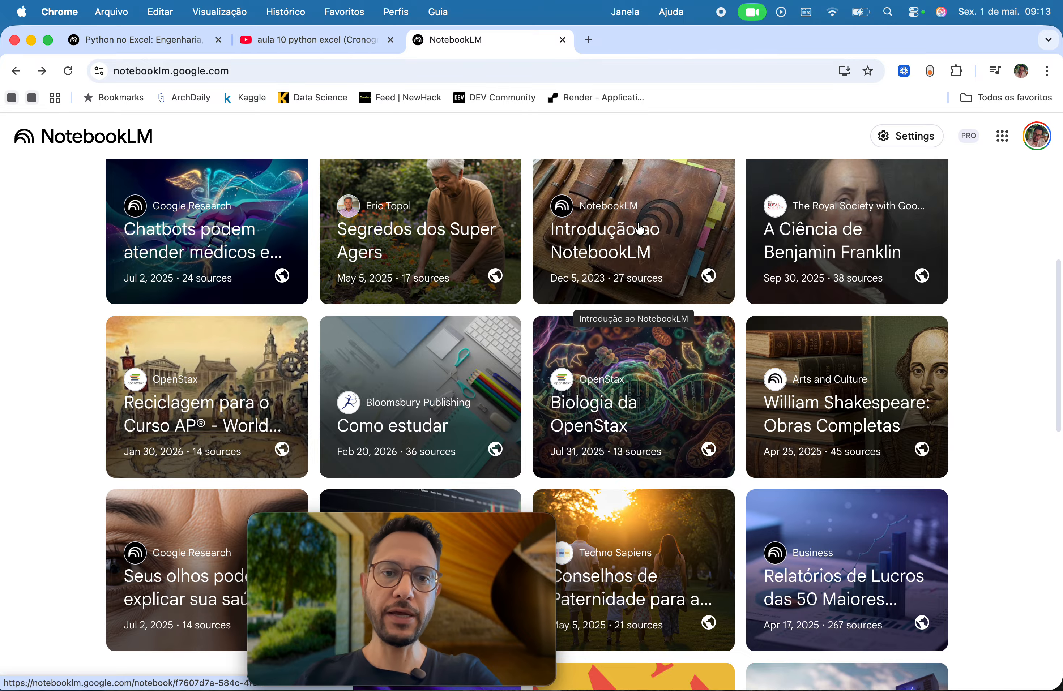
scroll(631, 444, up, 3)
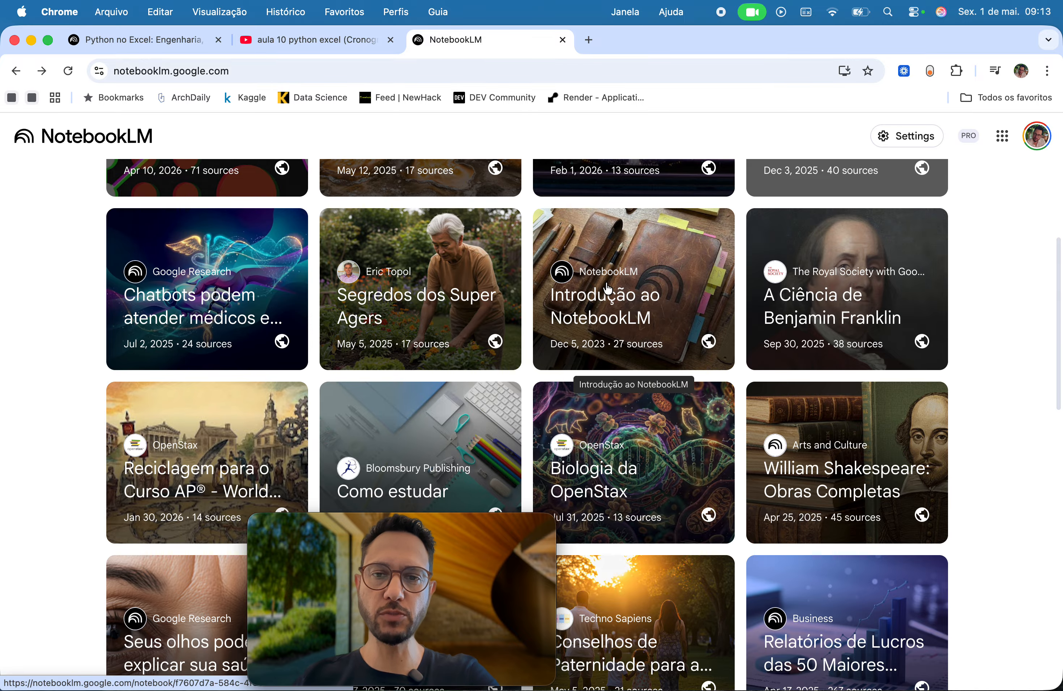
click(630, 300)
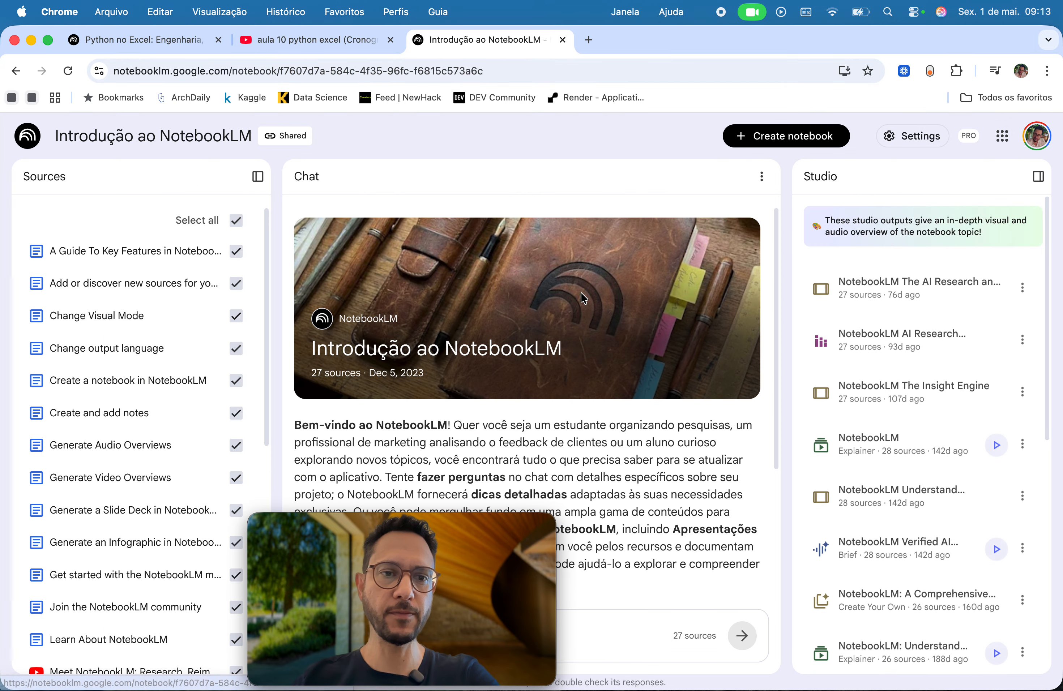
scroll(209, 286, down, 10)
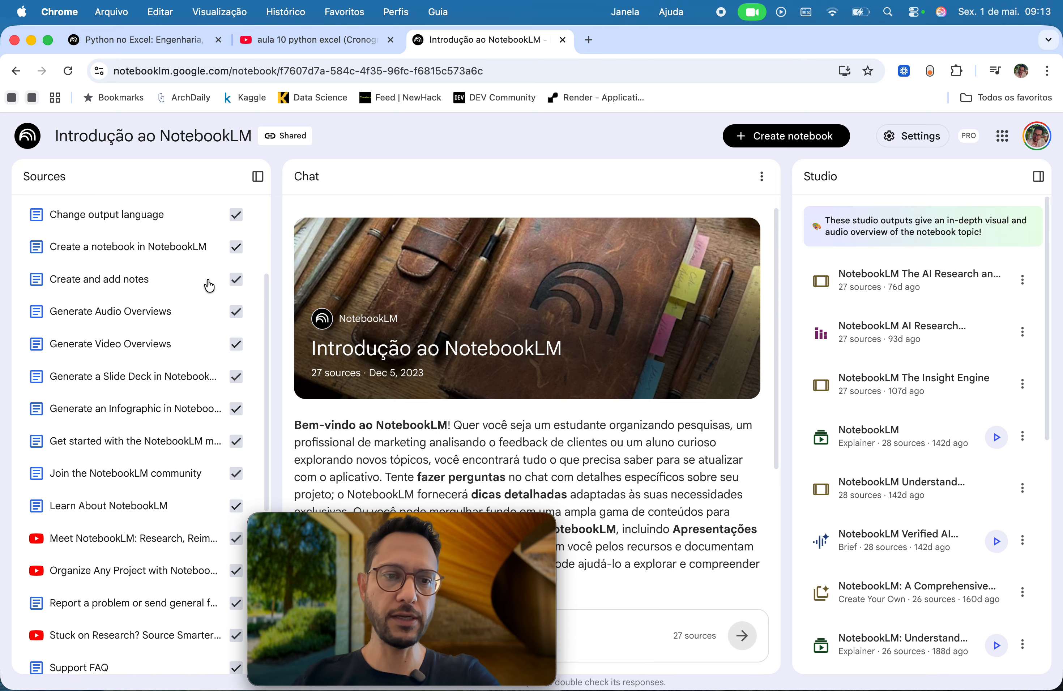
scroll(209, 285, up, 10)
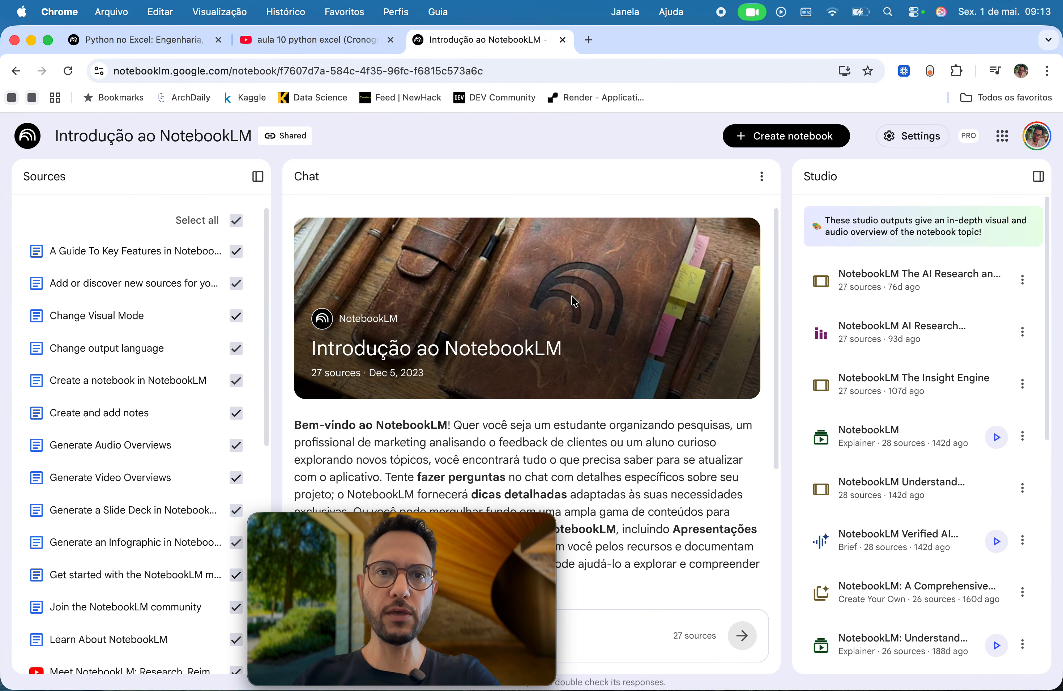
Go to the notebook "Python no Excel: Engenharia, IA e Lógica de Programação" and review its sharing and access settings, closing them without changes.
click(348, 45)
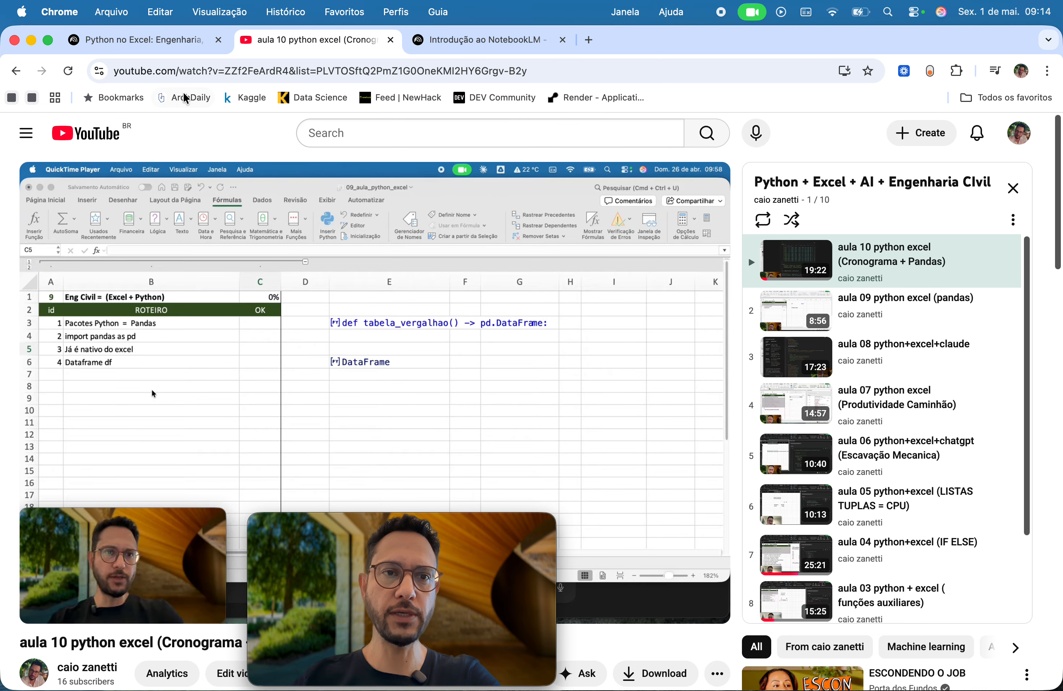
click(153, 41)
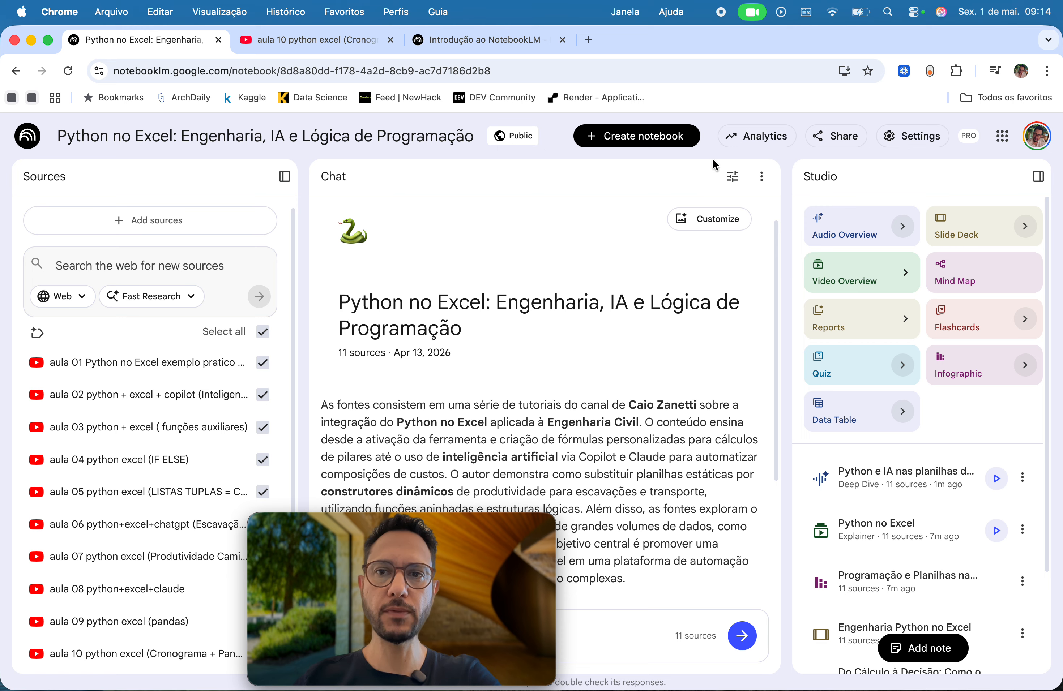
click(840, 137)
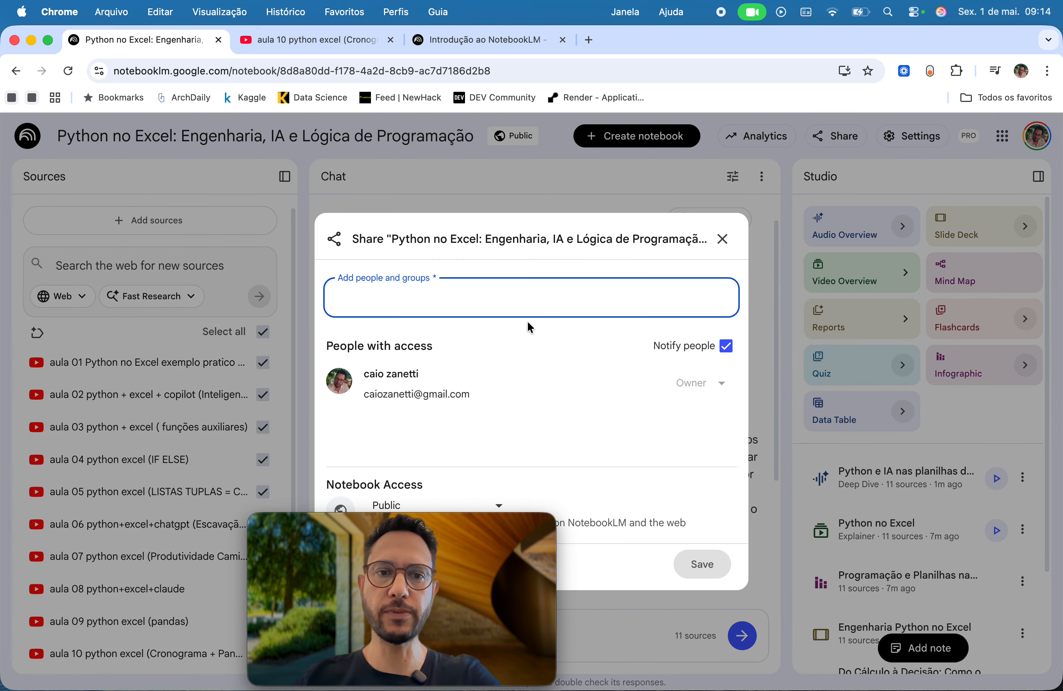
drag(576, 239, 582, 223)
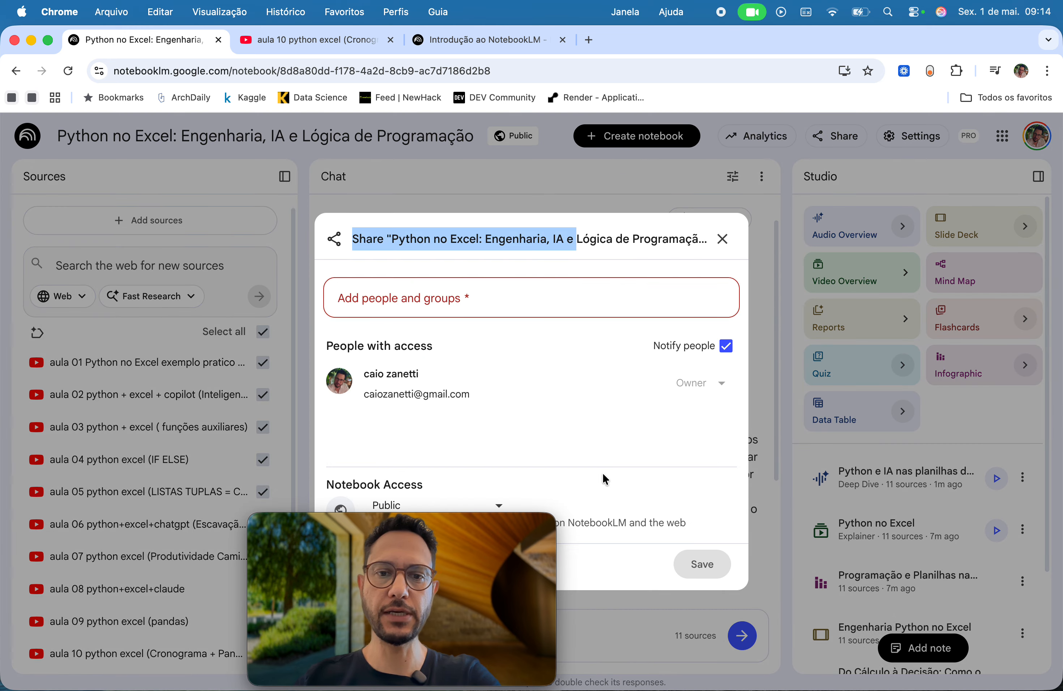
drag(434, 526, 181, 507)
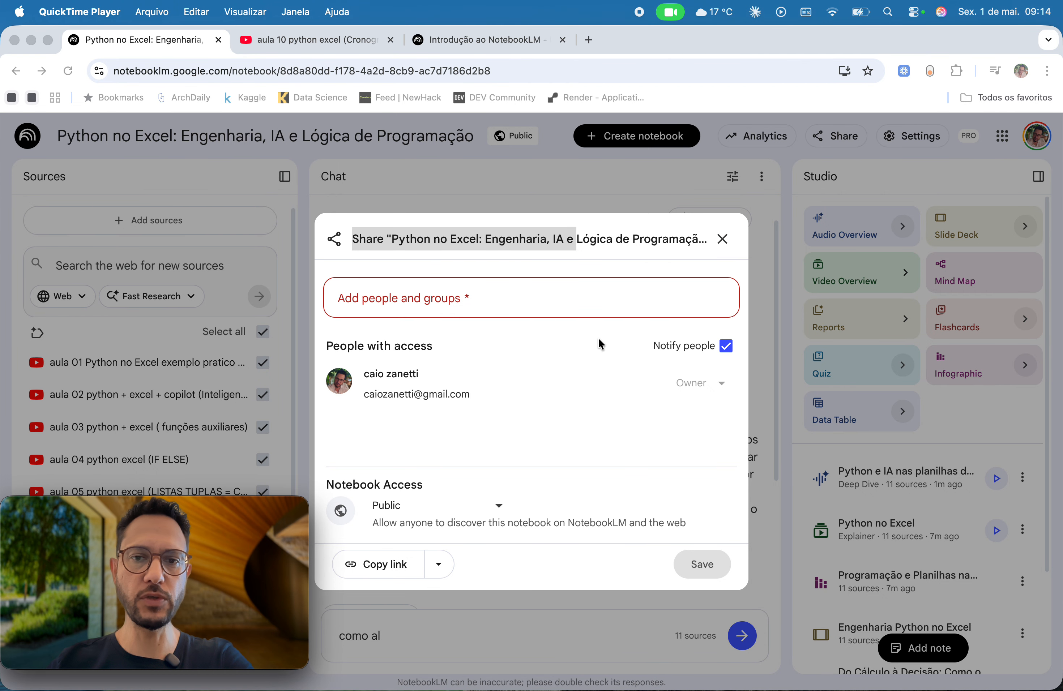
click(722, 239)
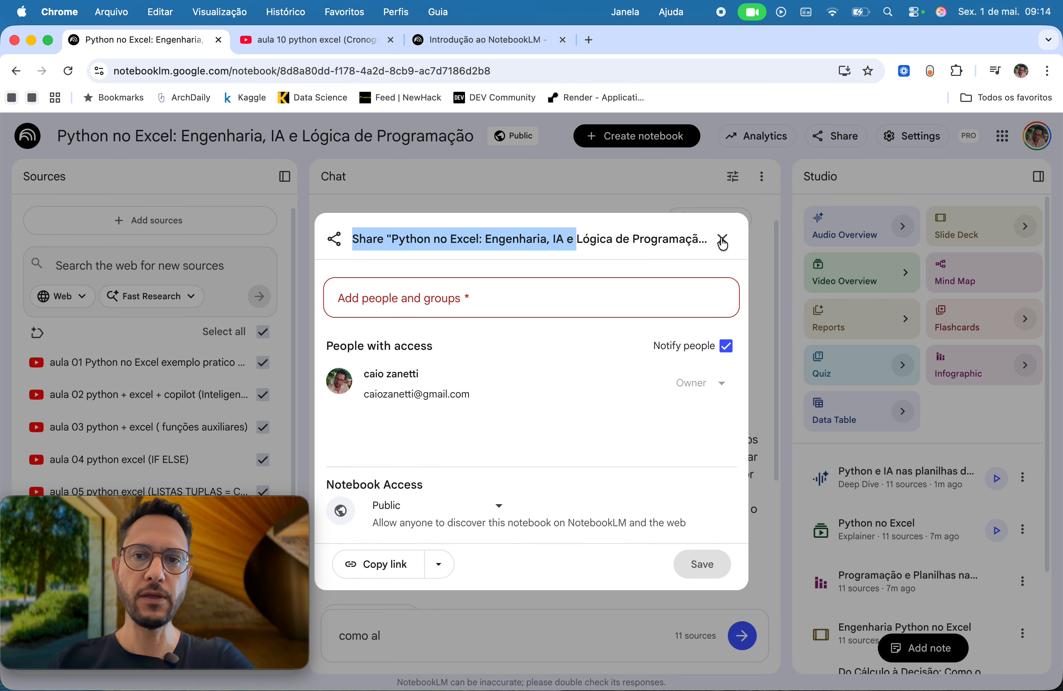
click(723, 239)
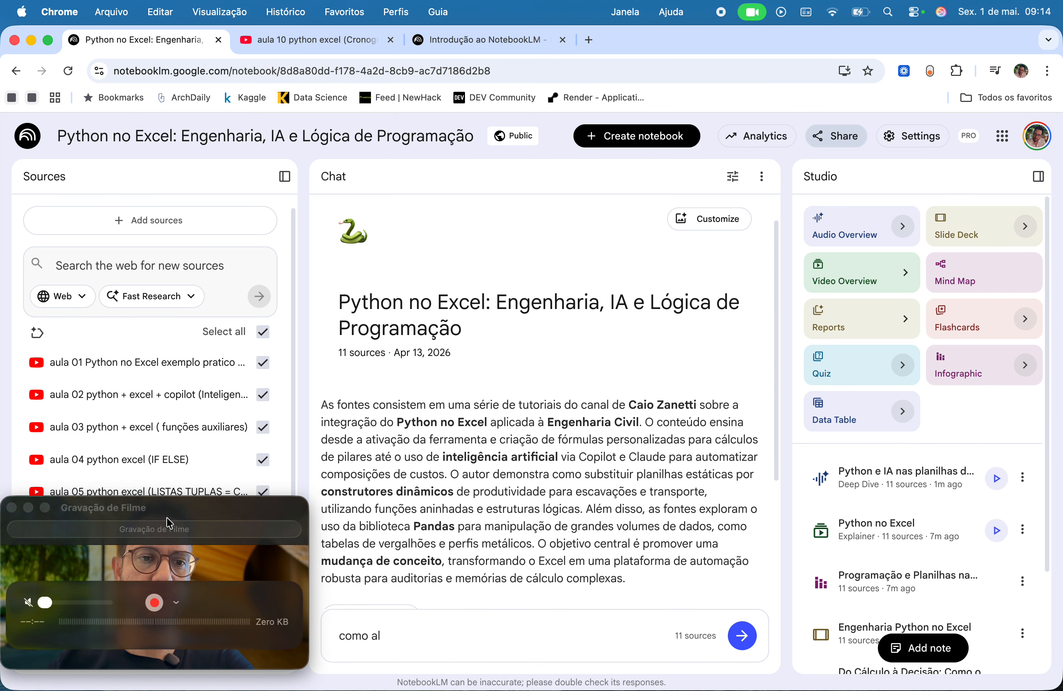
drag(173, 513, 581, 513)
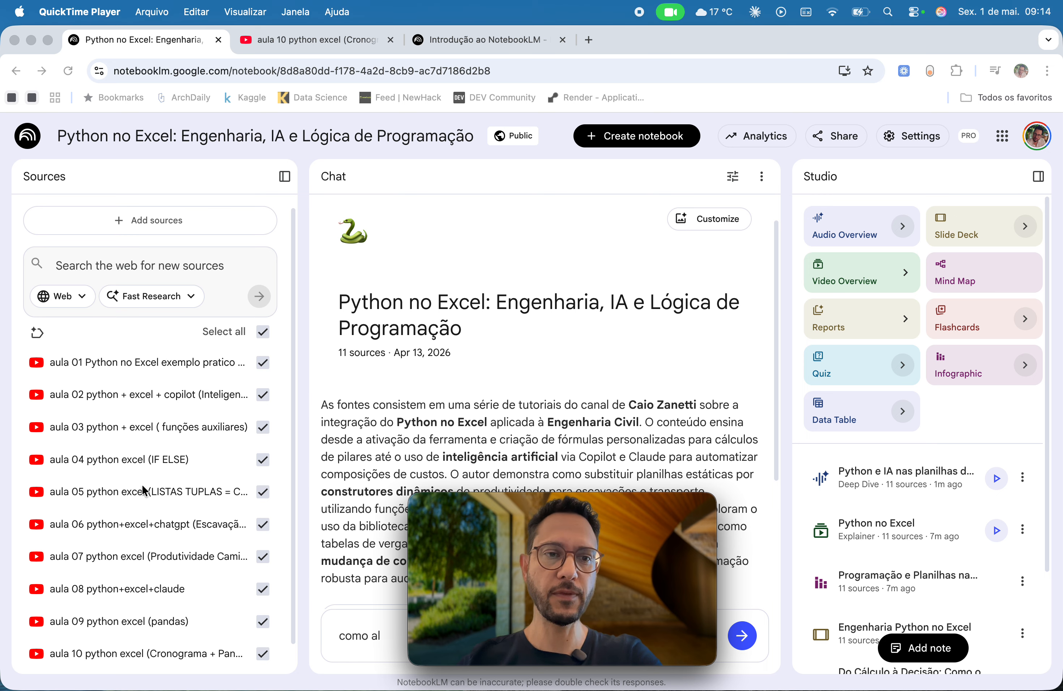
Switch to YouTube and copy the share link of the playlist video "aula 10 python excel (Cronograma + Pandas)".
click(352, 46)
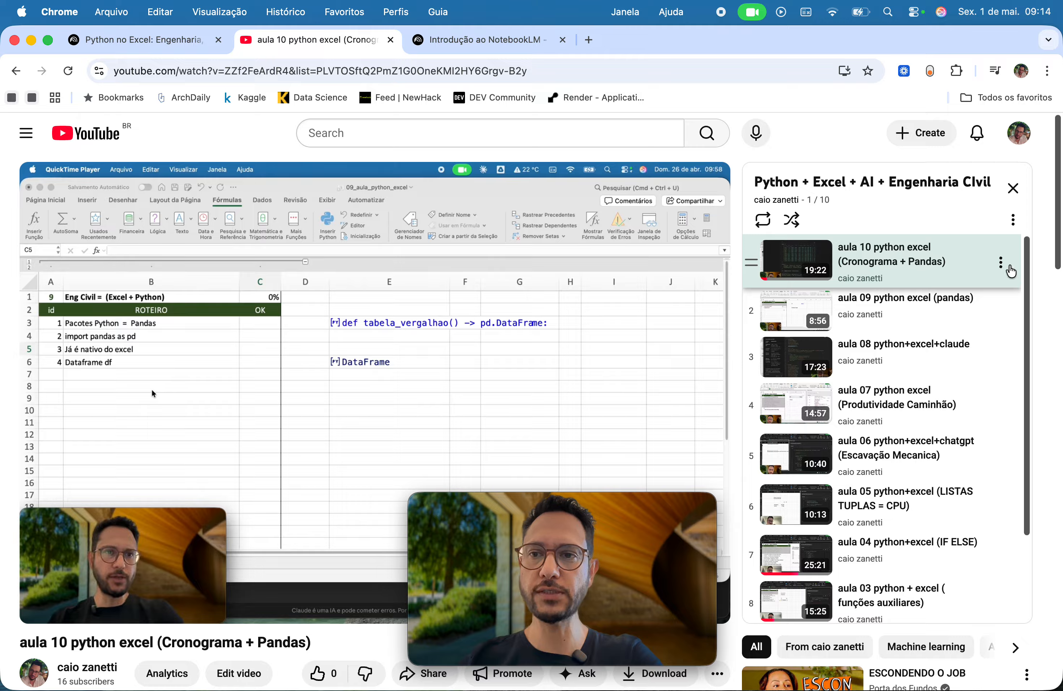
click(1000, 265)
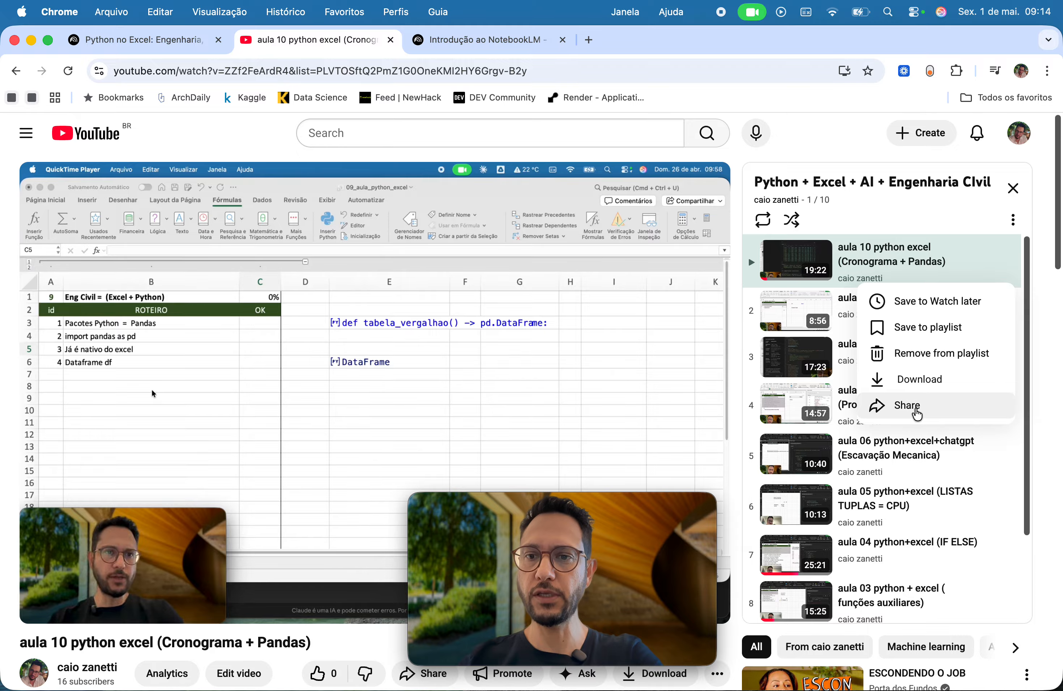
click(912, 406)
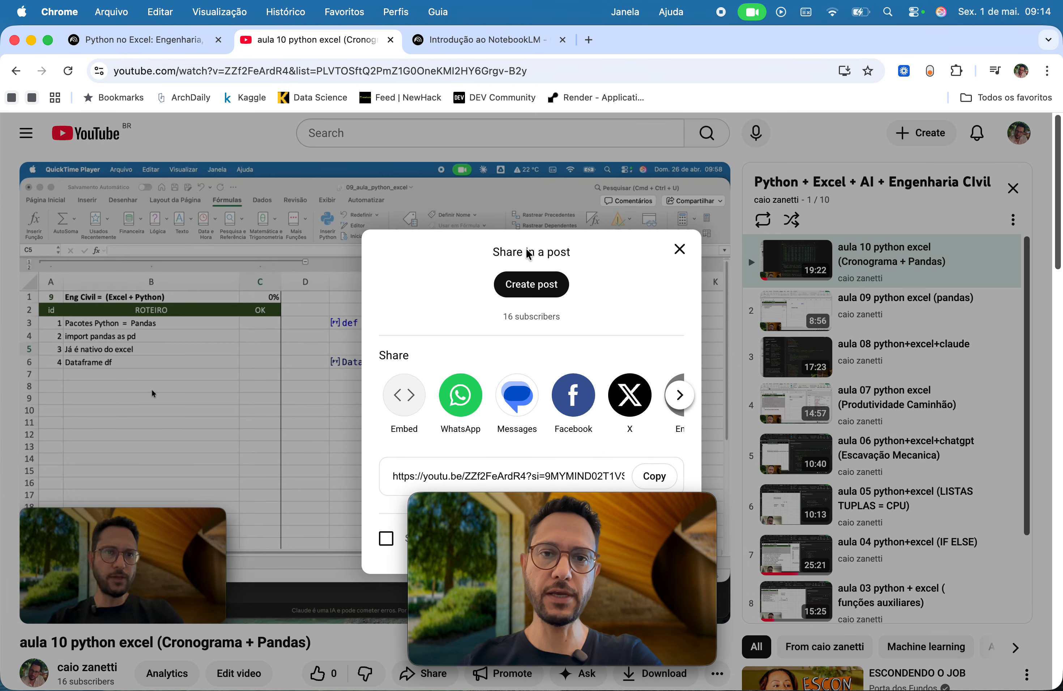
drag(586, 517, 301, 517)
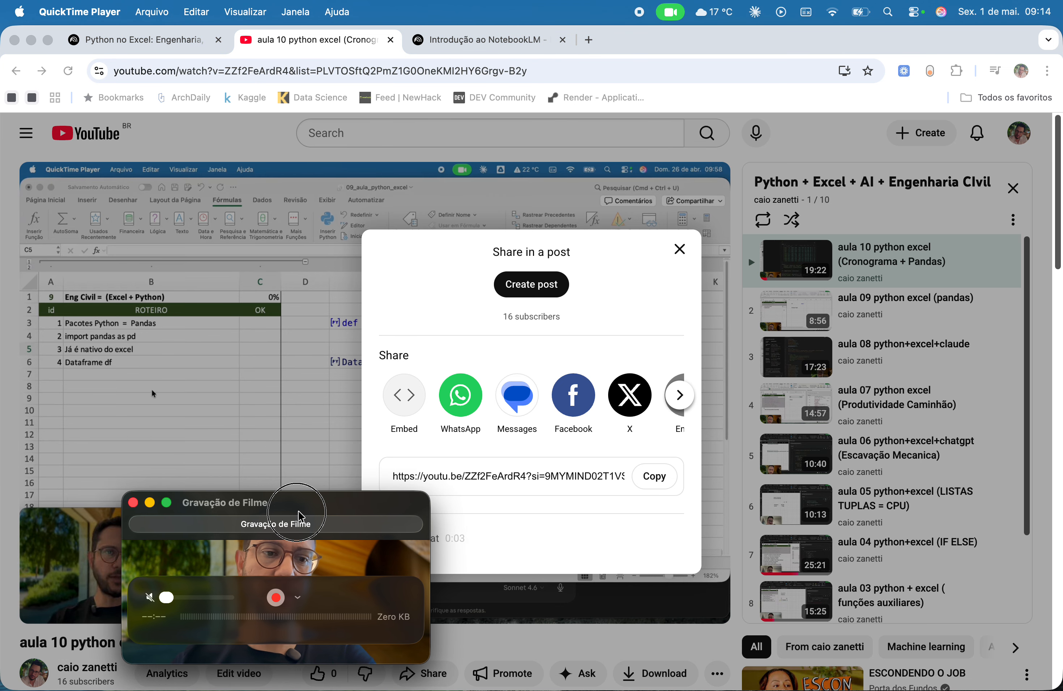
click(651, 484)
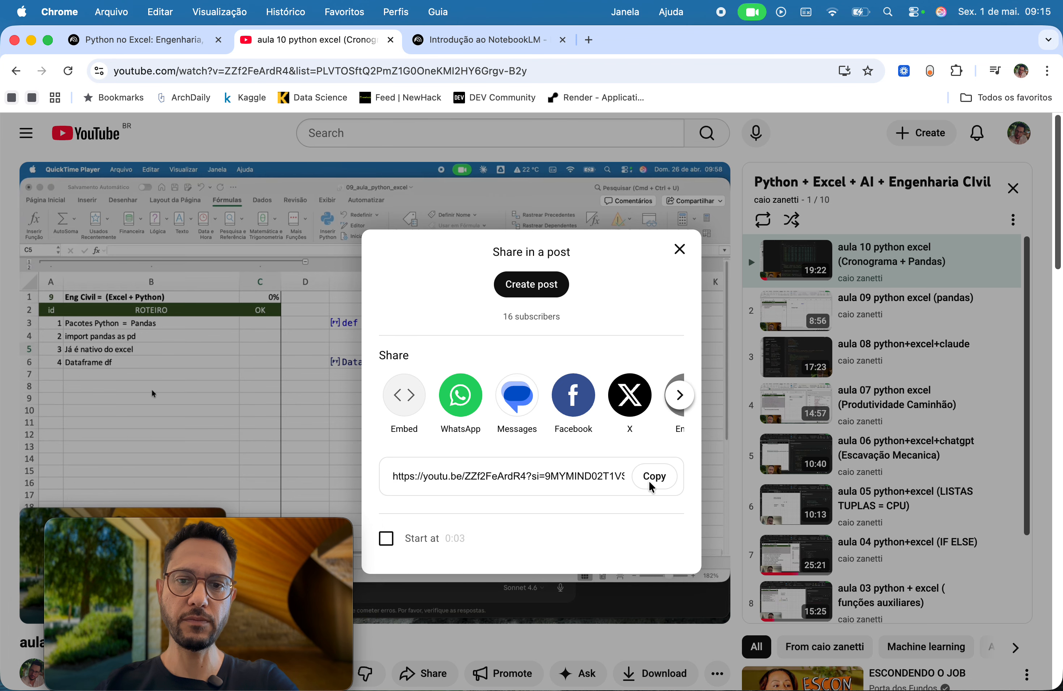
click(652, 485)
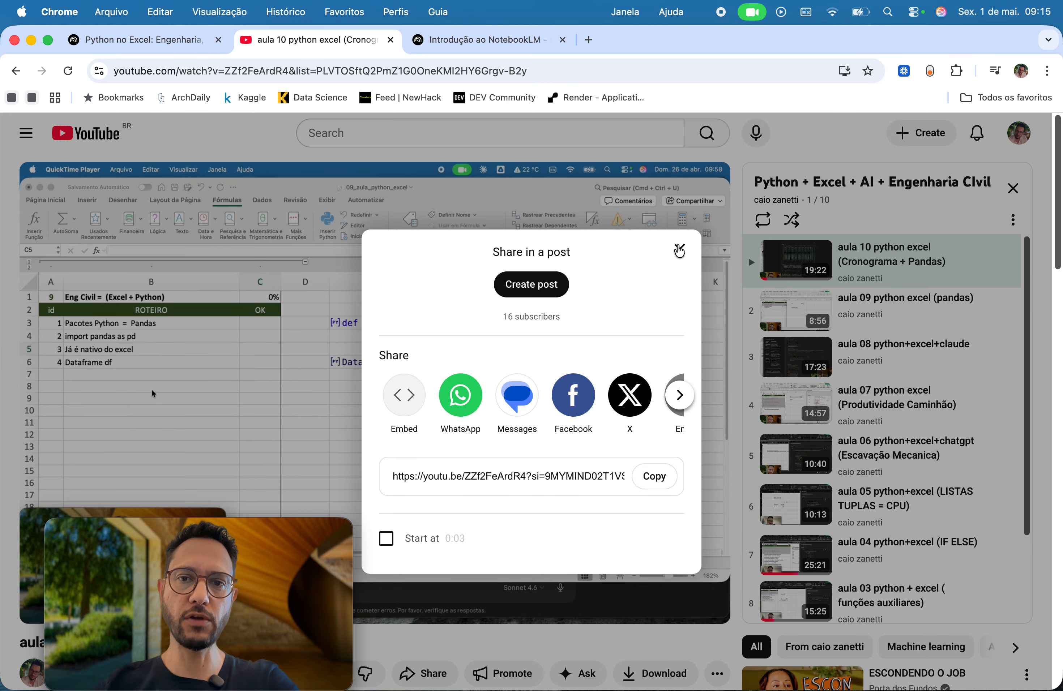
click(679, 251)
Return to the Python notebook and paste the copied YouTube link into the search for new sources, closing the dialog without adding it.
click(153, 39)
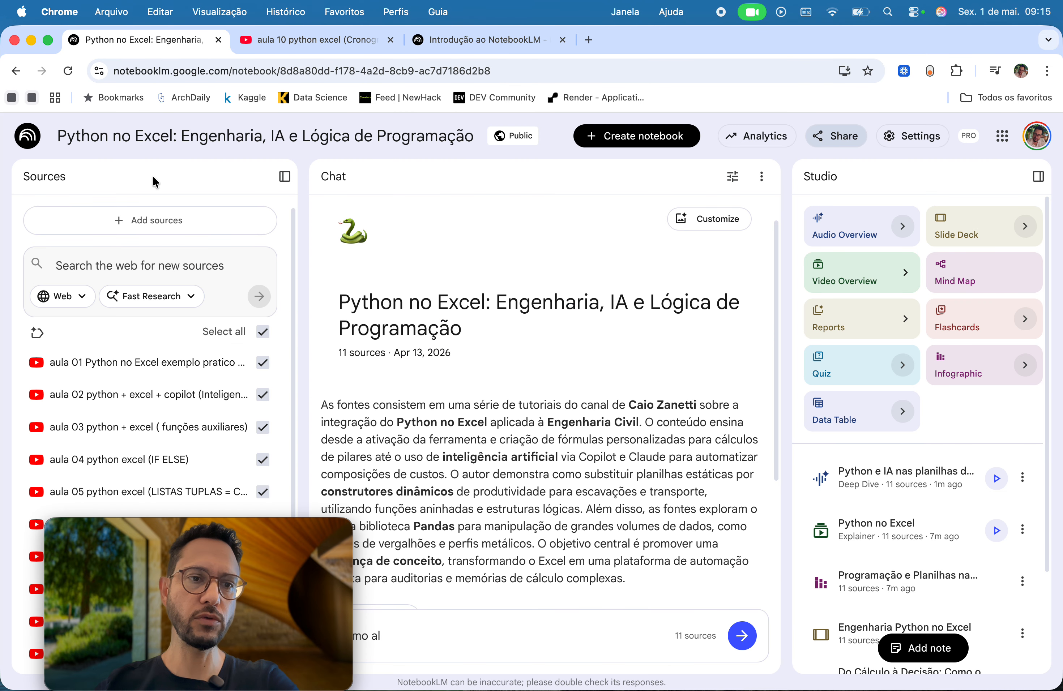
click(149, 219)
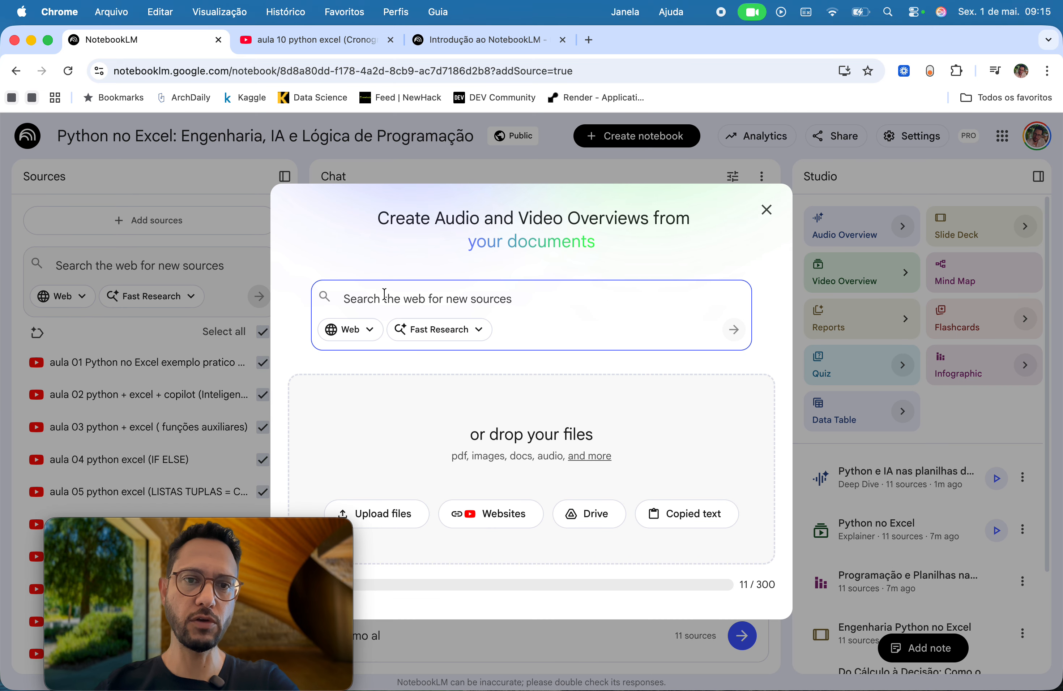
key(super+v)
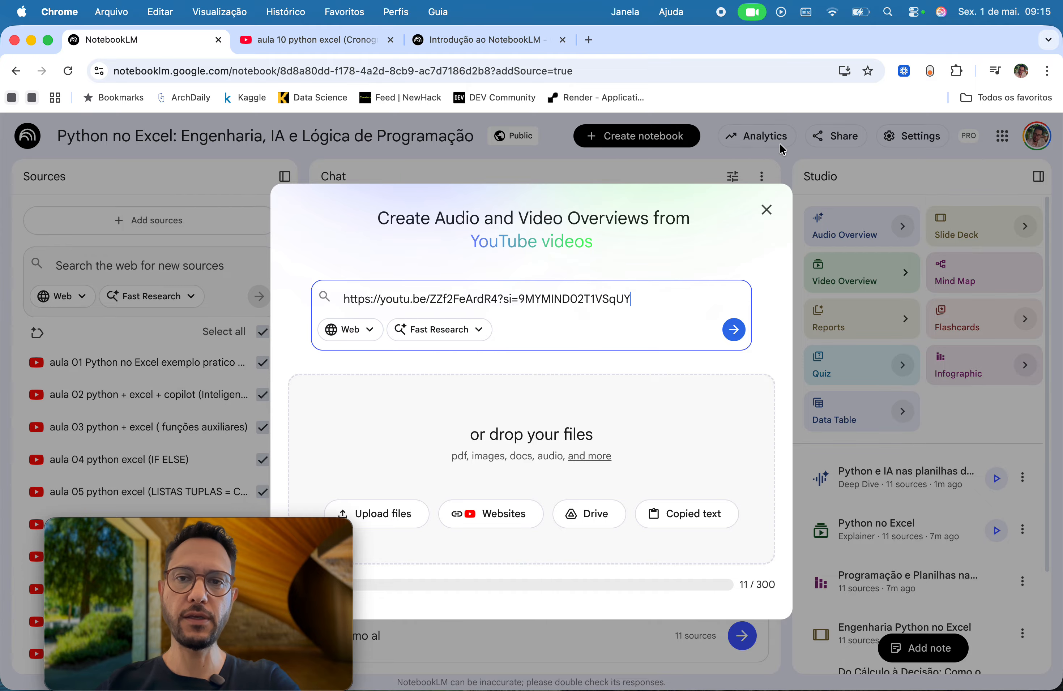
click(766, 210)
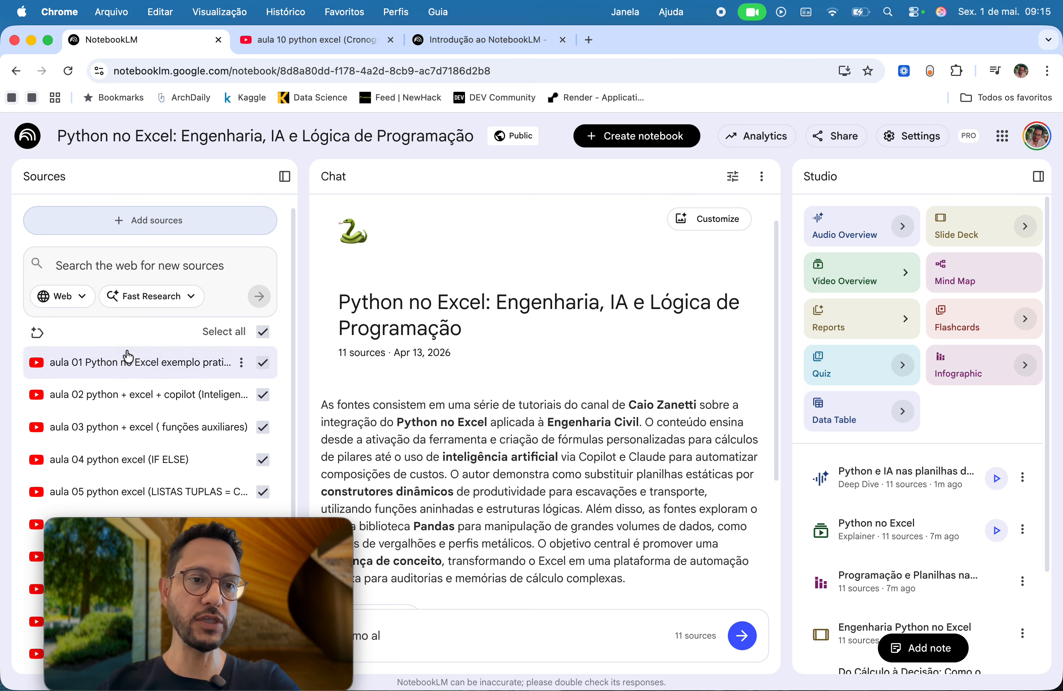
Look through the notebook's source list, from the "aula 01" video down to "prompt Slide Linkedin".
drag(137, 530, 388, 534)
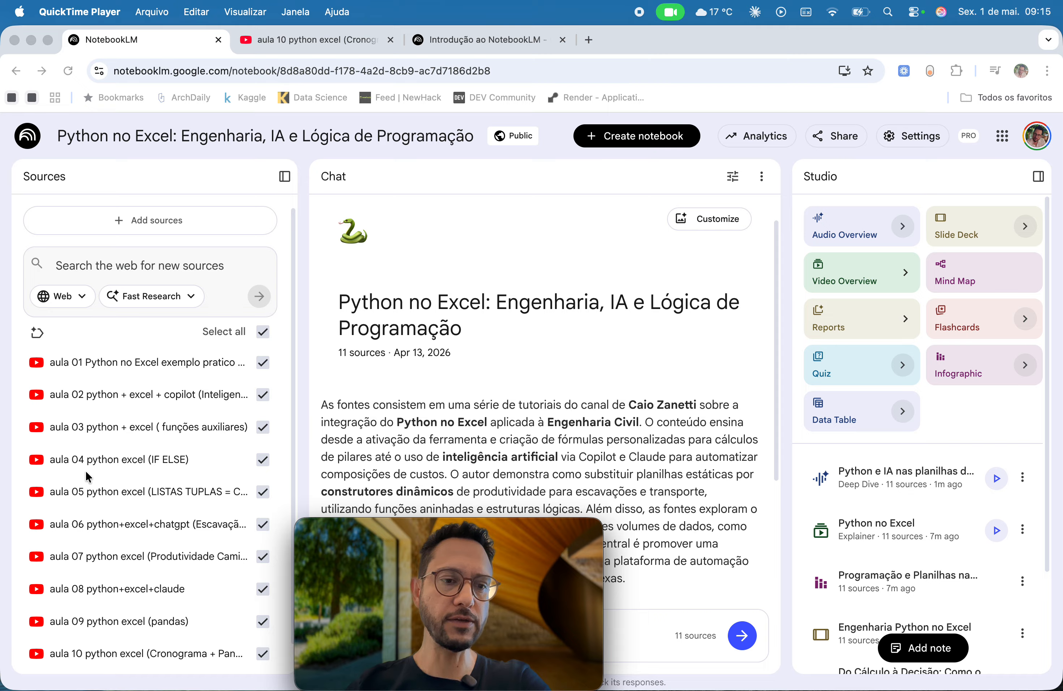
scroll(88, 476, down, 2)
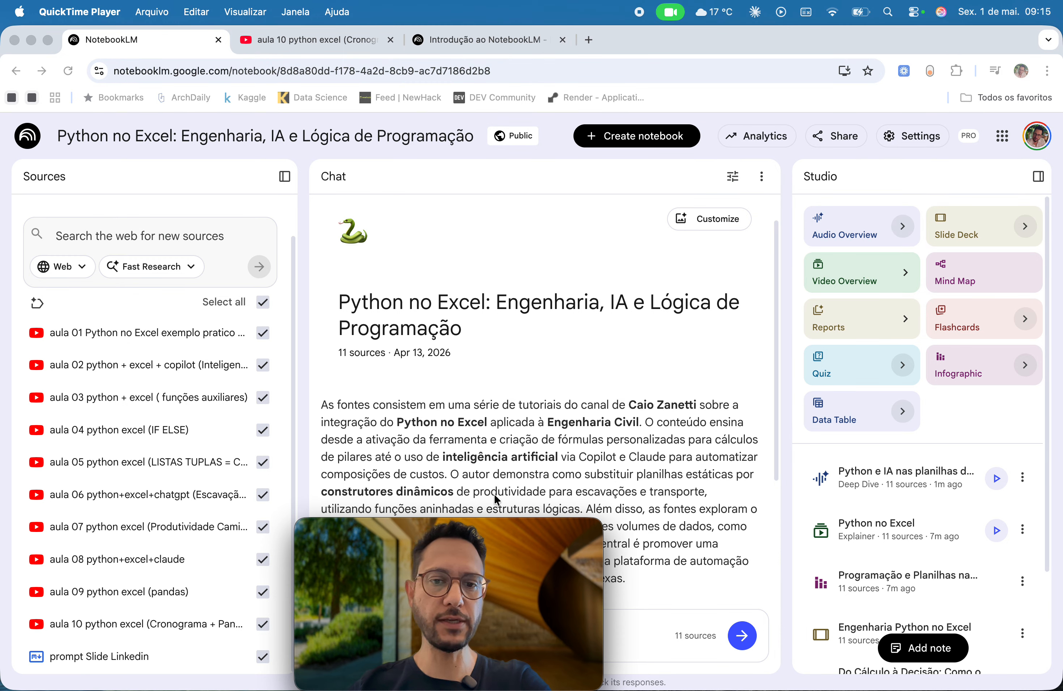
mouse_move(513, 518)
drag(524, 529, 209, 507)
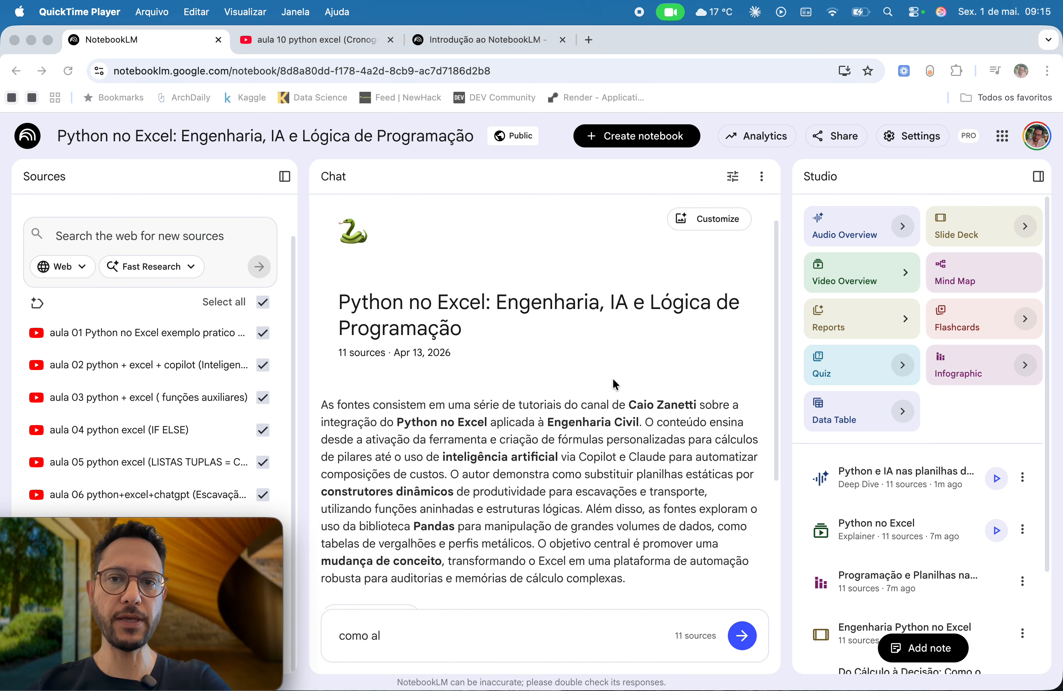
Ask the suggested question "Como o Python automatiza cálculos de engenharia civil no Excel?" and clear the unsent draft from the chat box.
scroll(613, 378, down, 4)
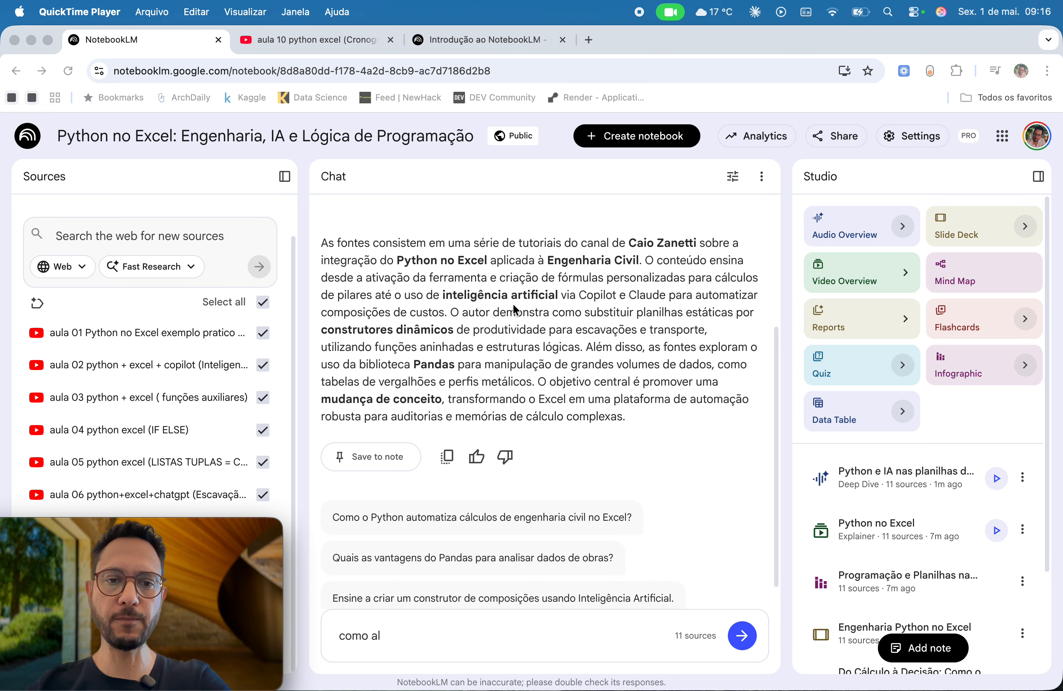
scroll(585, 364, down, 1)
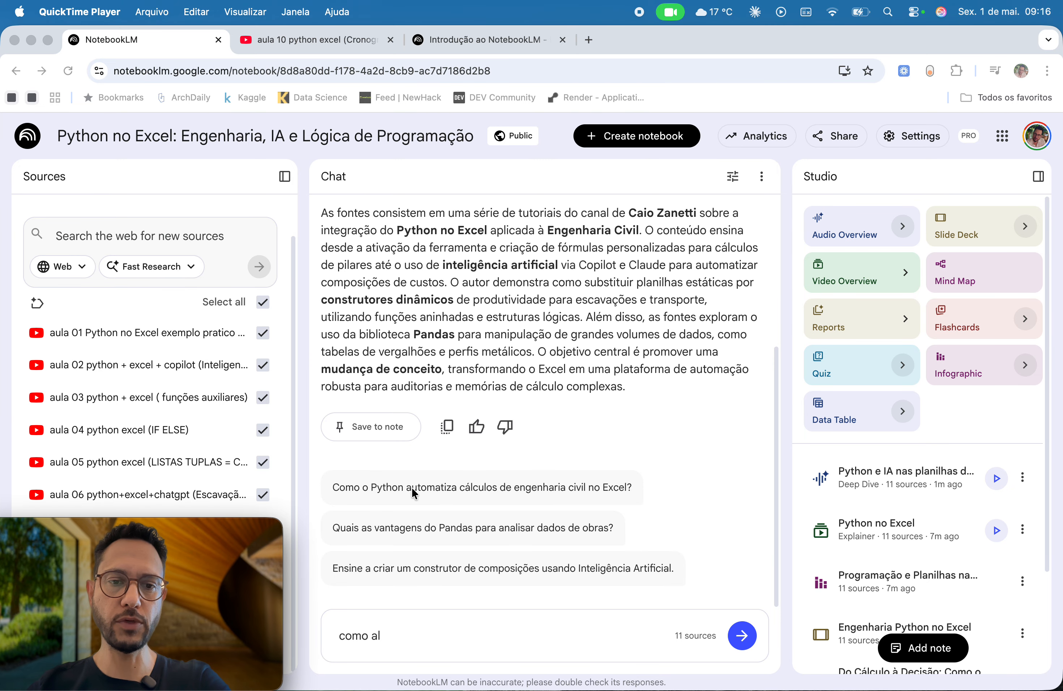
click(553, 487)
click(552, 488)
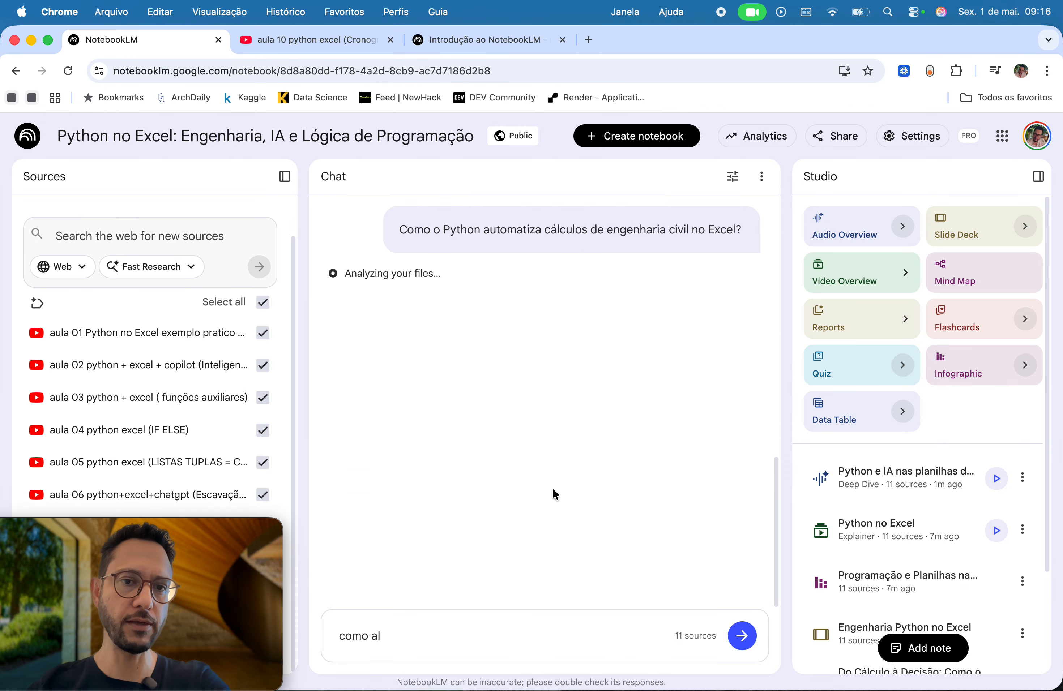
click(617, 631)
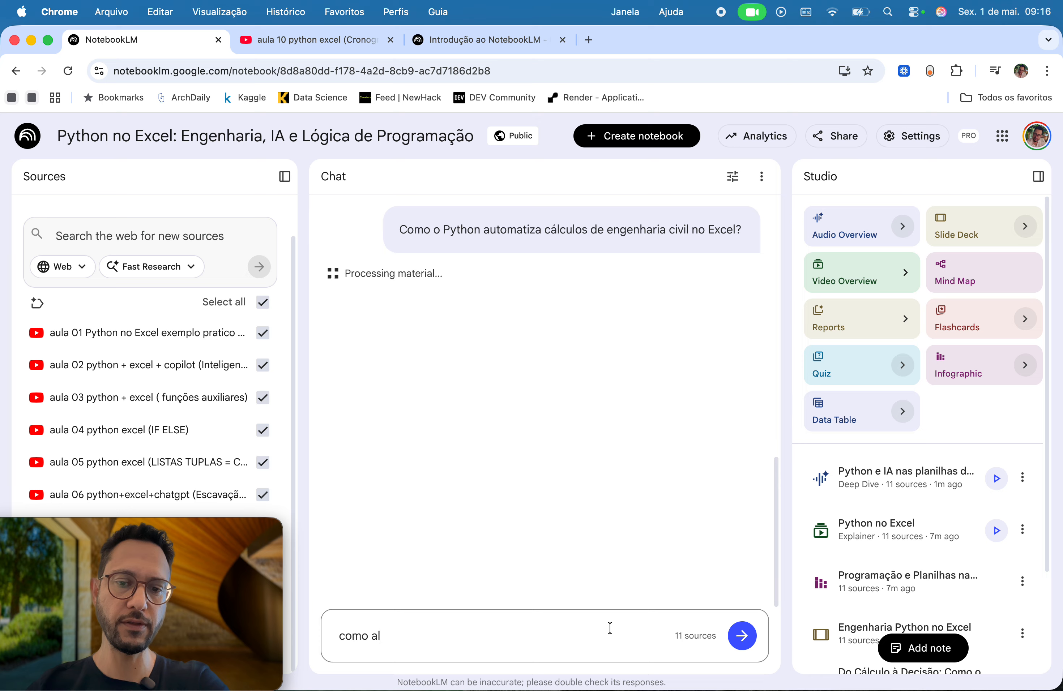
key(BackSpace)
key(BackSpace)
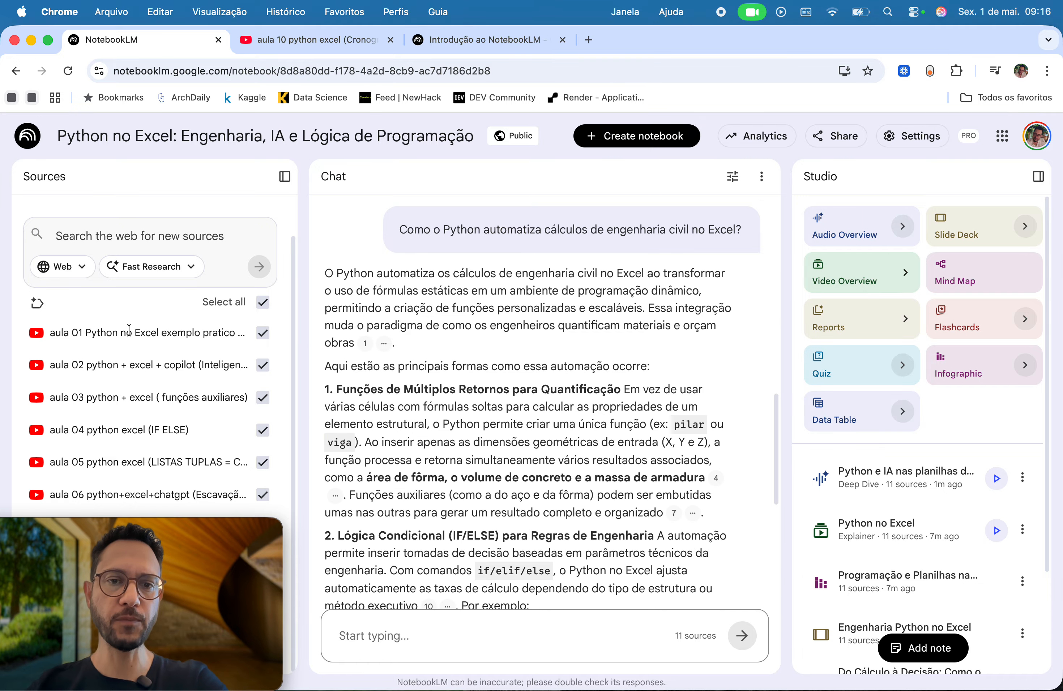
Read the answer about automating civil engineering calculations through to the suggested follow-up questions.
scroll(492, 343, down, 4)
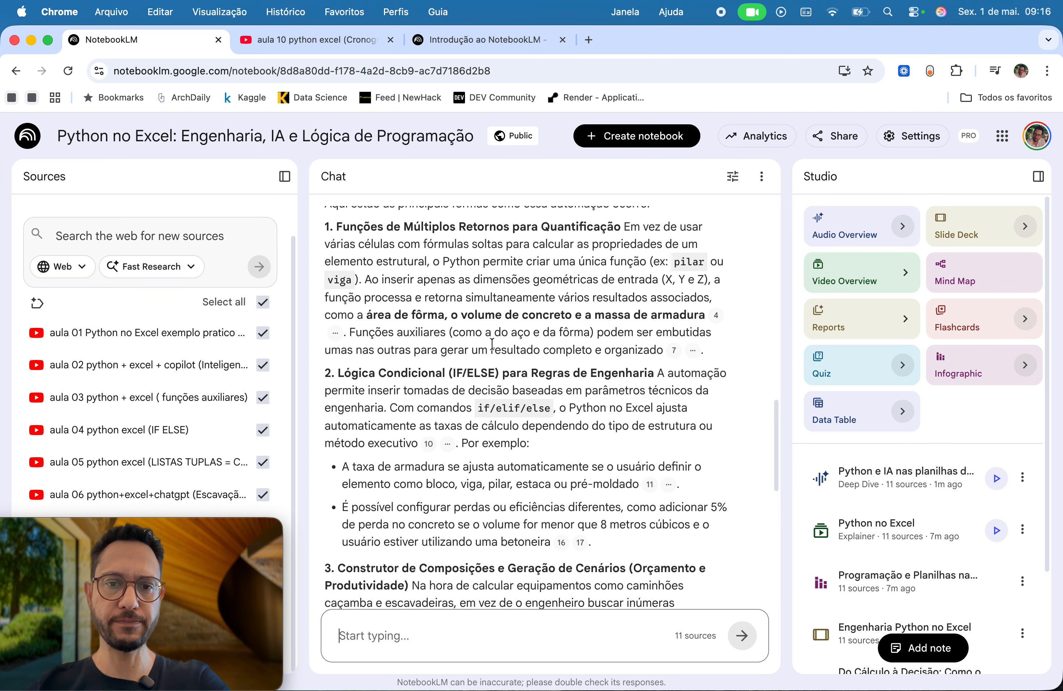
scroll(492, 344, down, 11)
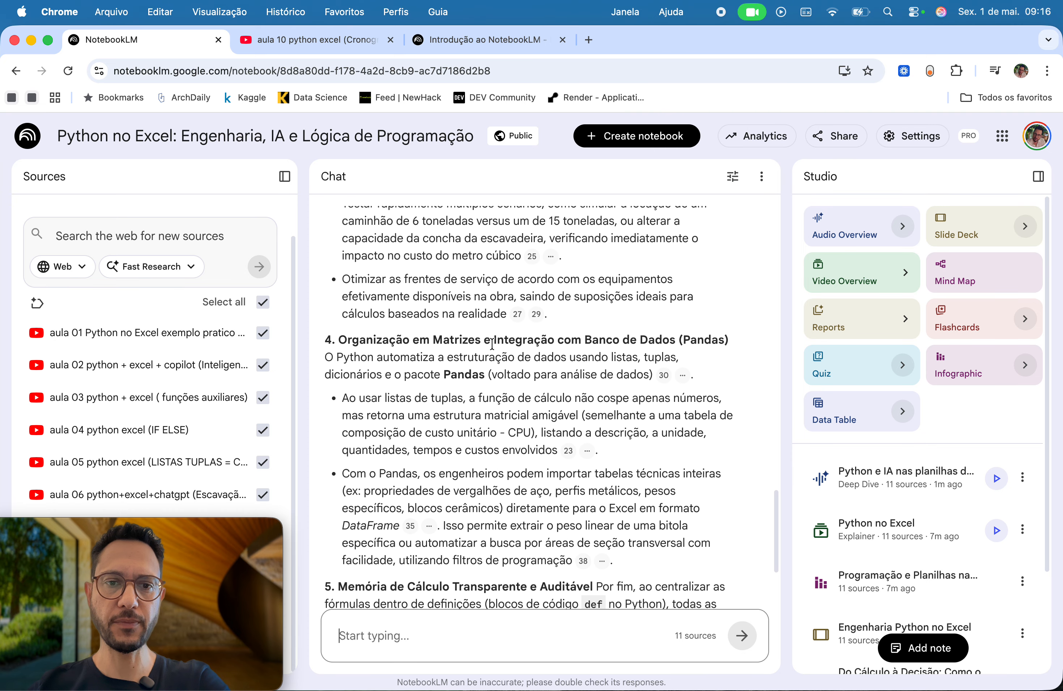
scroll(492, 344, down, 6)
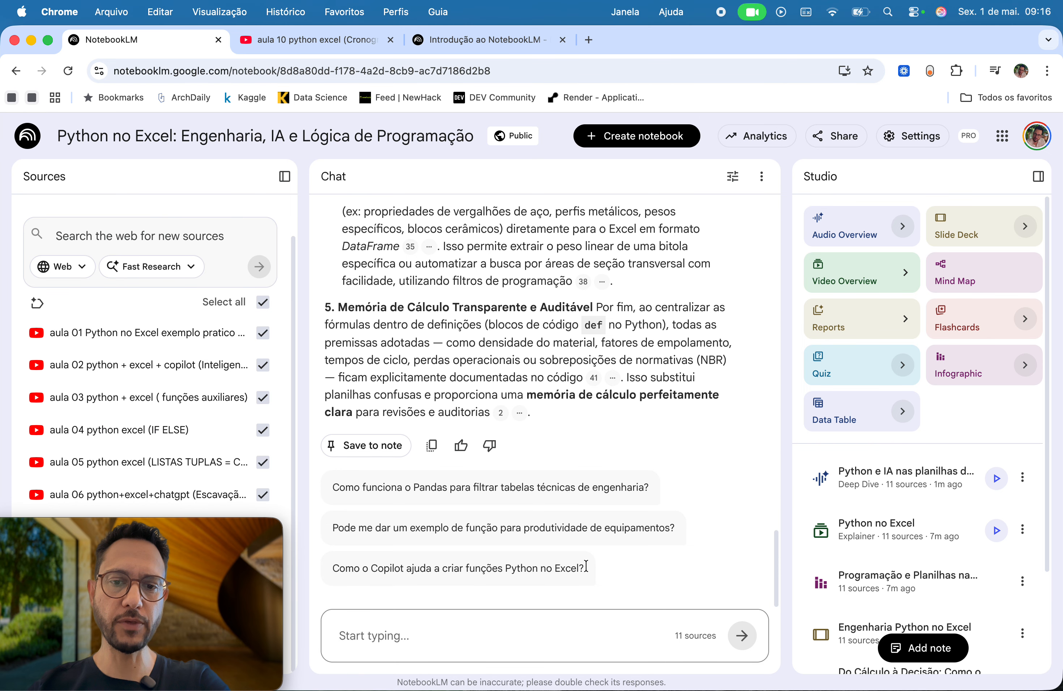
drag(586, 566, 305, 558)
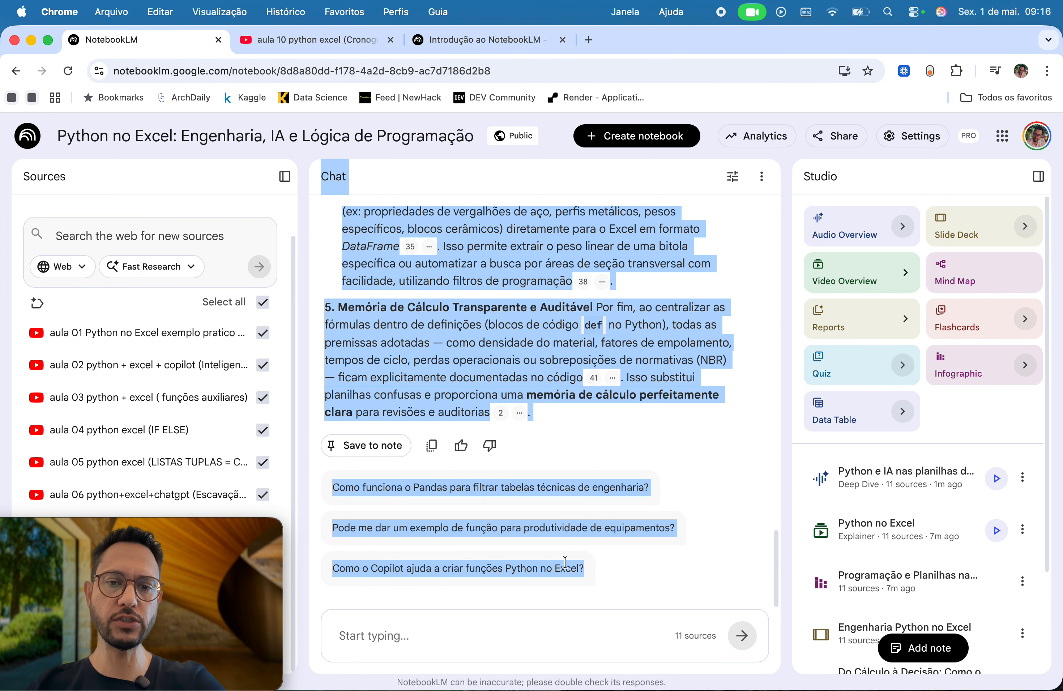
click(610, 563)
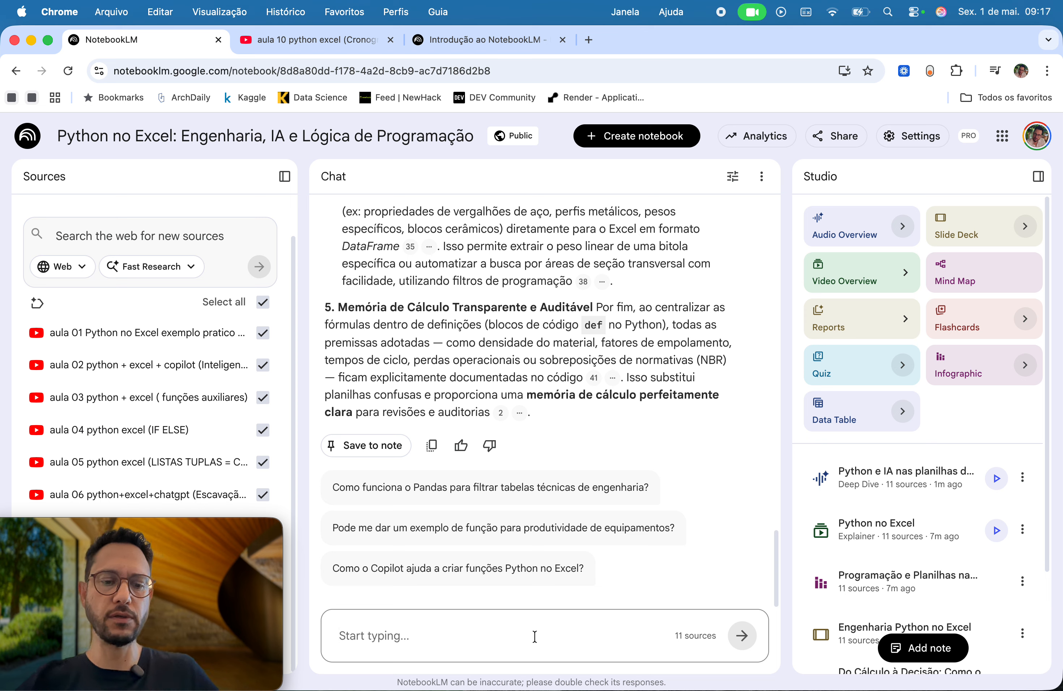
Ask the notebook chat "da para usar claude para fazer funçoes e colocar no excel".
text(da para us)
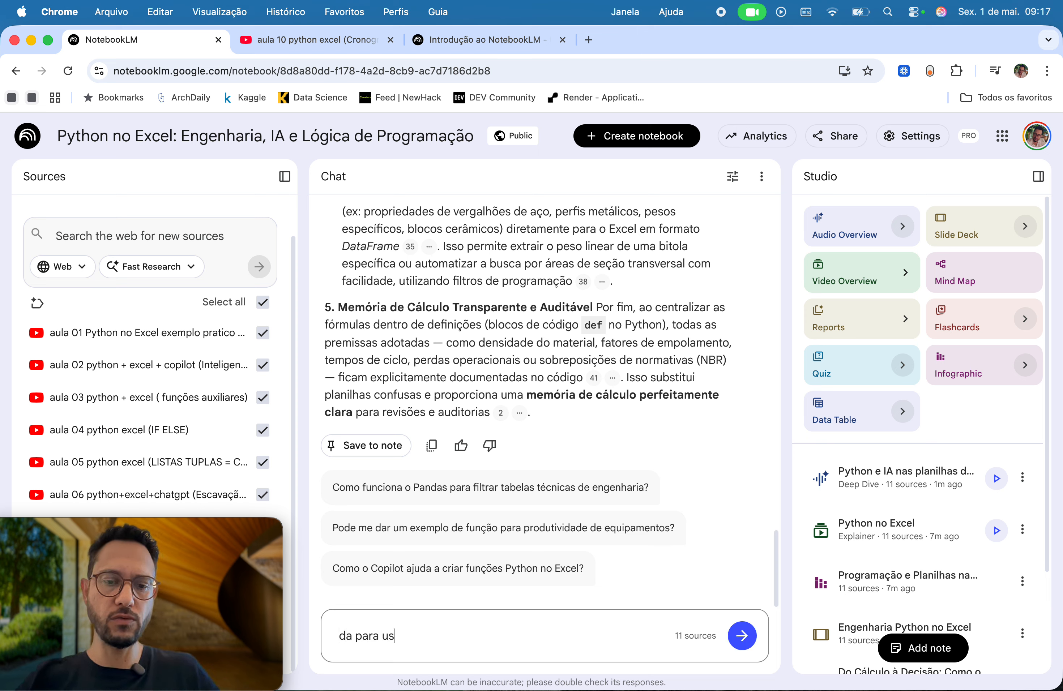
text(ar claude o)
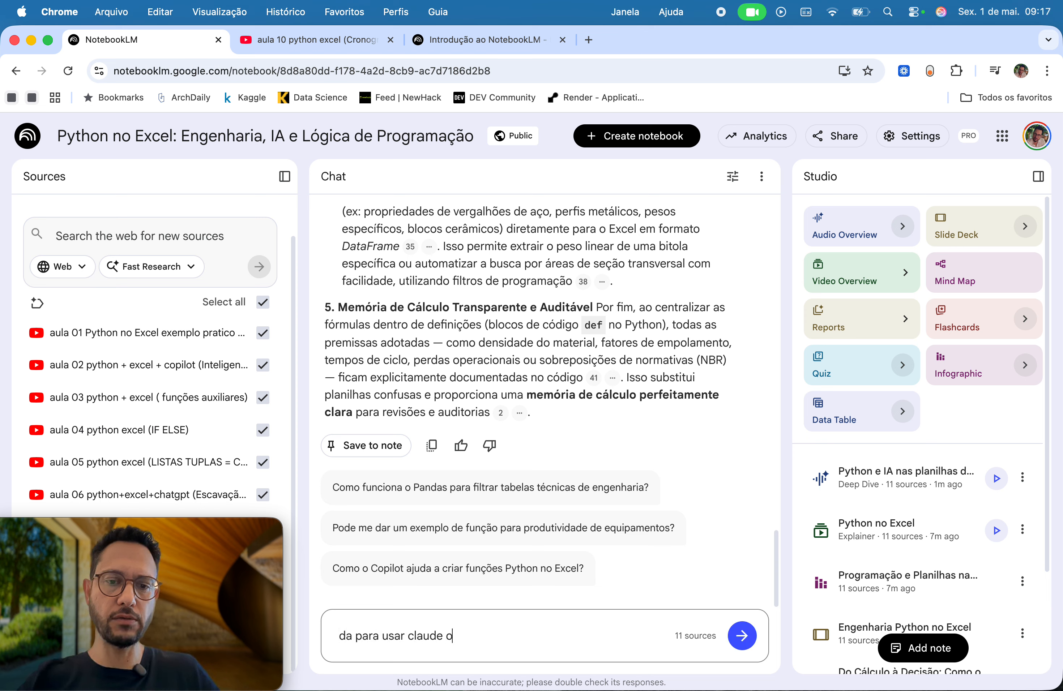
text(ara )
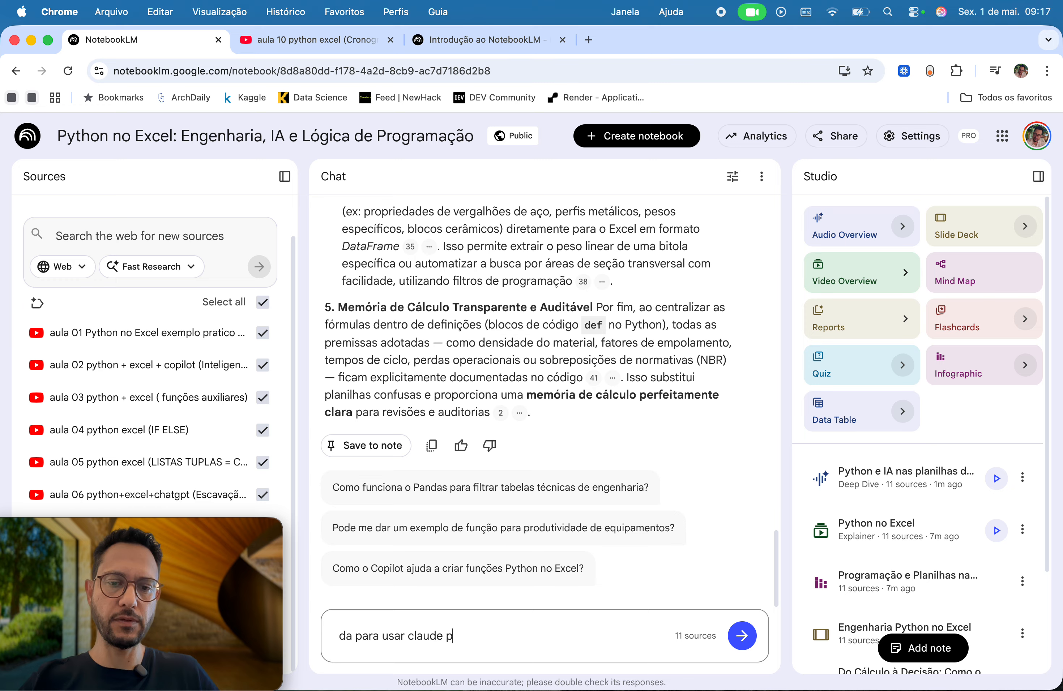
text(ara f)
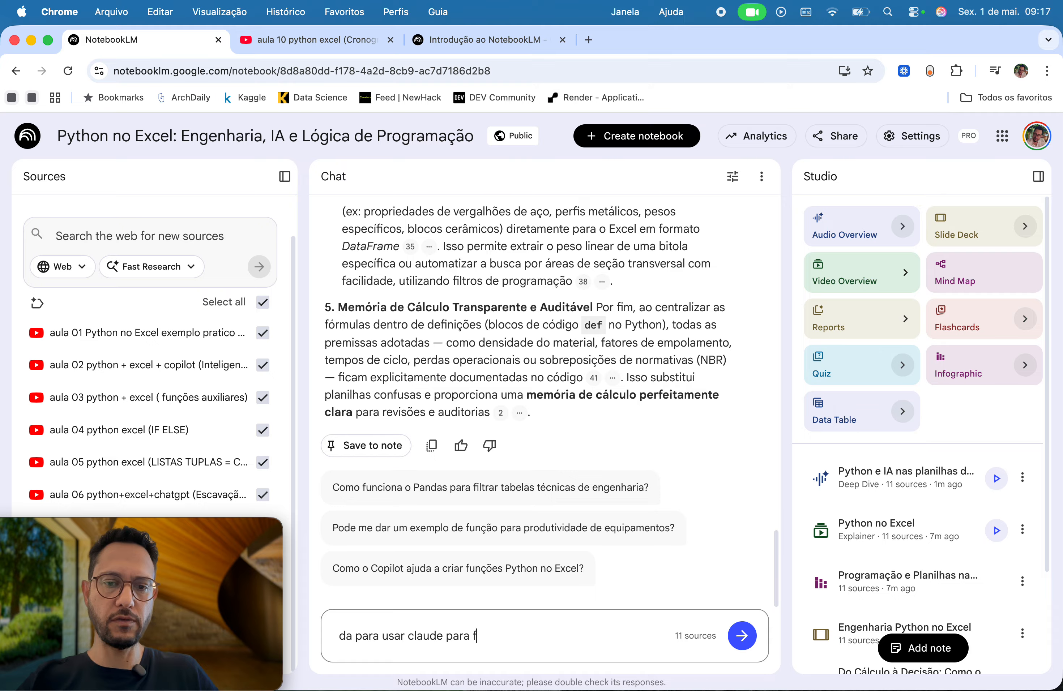
text(azer fun)
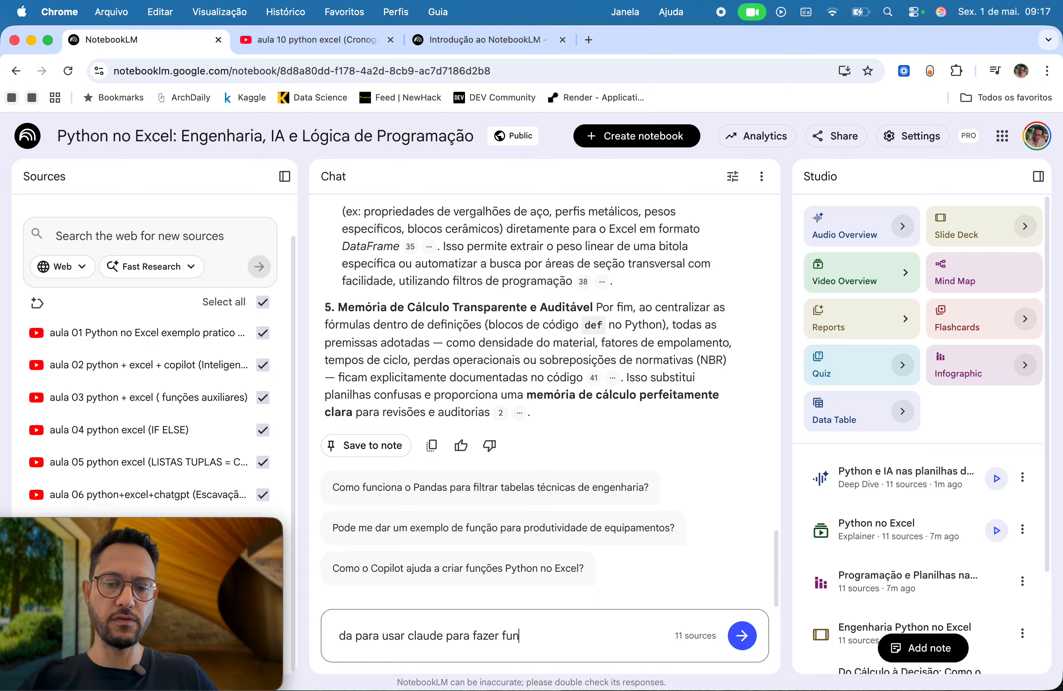
text(çoe)
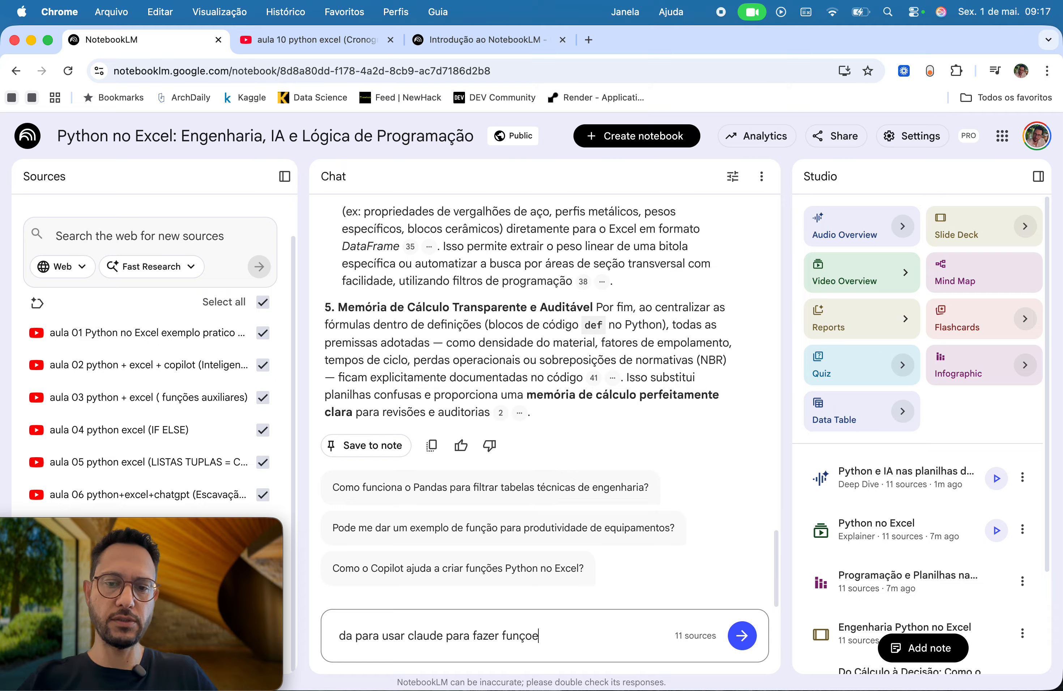
text(s e colocar no excel)
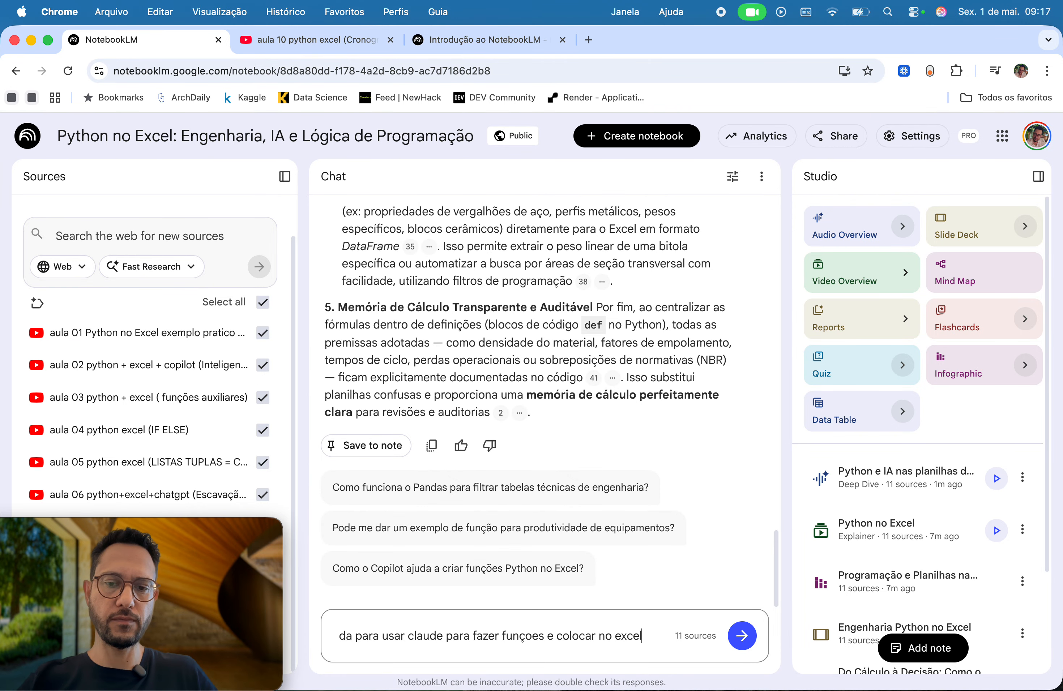
key(Return)
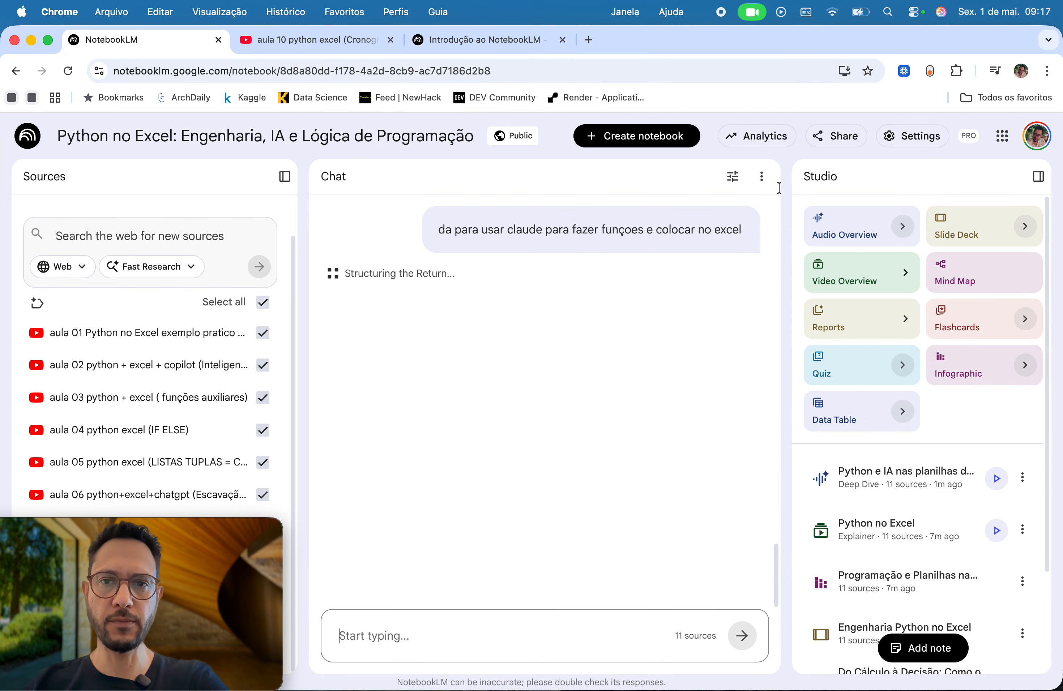
Review the chat configuration's conversational style and response length options, closing it without changes.
click(762, 176)
click(738, 172)
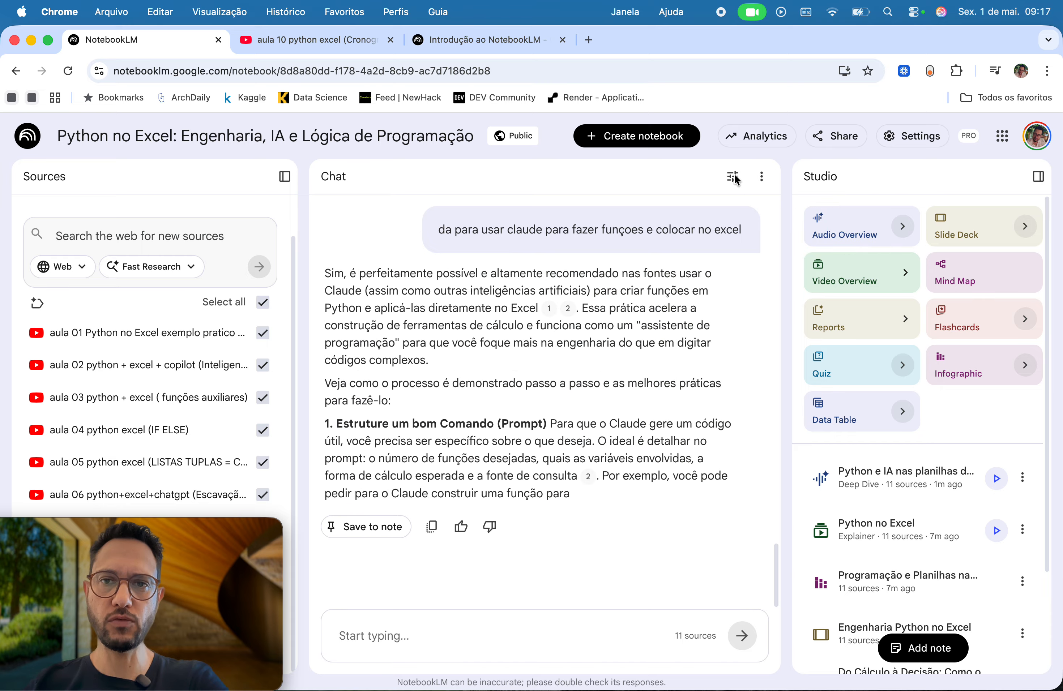
click(733, 175)
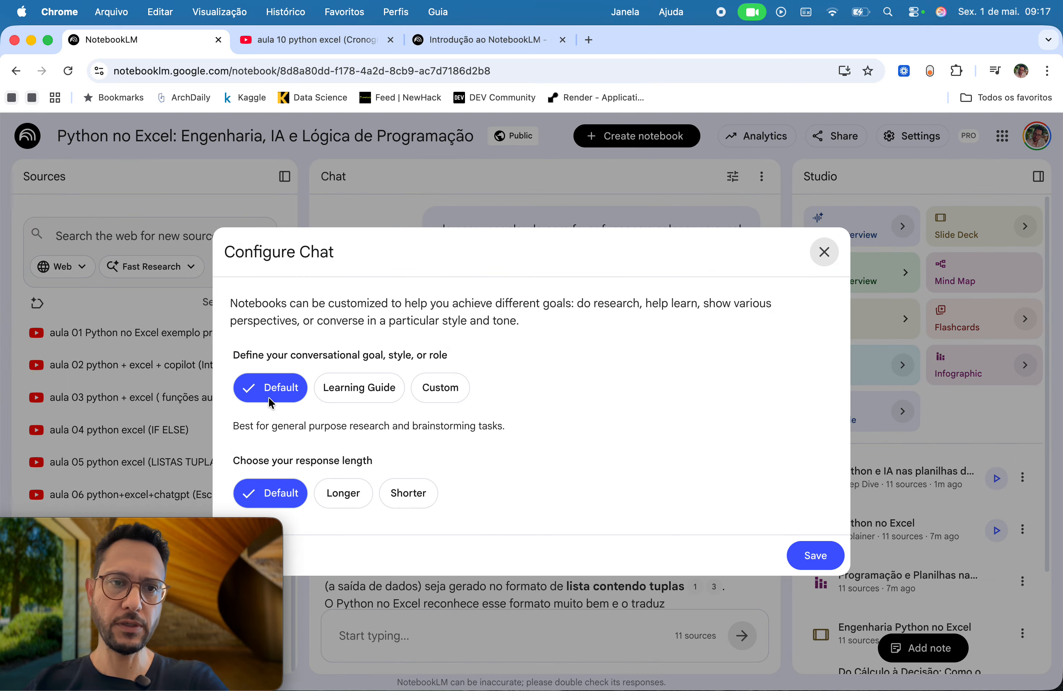
drag(532, 248, 533, 182)
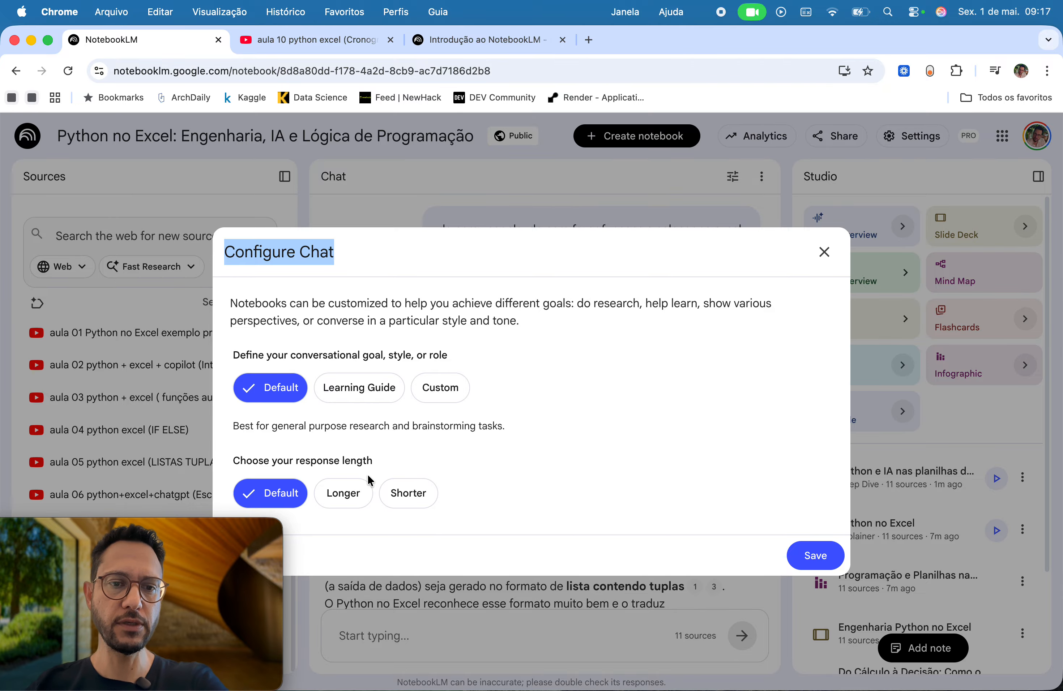
click(823, 252)
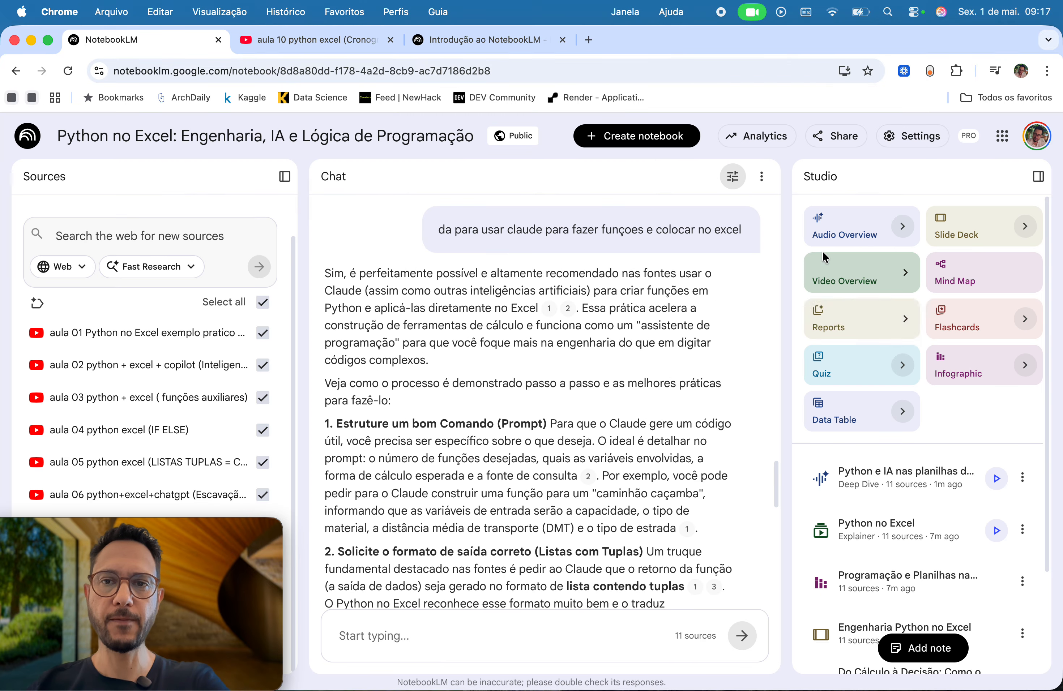
View the notebook customization options for cover image, title and custom summary, closing them without changes.
click(766, 183)
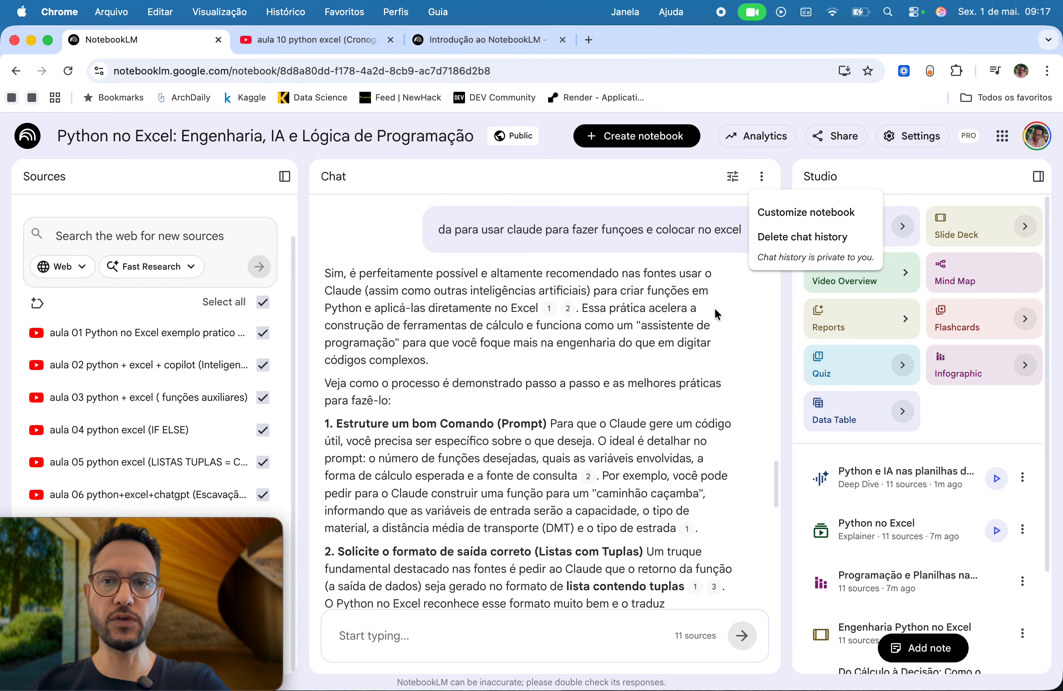
click(769, 215)
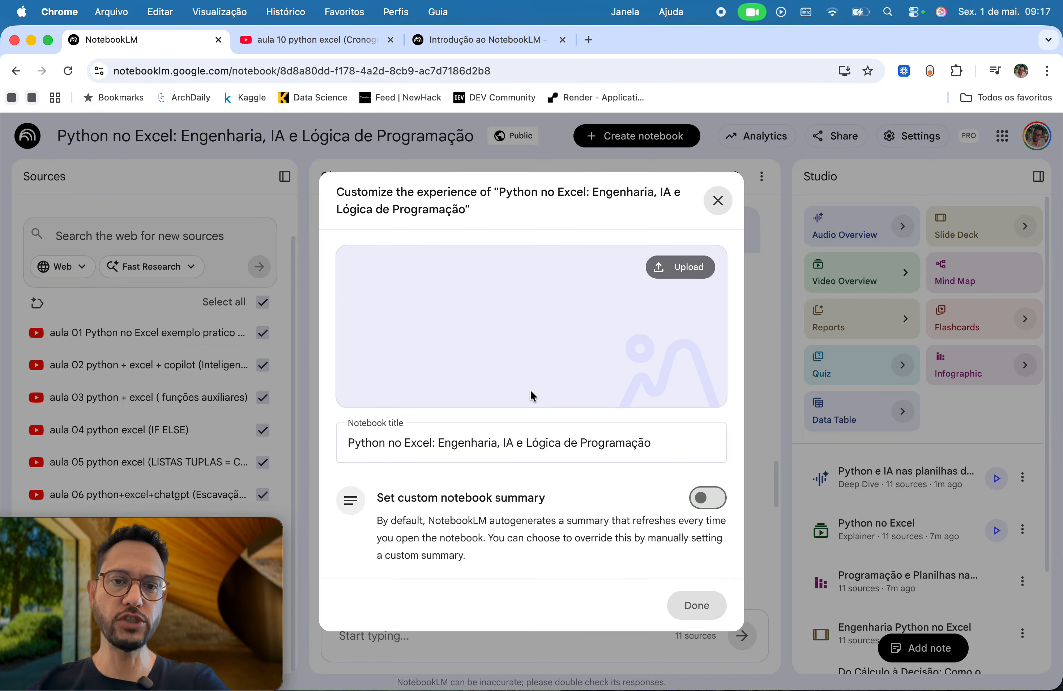
click(720, 200)
Look through the chat's answer about using Claude to create functions for Excel, ending back at its beginning.
scroll(682, 291, down, 10)
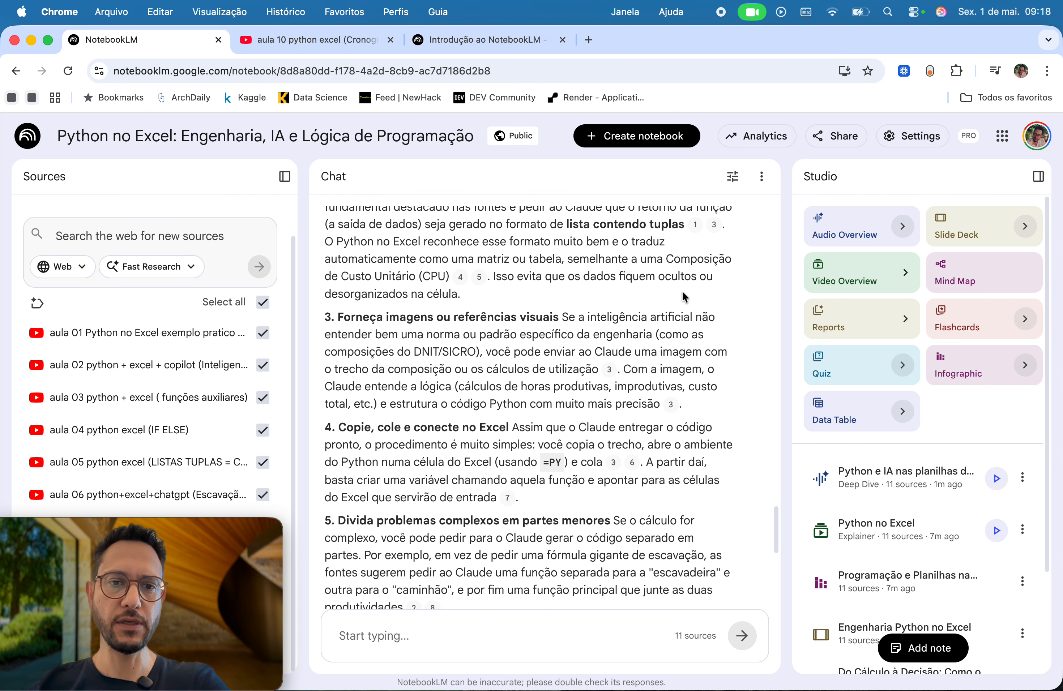
scroll(681, 291, up, 7)
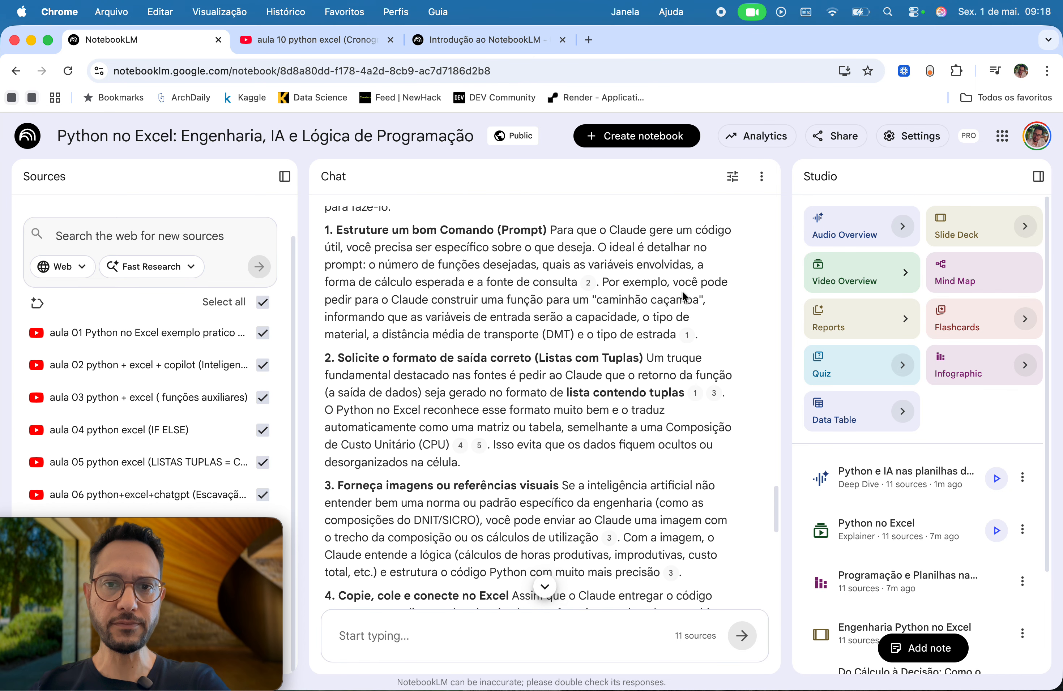
scroll(682, 291, up, 2)
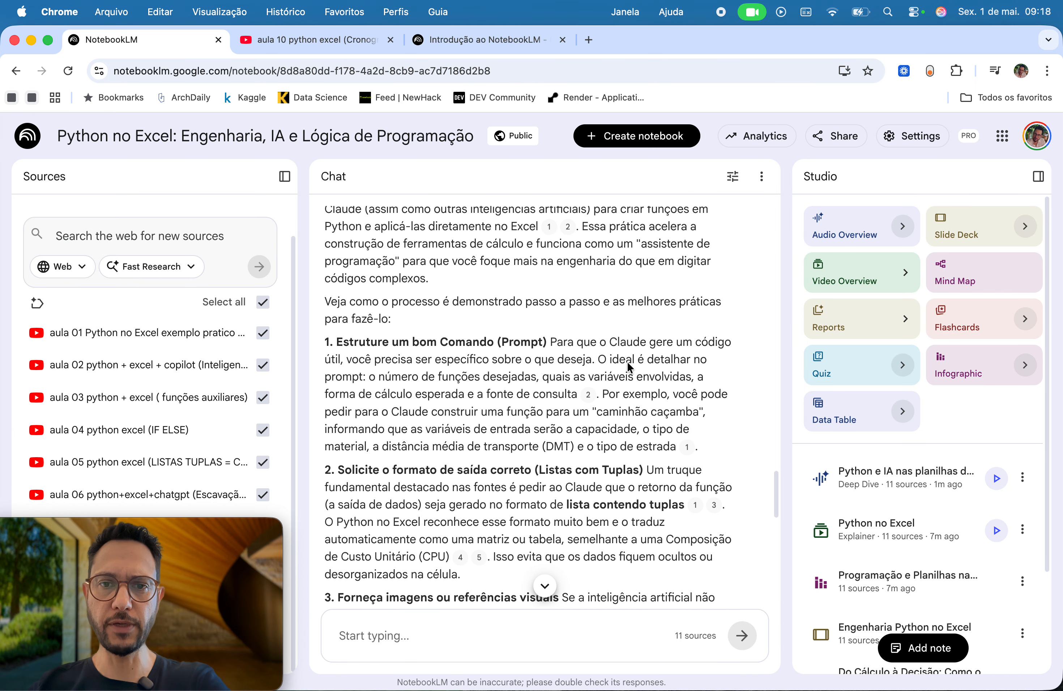
scroll(585, 338, up, 4)
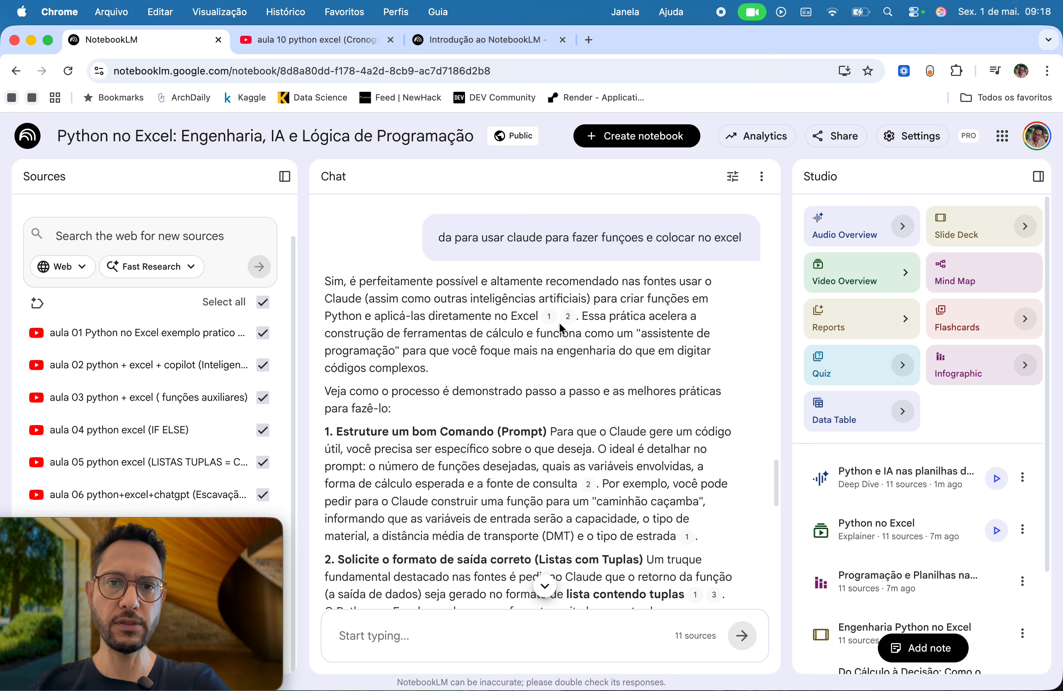
Read through the chat's answer on using Claude for Excel functions, including the prompt steps, practical examples and the preceding suggested questions.
scroll(580, 351, down, 15)
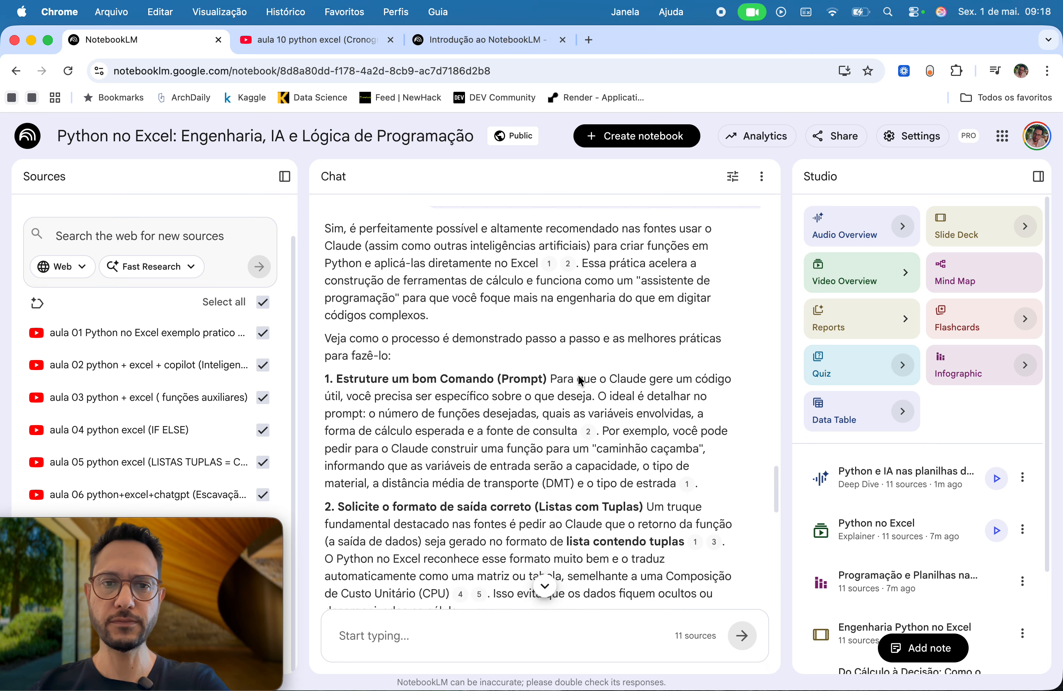
scroll(578, 379, down, 10)
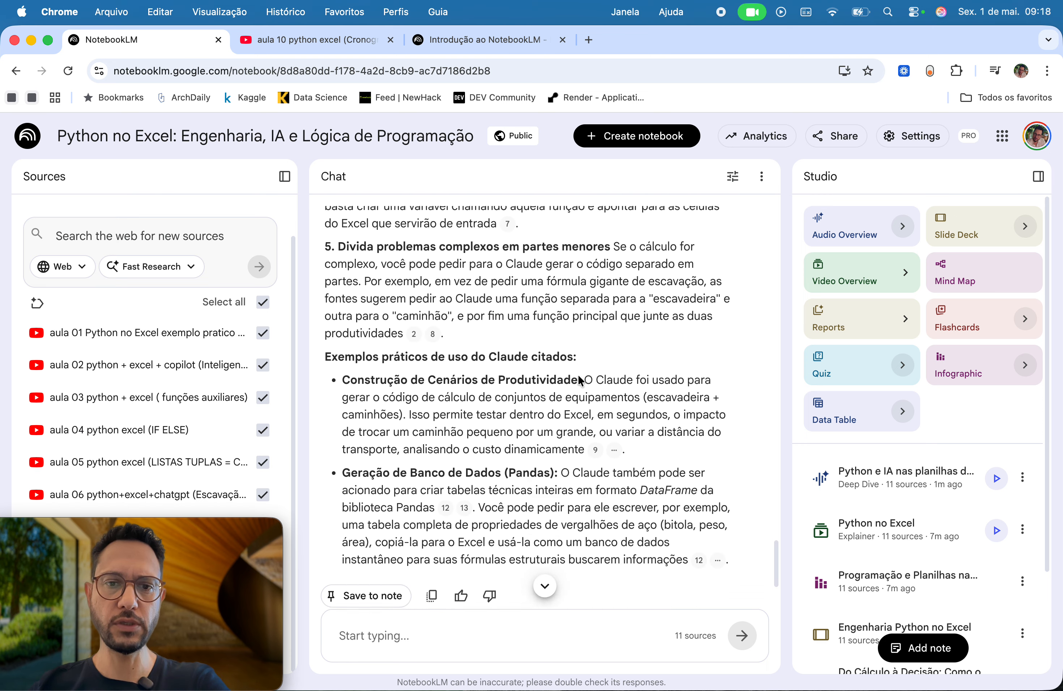
scroll(578, 379, up, 5)
scroll(580, 381, up, 2)
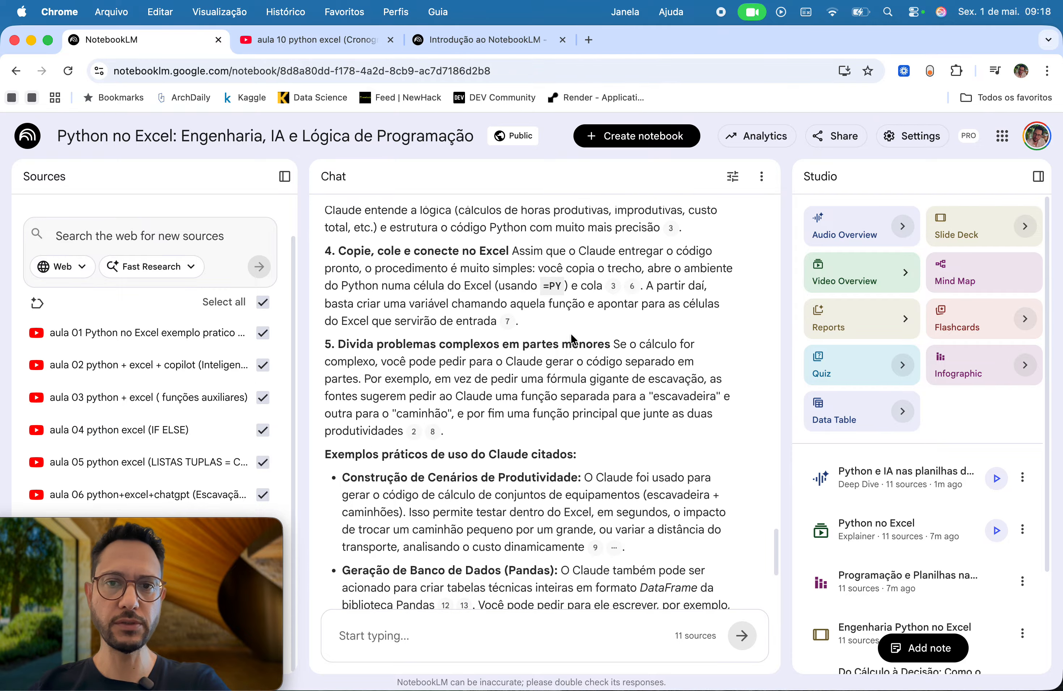
scroll(570, 333, down, 15)
scroll(571, 333, up, 5)
scroll(571, 333, up, 15)
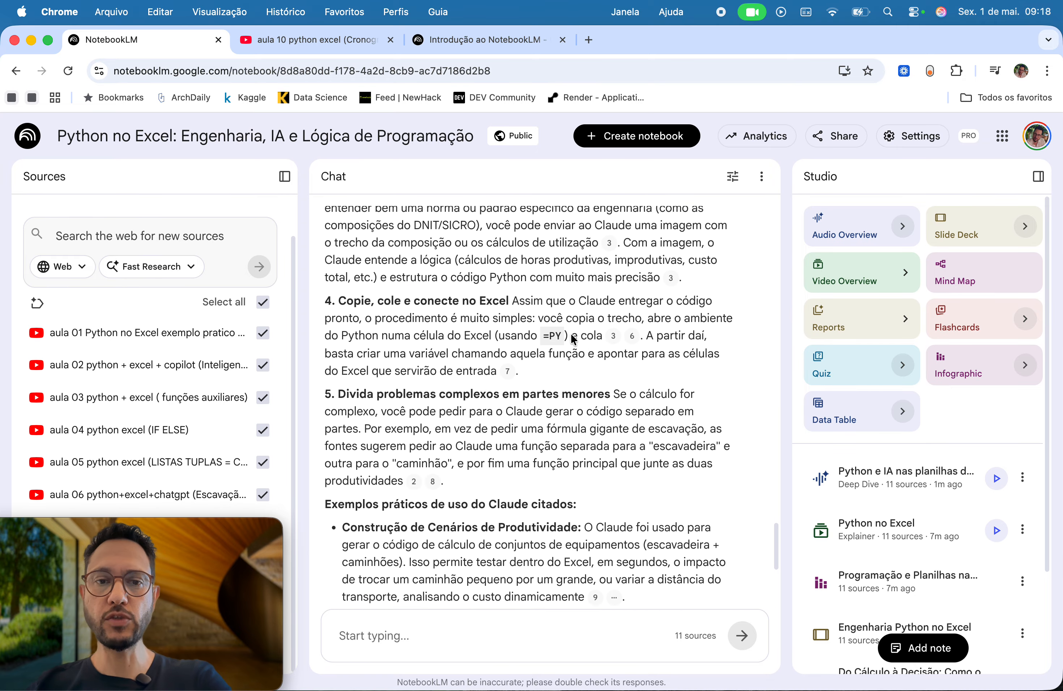
scroll(571, 333, up, 10)
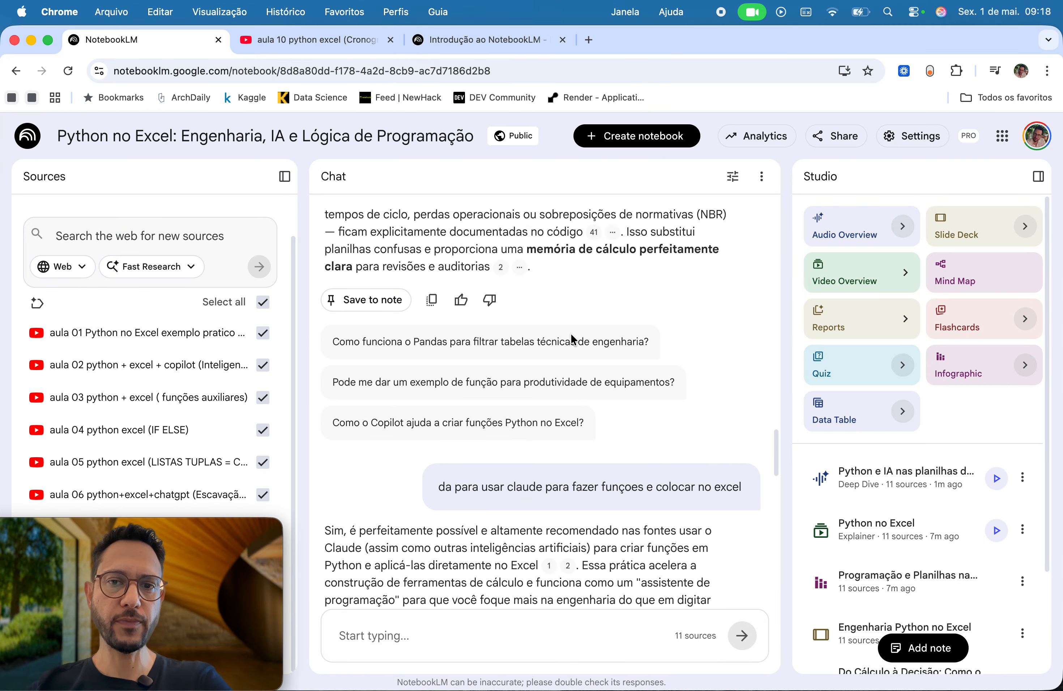
scroll(570, 333, down, 15)
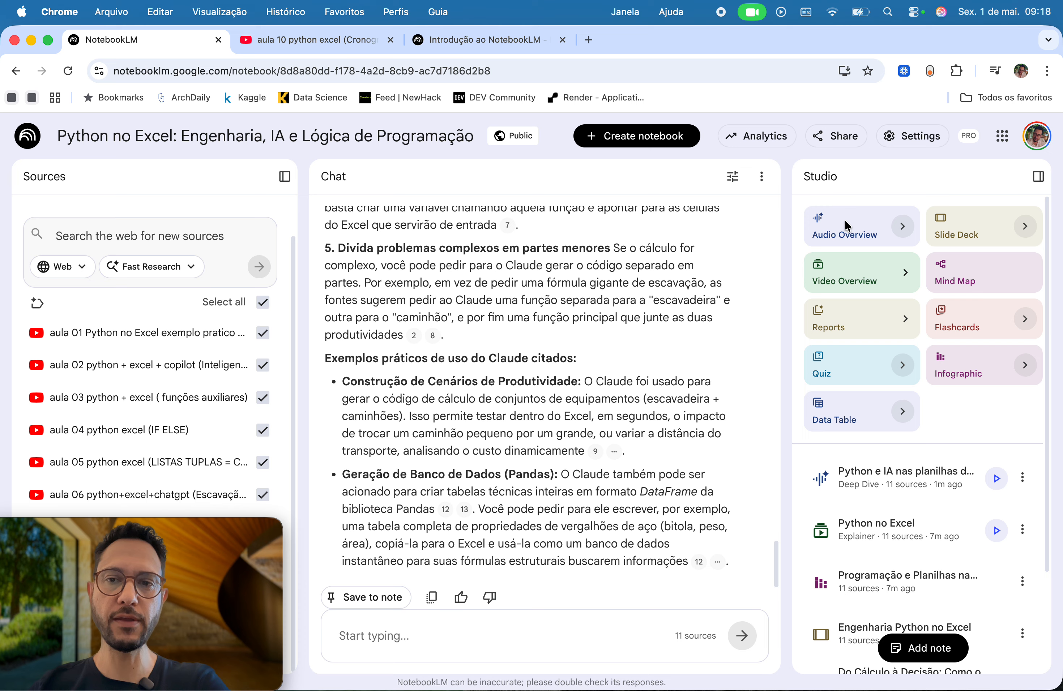
Review the customization options for the Audio Overview and the Video Overview, closing both without generating anything.
click(902, 226)
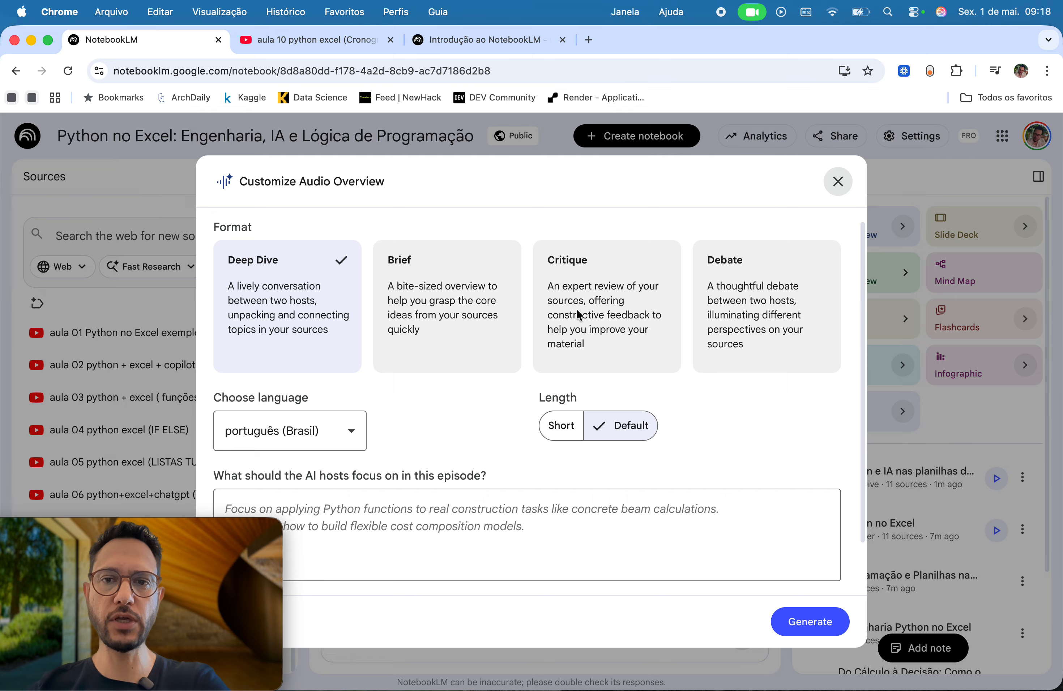
scroll(475, 366, down, 1)
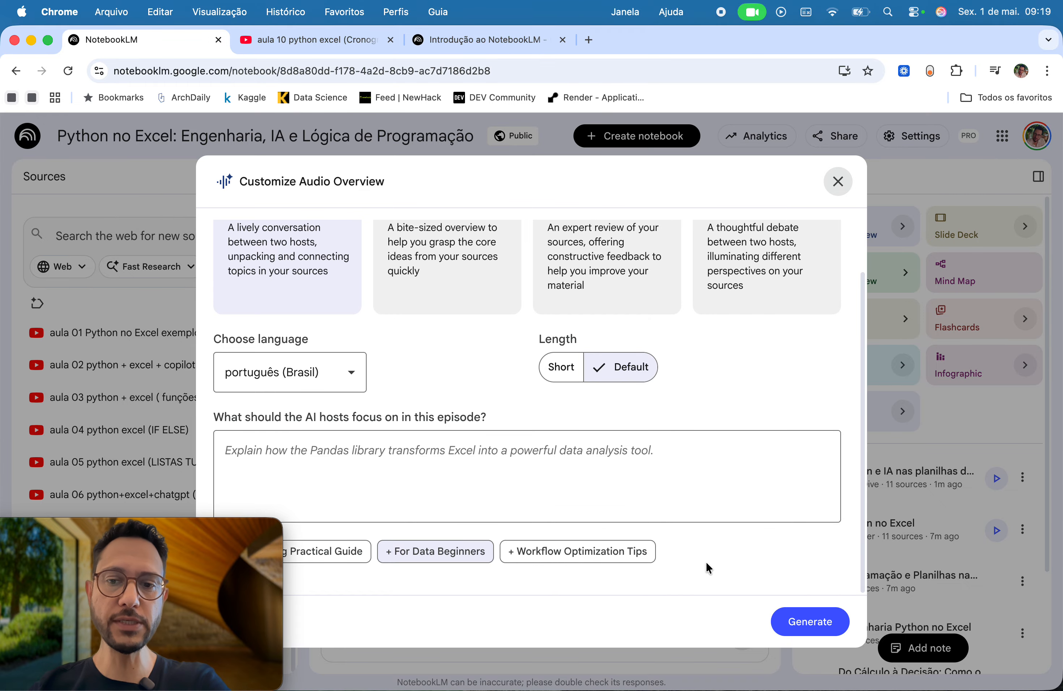
click(838, 183)
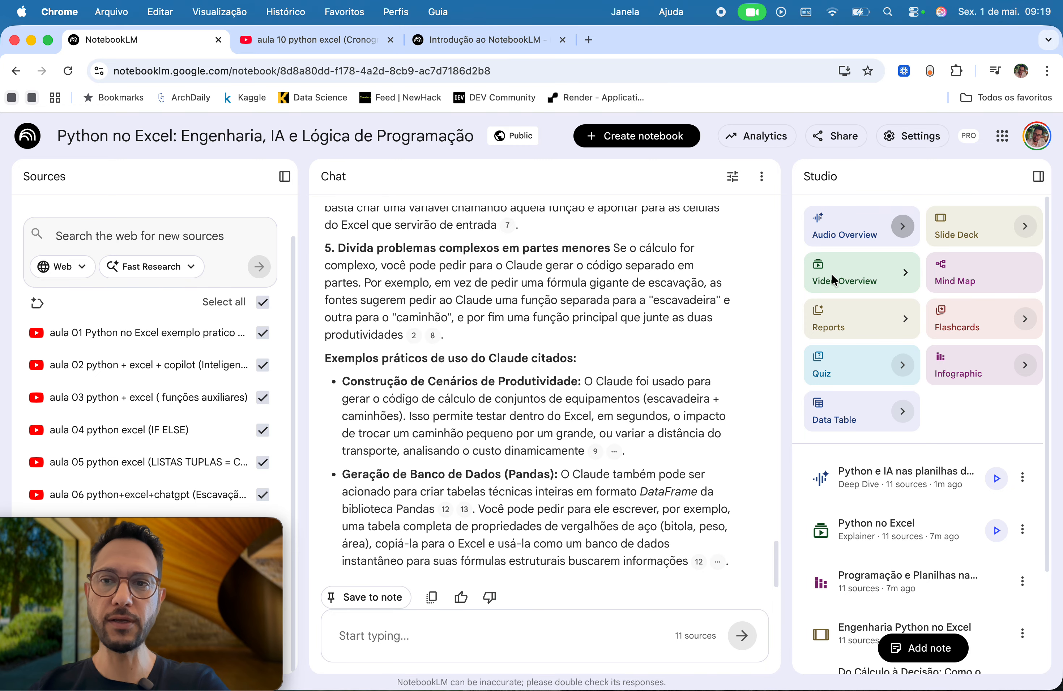
click(904, 273)
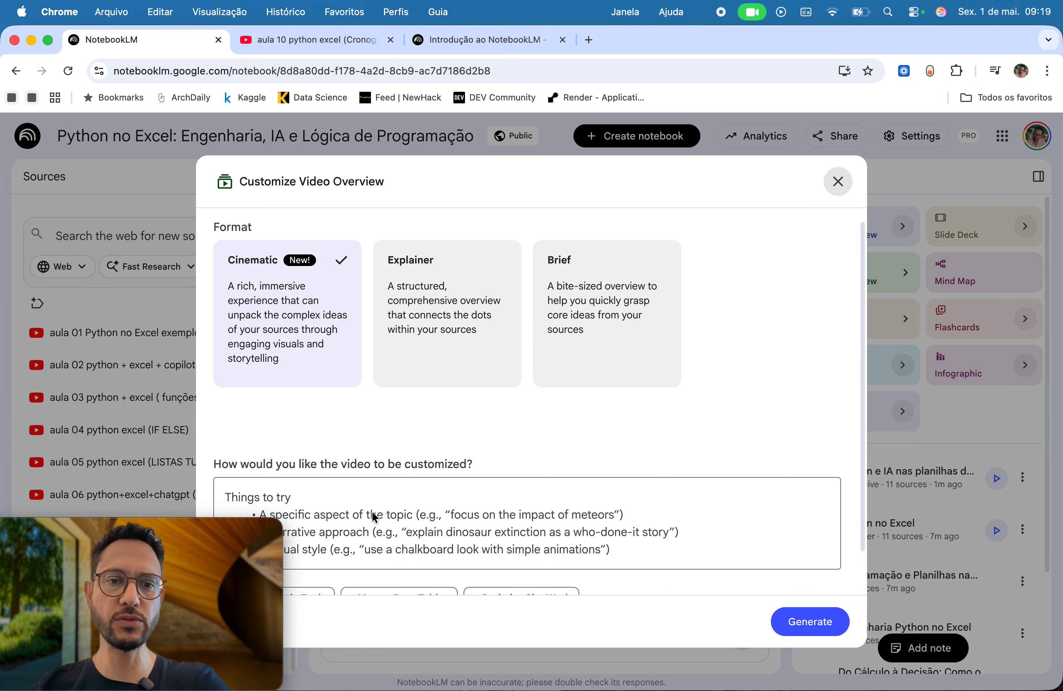
click(838, 183)
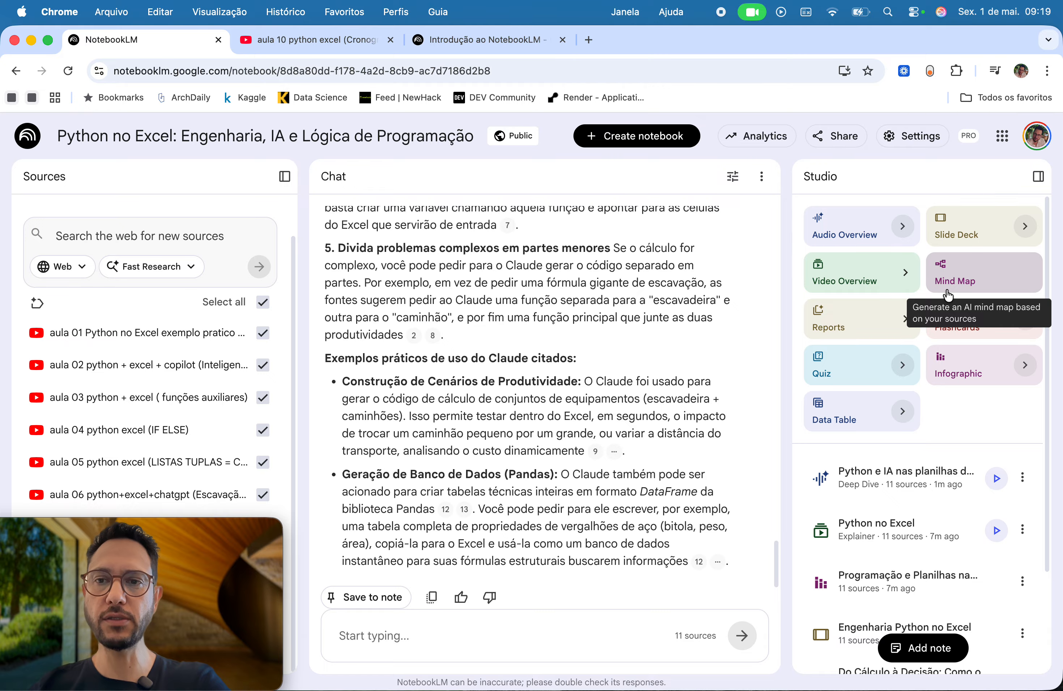
Open the Python Flashcards, mark card 9 as correct, skip ahead to card 15, mark it as wrong and leave the flashcards.
scroll(948, 295, down, 3)
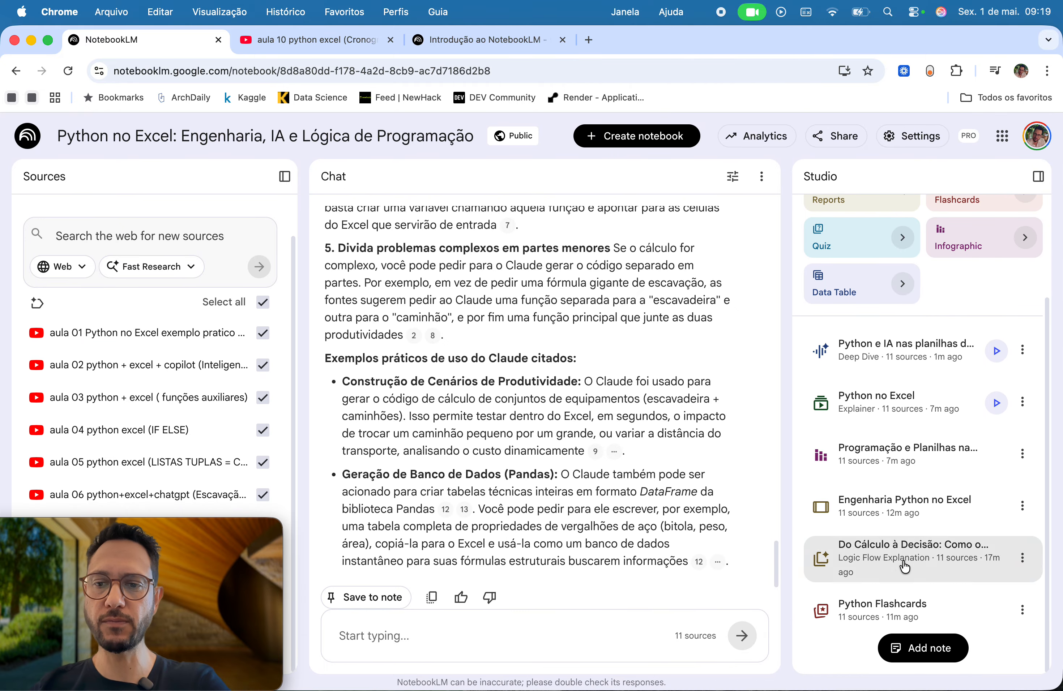
click(883, 610)
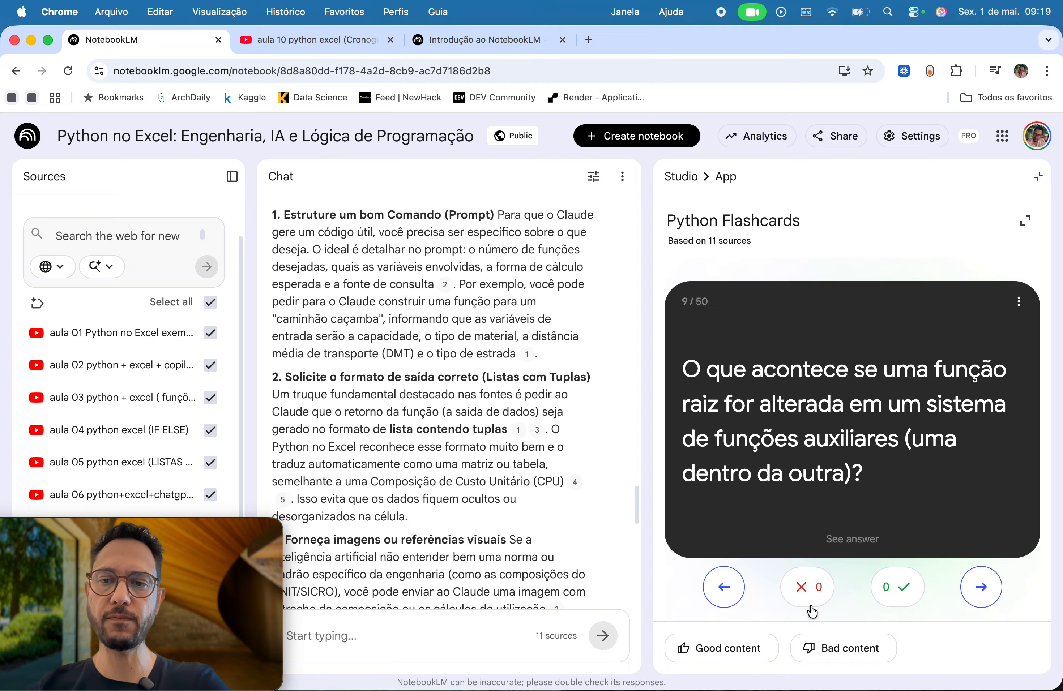
click(911, 589)
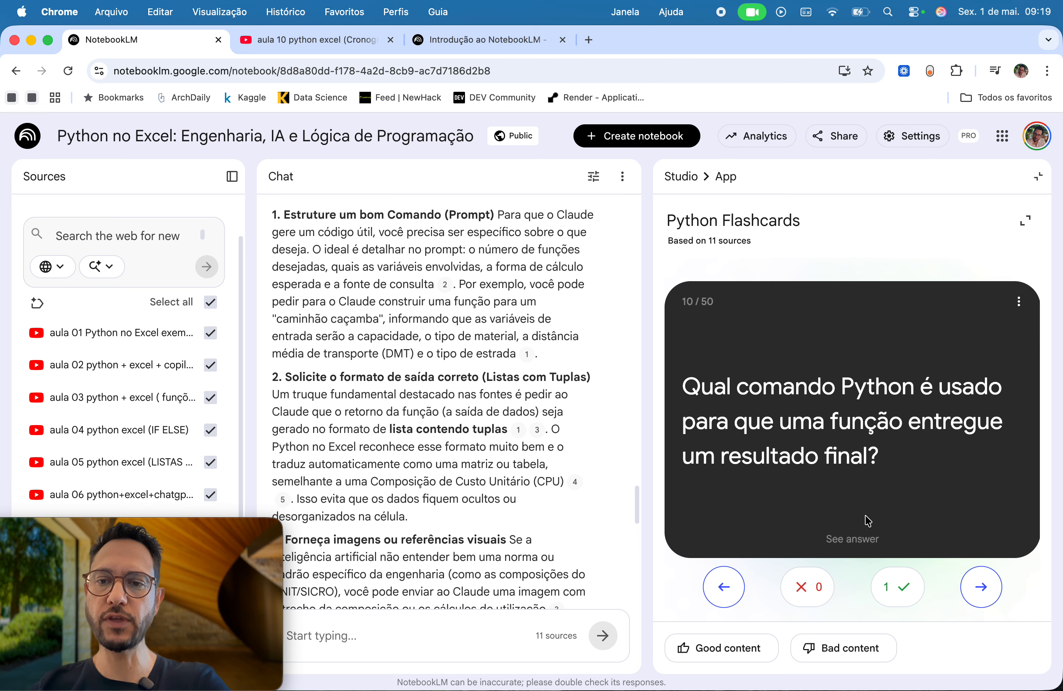
click(971, 588)
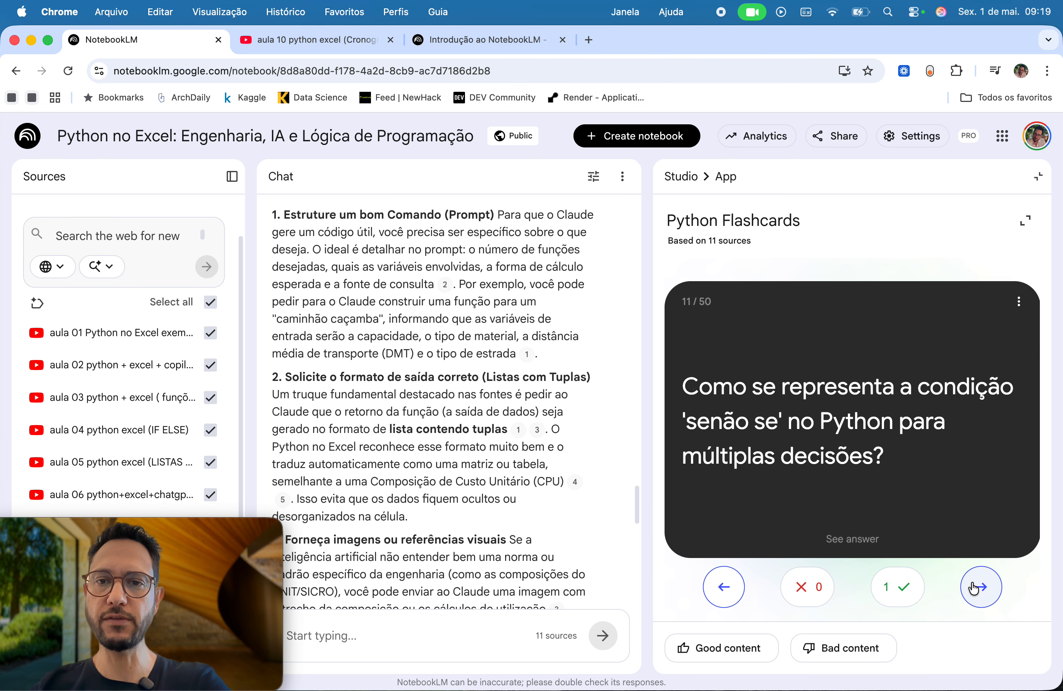
click(972, 588)
click(972, 588)
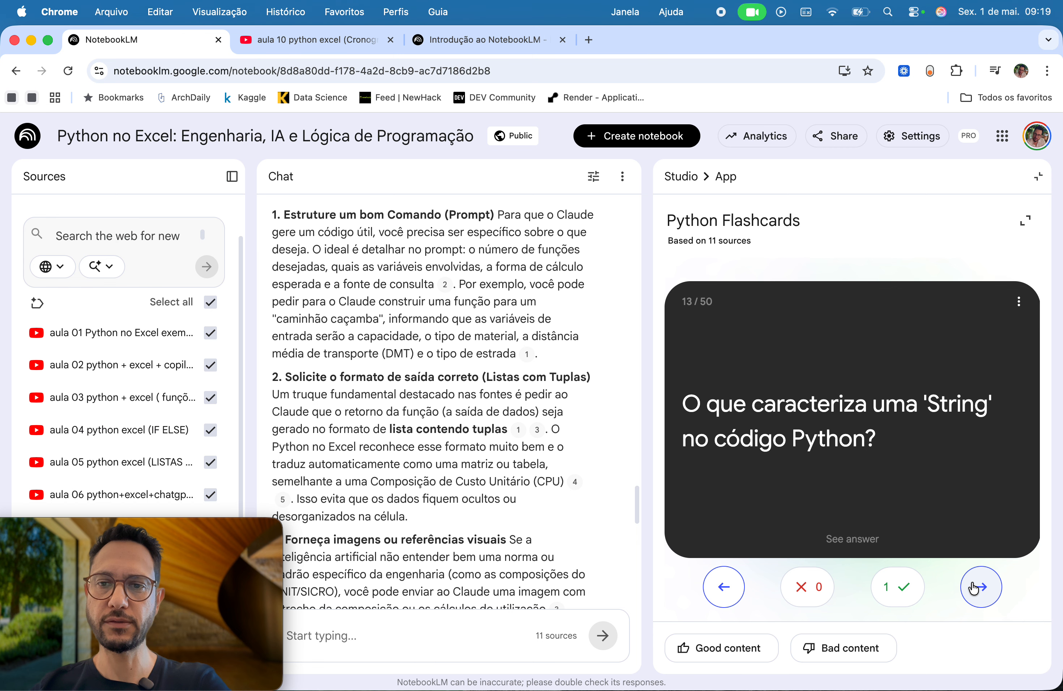
click(972, 588)
click(972, 588)
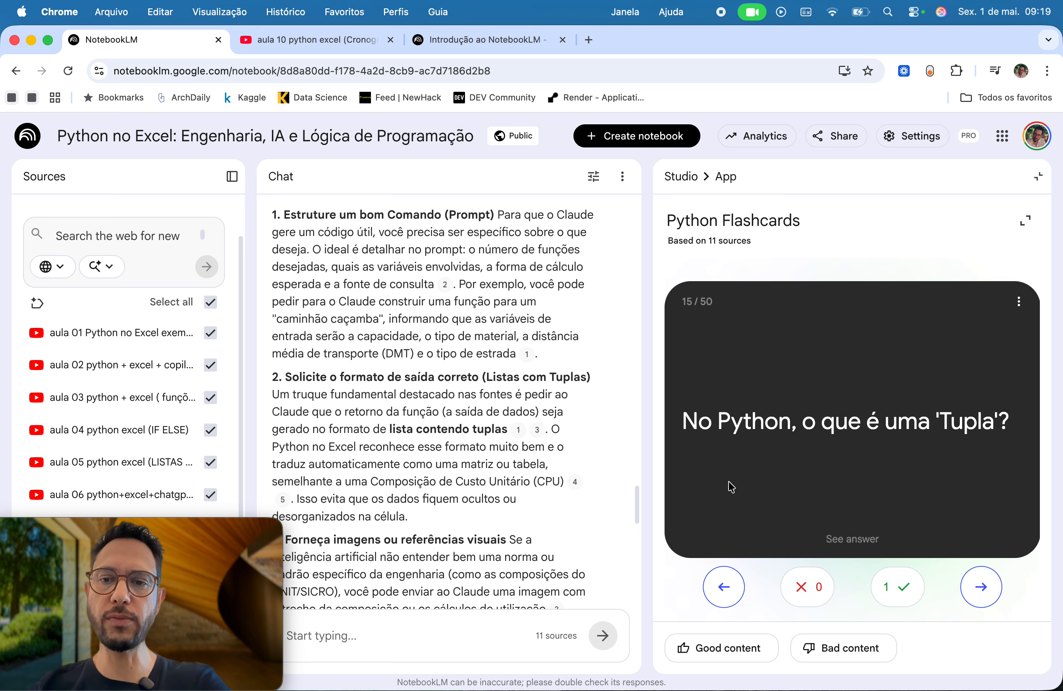
click(810, 594)
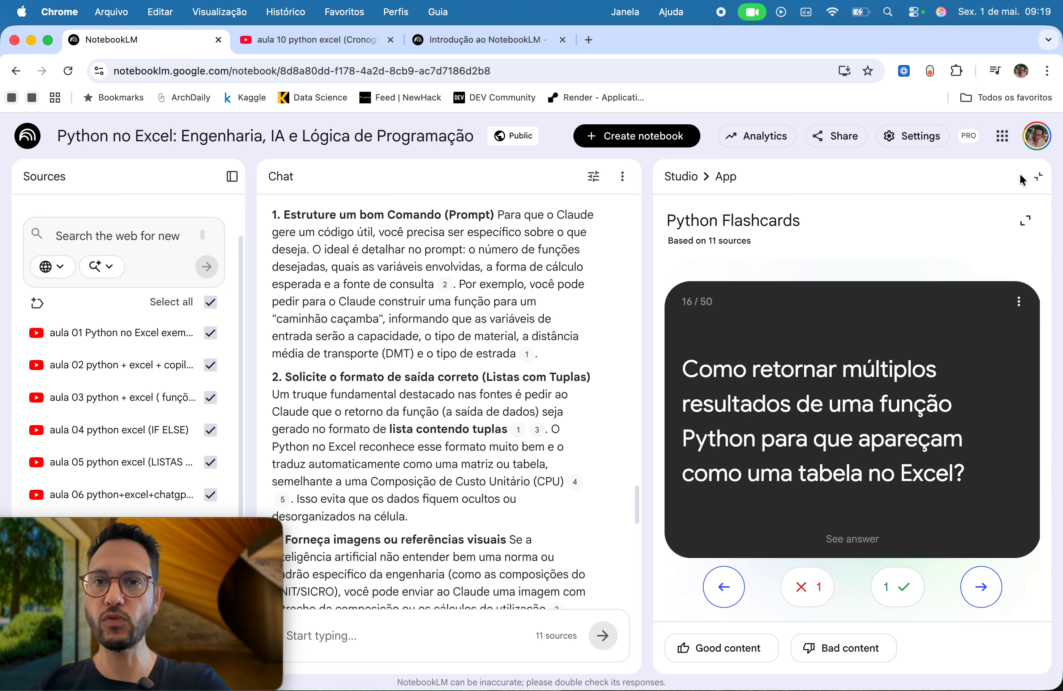
click(681, 177)
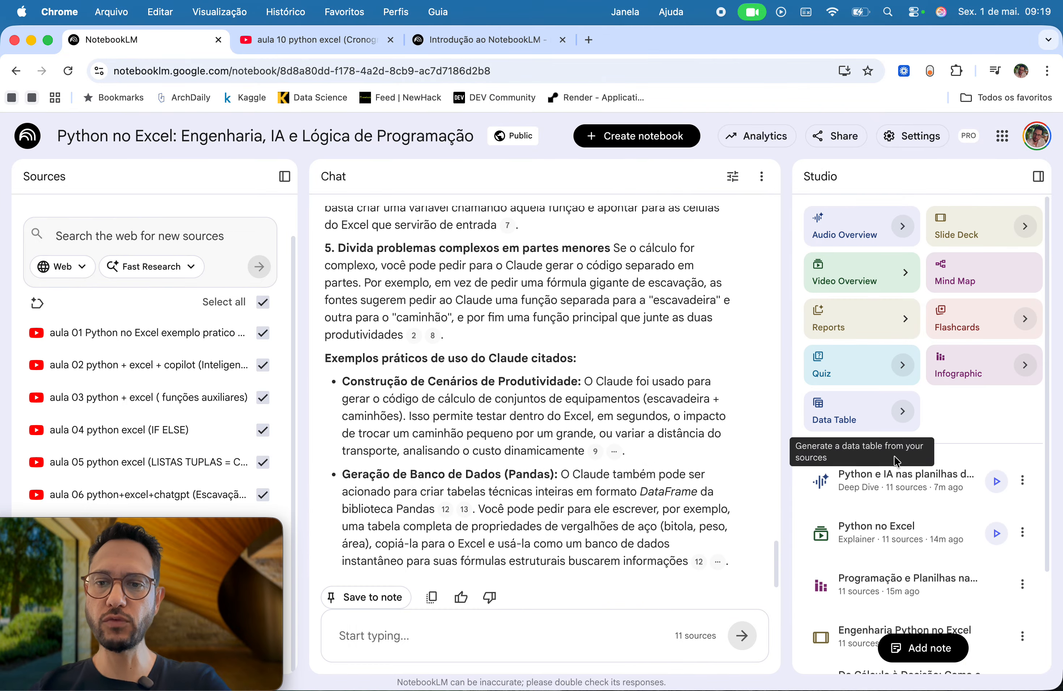
Look through the "Do Cálculo à Decisão" report down to its conclusion section and close it.
scroll(895, 493, down, 3)
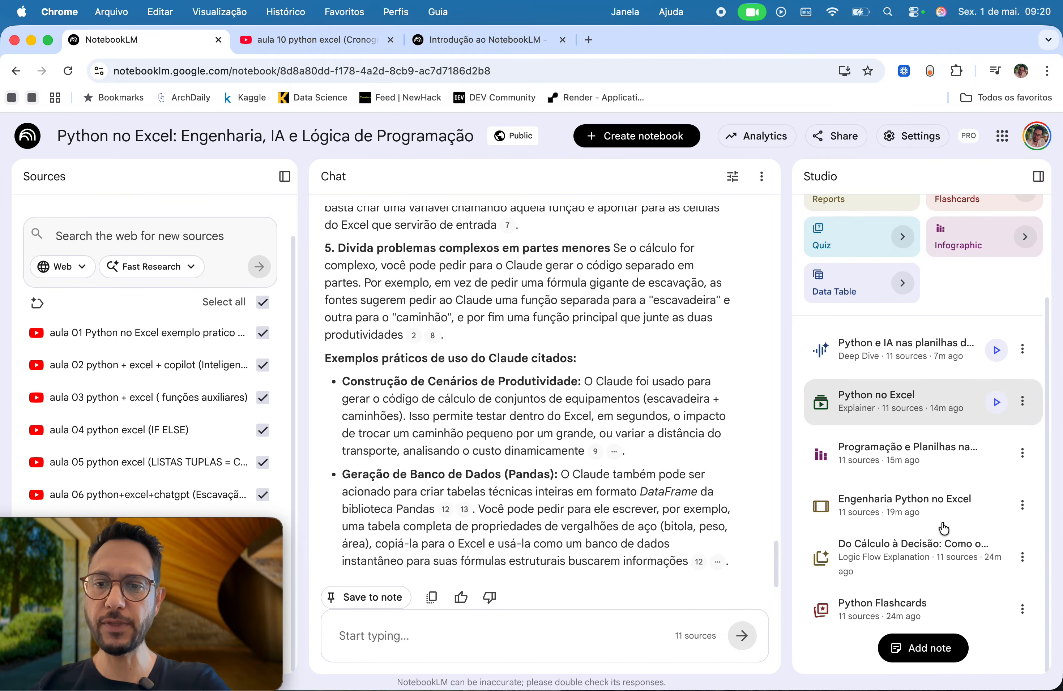
click(924, 560)
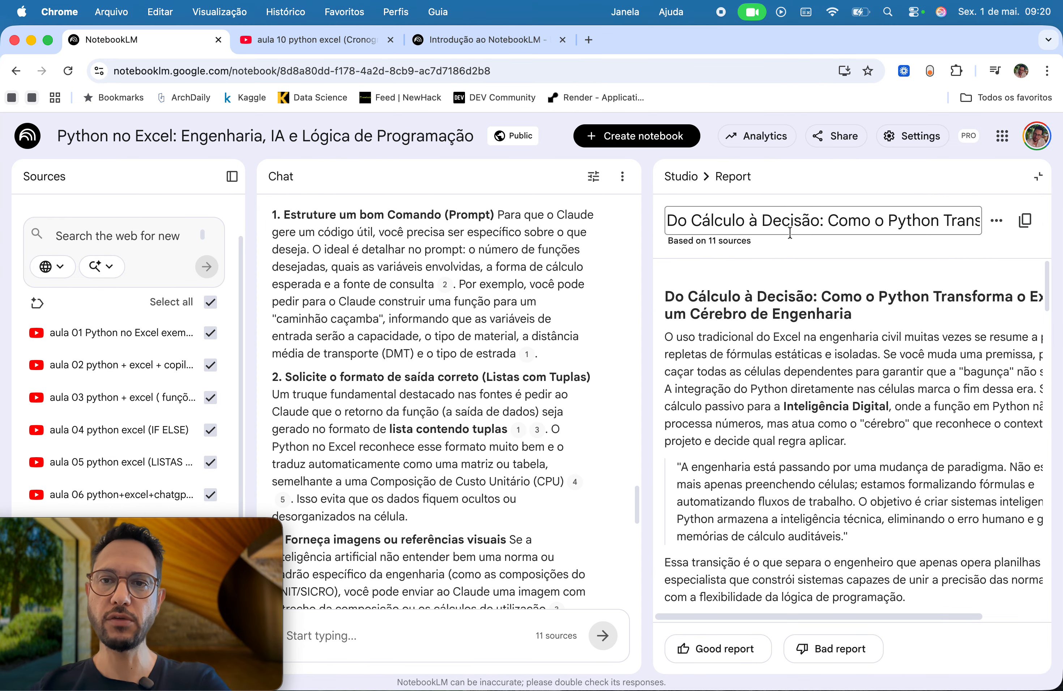
scroll(883, 287, down, 15)
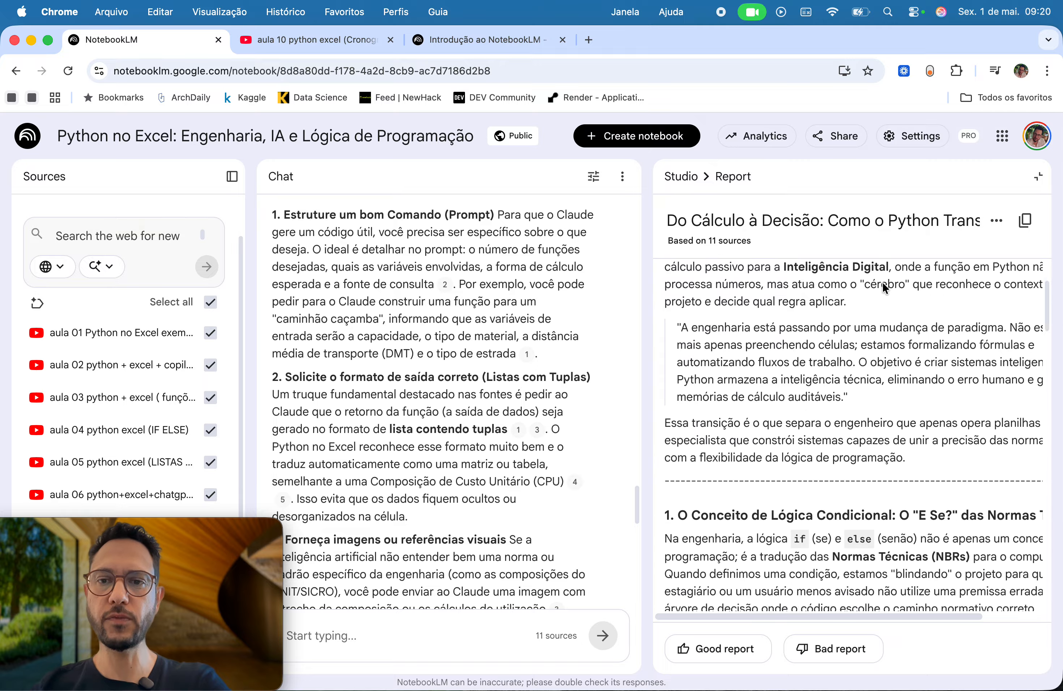
scroll(883, 284, down, 15)
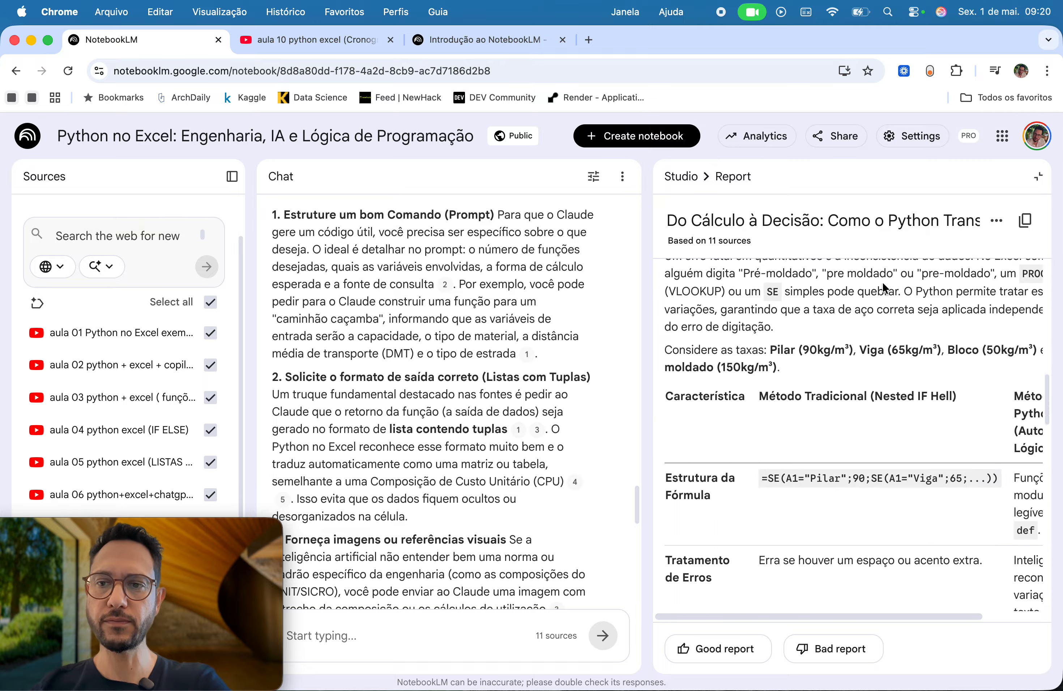
scroll(882, 287, down, 12)
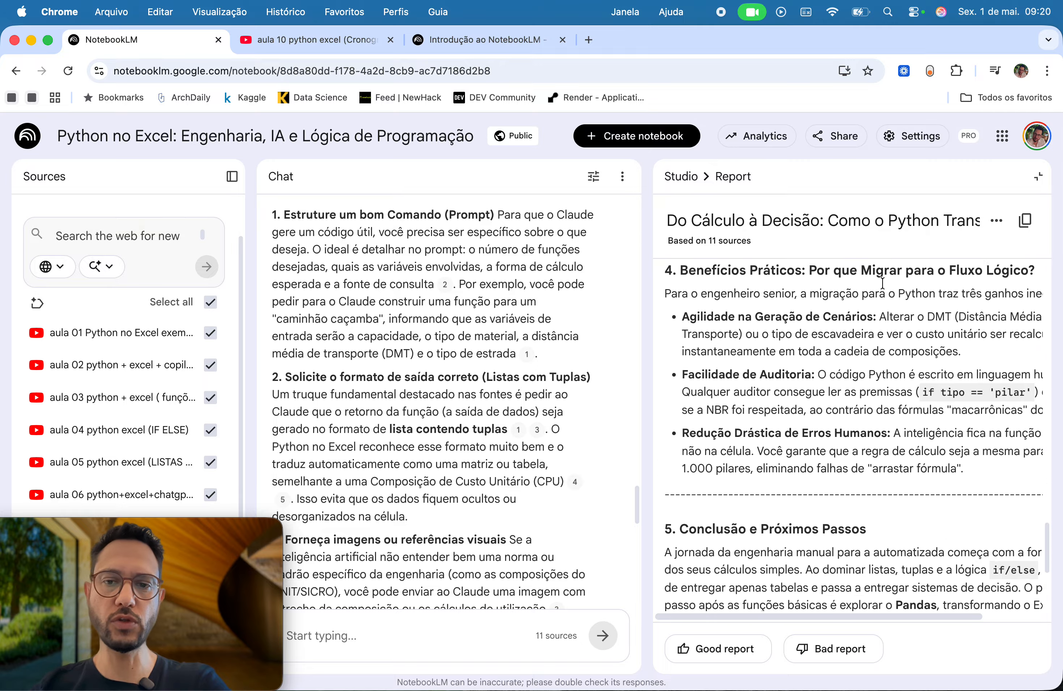
click(680, 177)
View the three slides of the "Engenharia Python no Excel" slide deck in the enlarged viewer and close it.
scroll(890, 524, down, 1)
scroll(891, 524, down, 3)
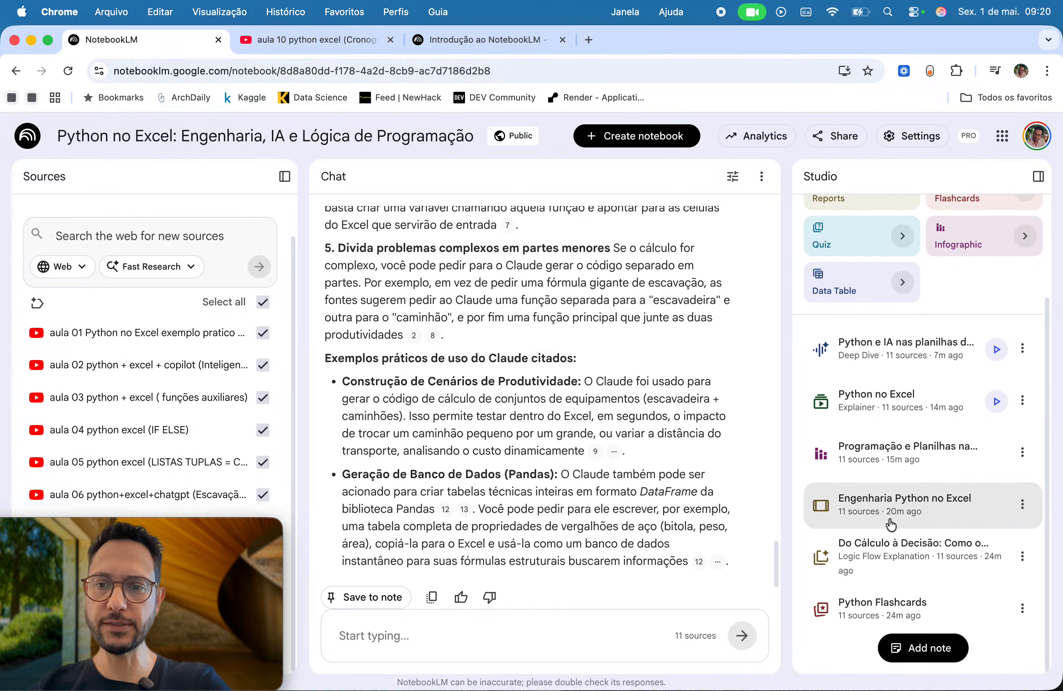
click(927, 513)
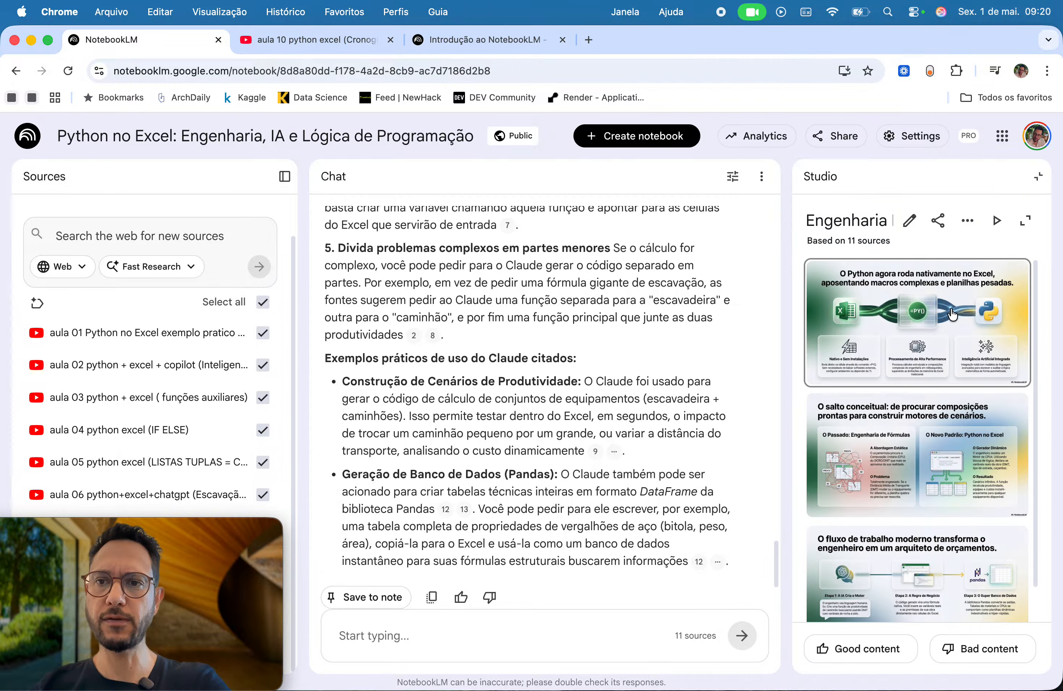
click(952, 314)
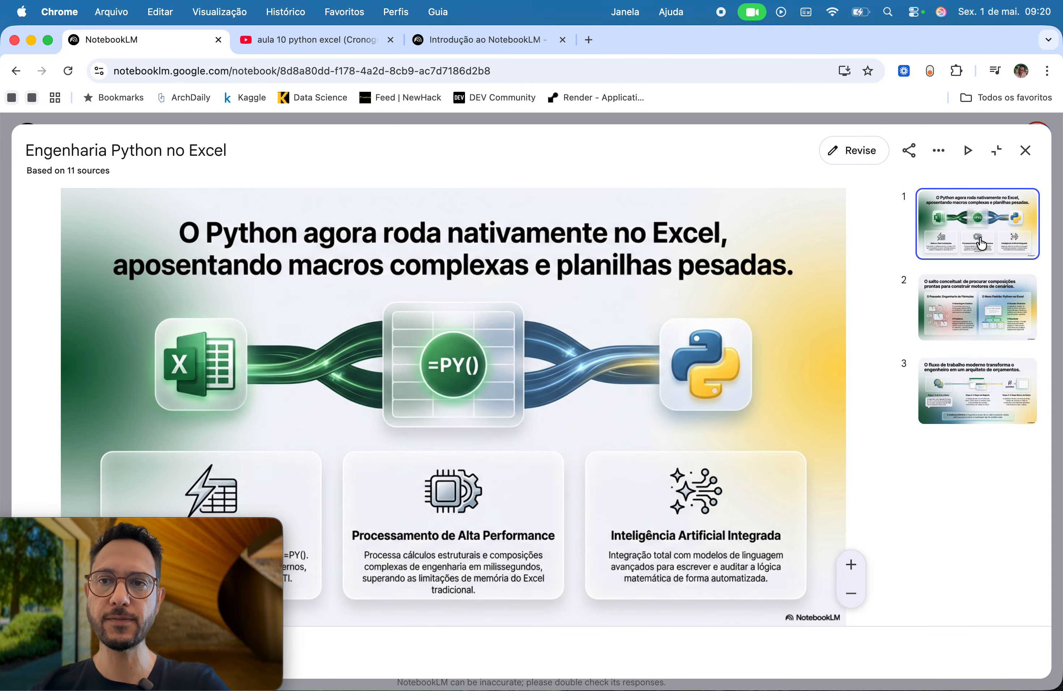
click(959, 287)
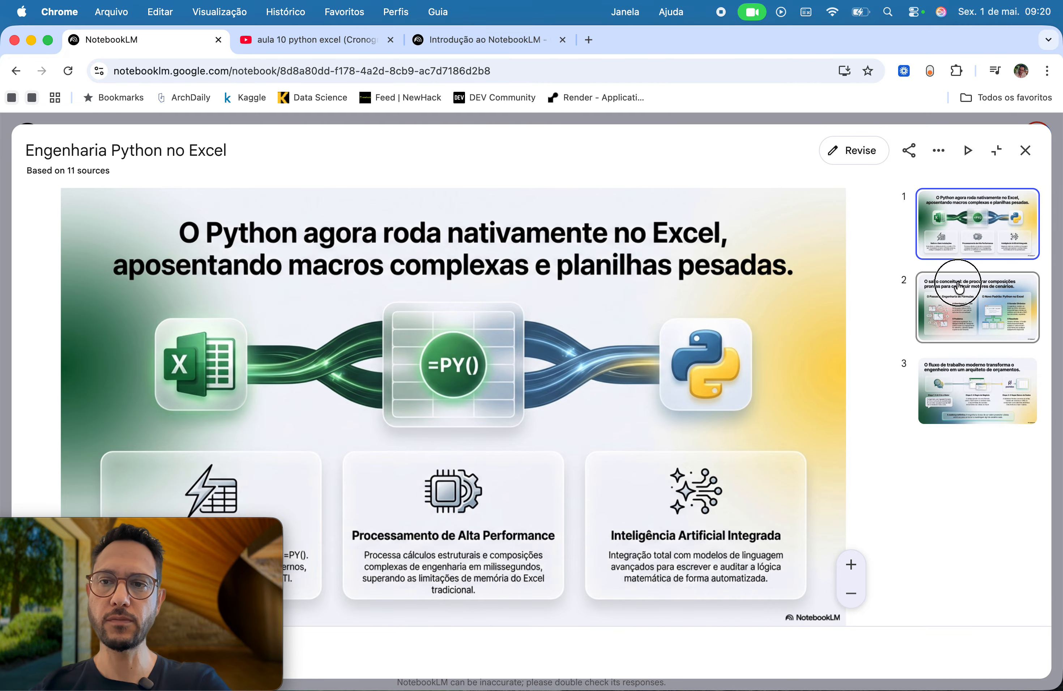
click(959, 386)
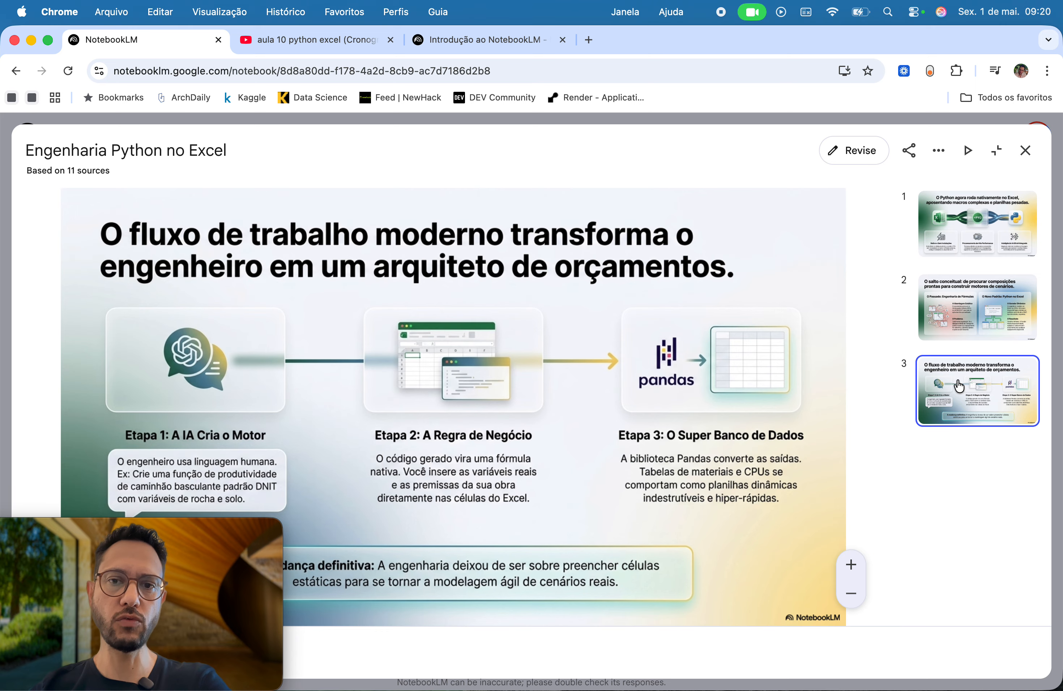
click(975, 247)
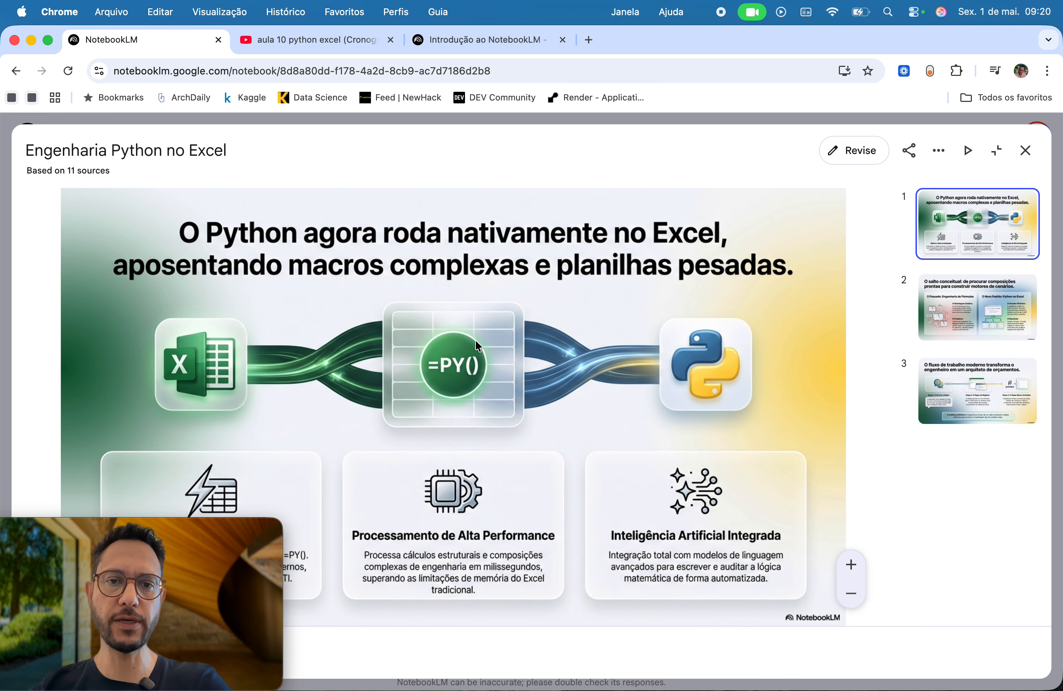
click(1004, 314)
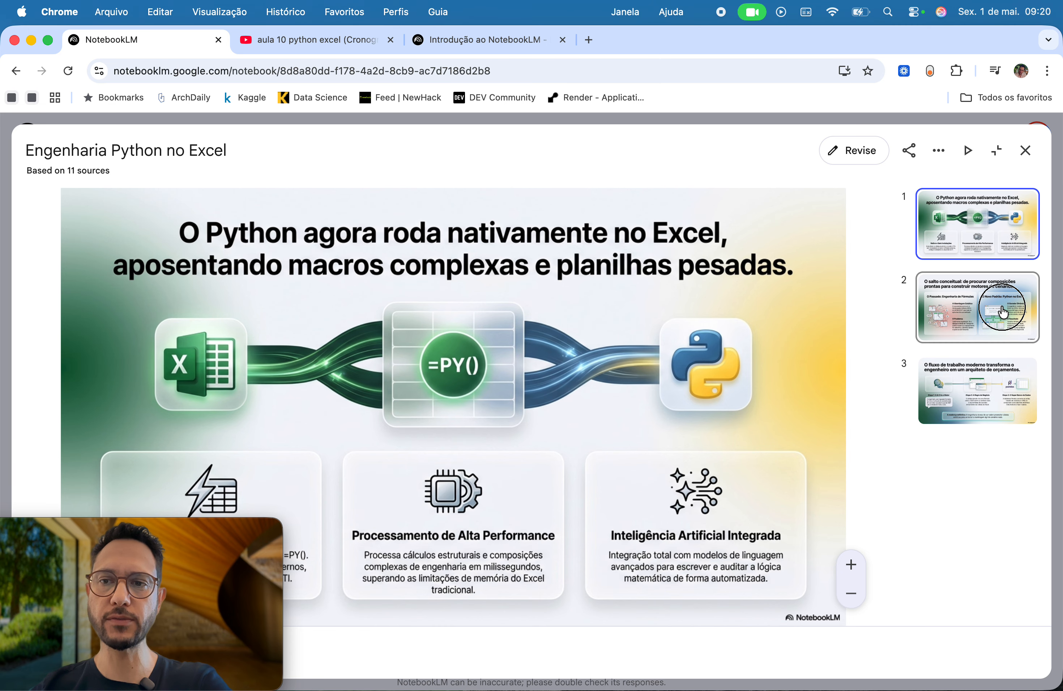
click(985, 410)
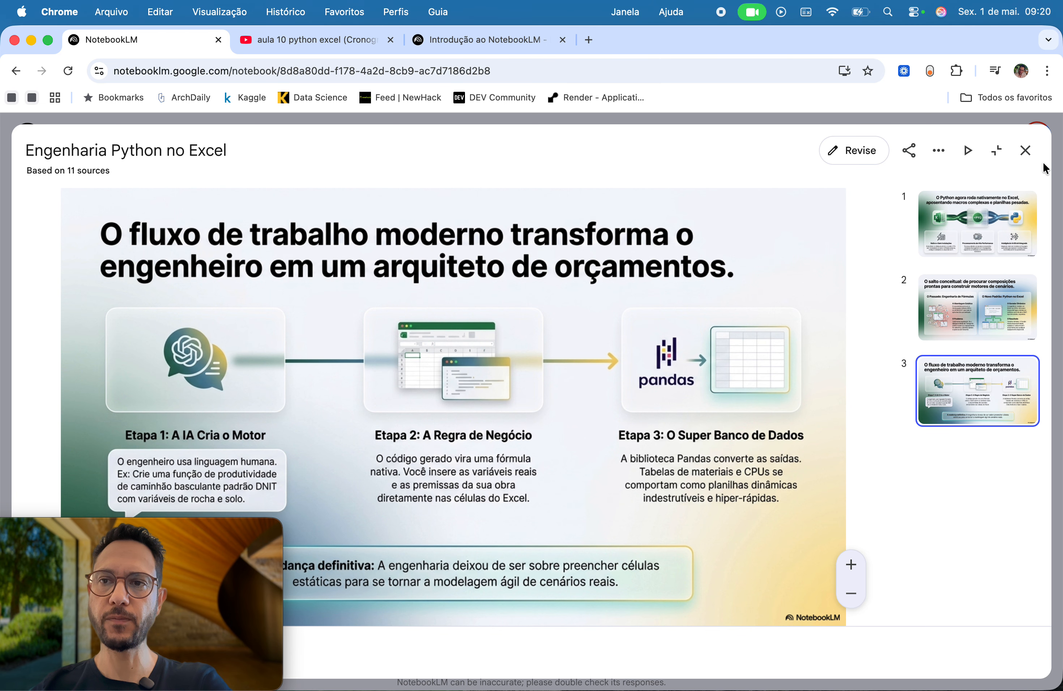
click(1025, 151)
View the "Programação e Planilhas na Engenharia" infographic at full size and close it.
scroll(911, 520, down, 3)
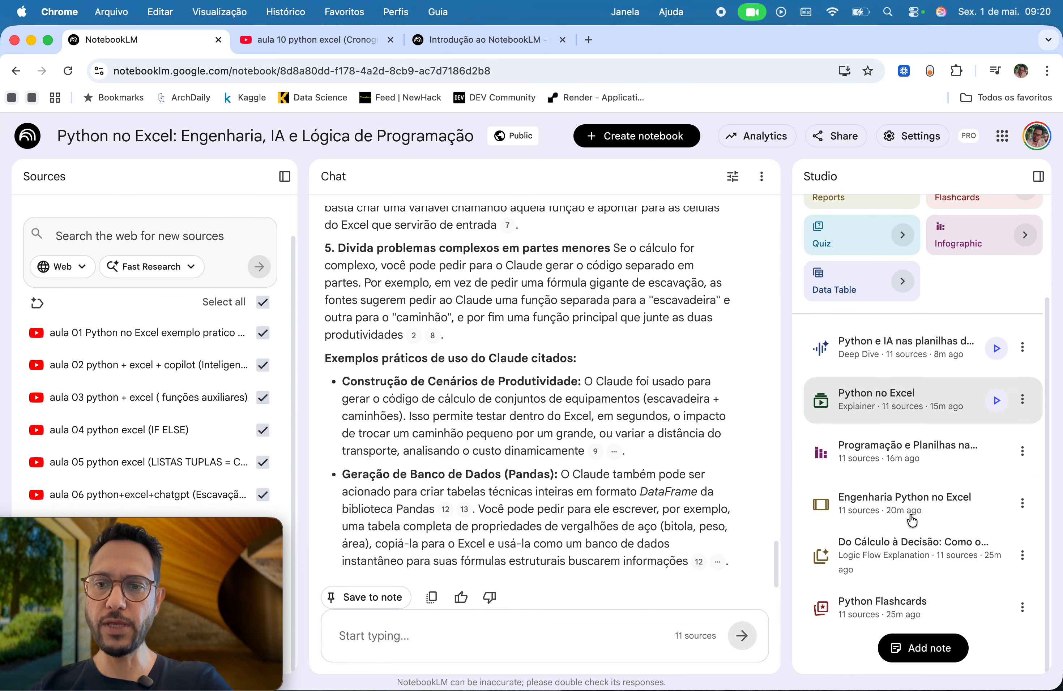
click(907, 460)
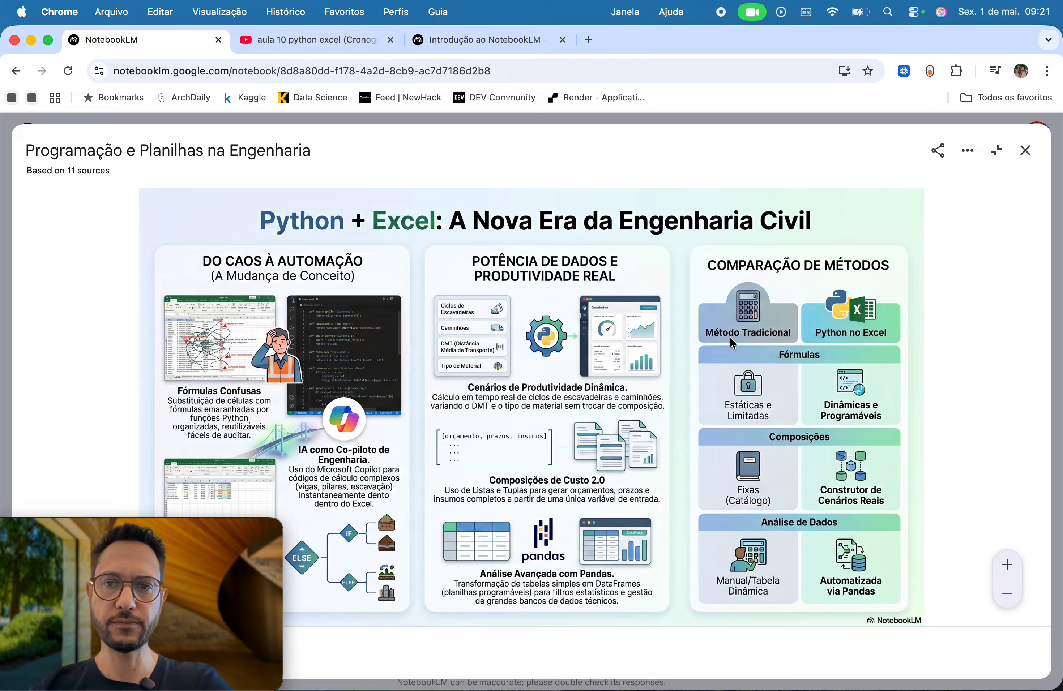
click(1026, 149)
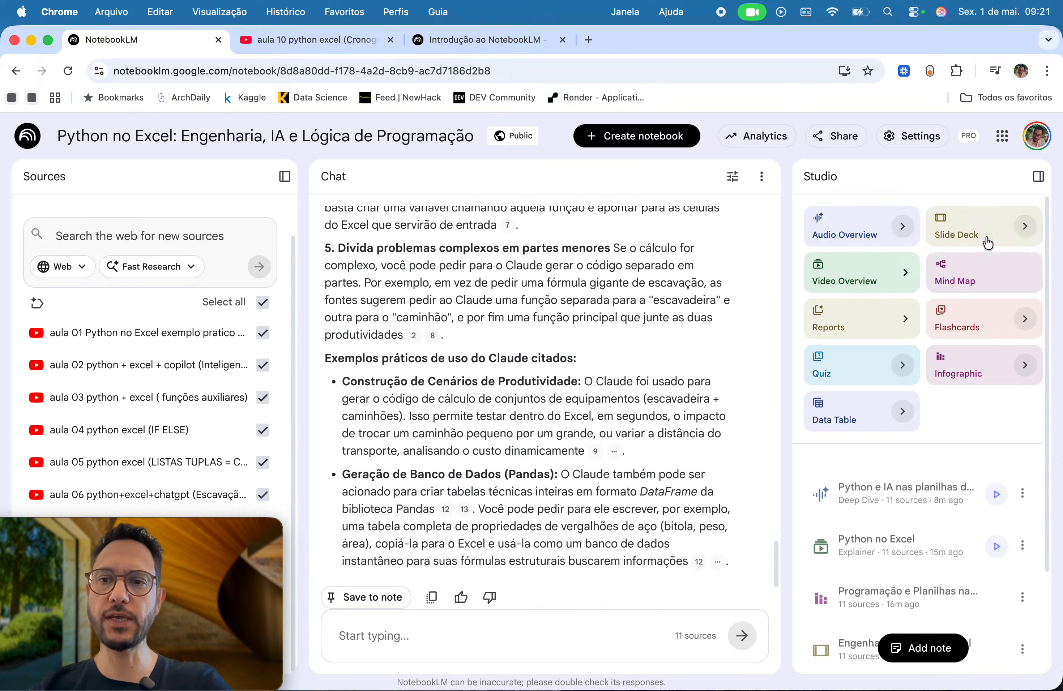
Generate a new infographic with the Professional visual style, Portrait orientation and Concise level of detail.
click(1025, 365)
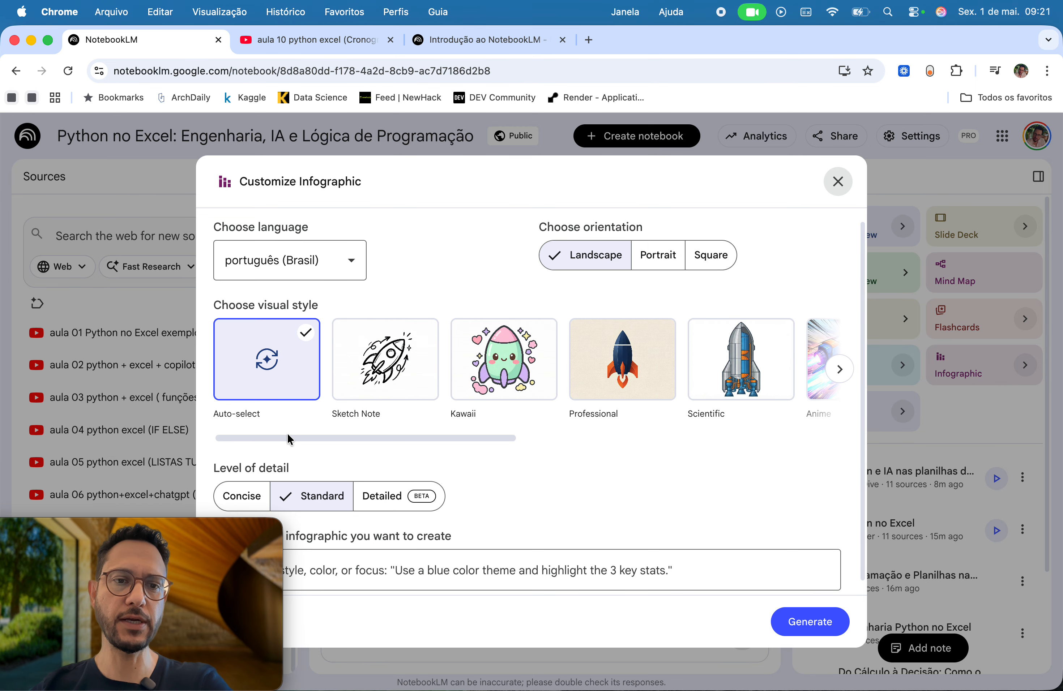
mouse_move(290, 440)
mouse_down()
mouse_move(573, 444)
mouse_move(337, 458)
mouse_up()
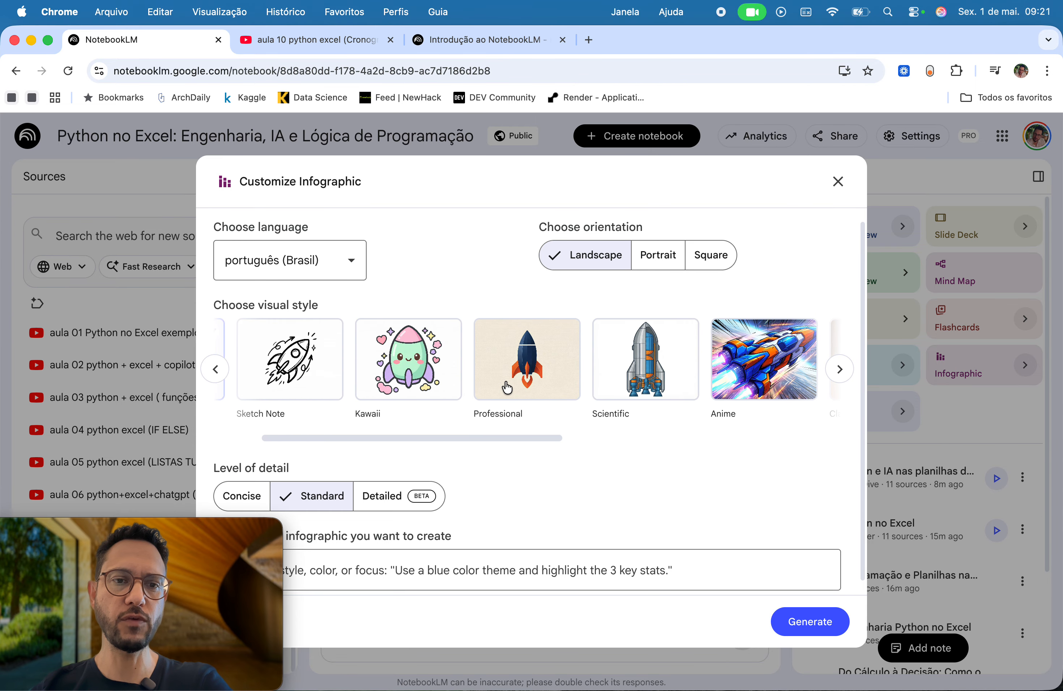
drag(522, 128, 475, 213)
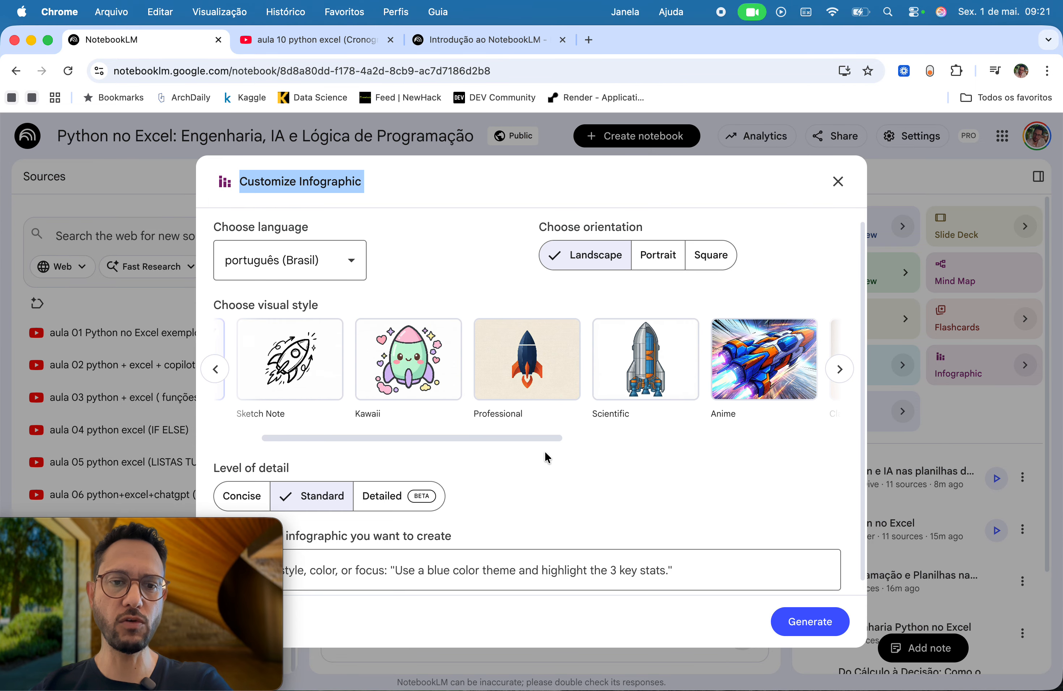
scroll(545, 452, down, 1)
scroll(545, 451, up, 1)
mouse_move(275, 555)
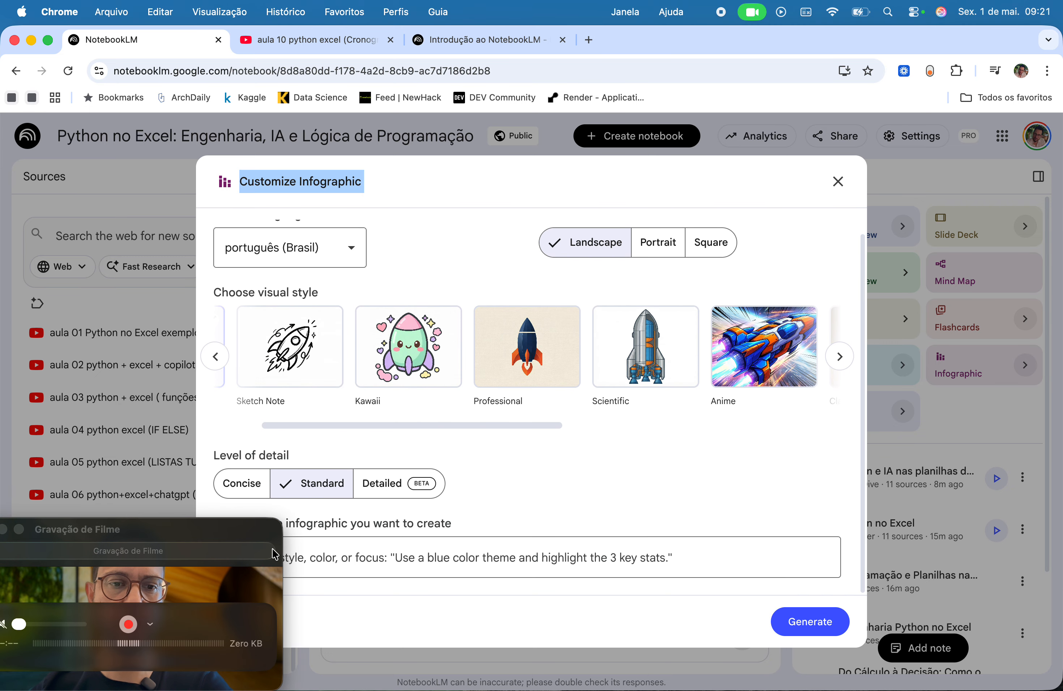
drag(193, 524, 237, 94)
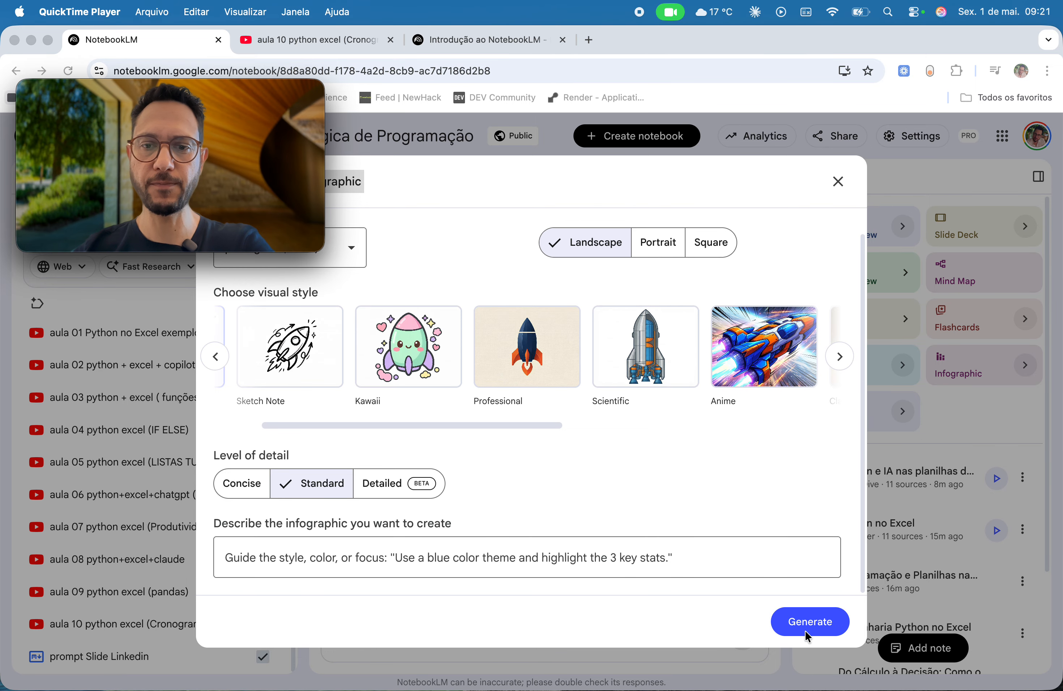
click(501, 412)
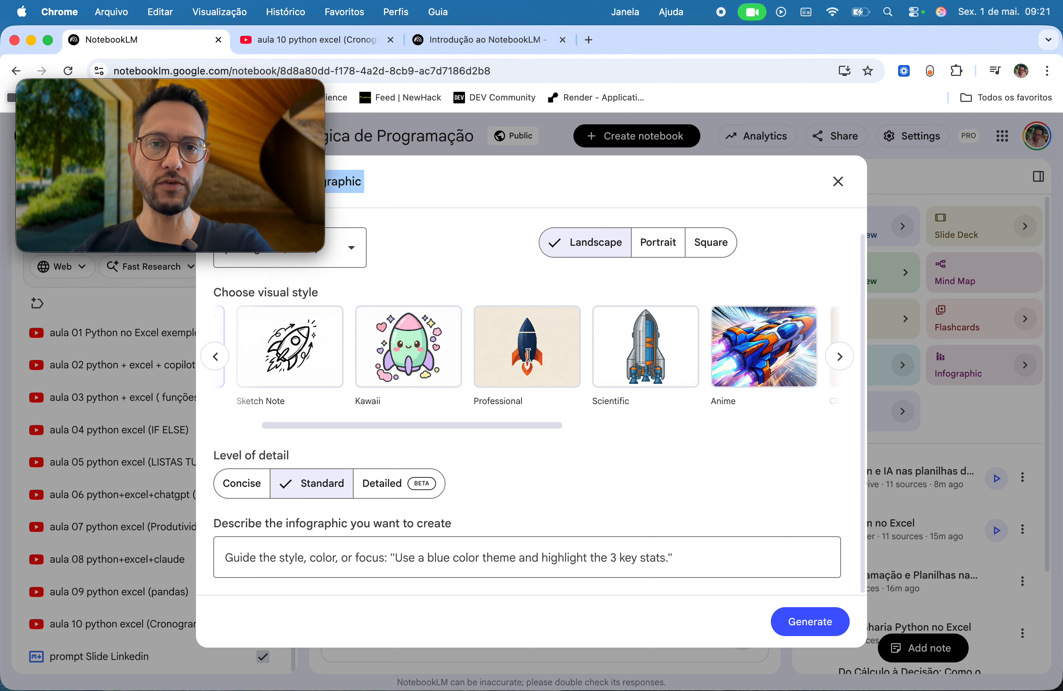
click(529, 357)
click(652, 242)
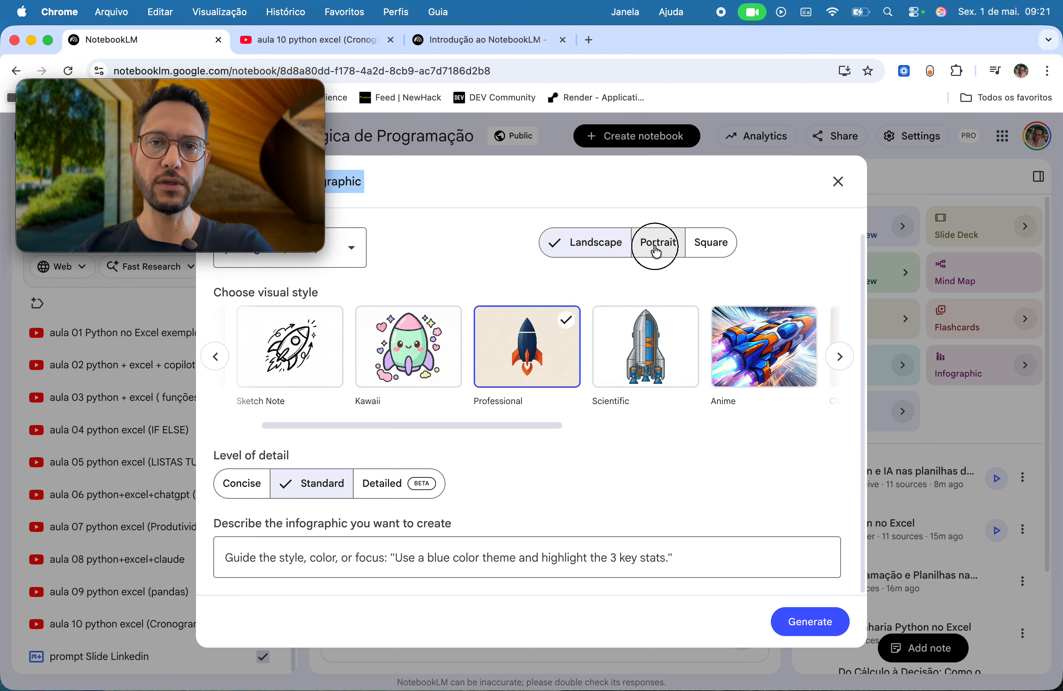
click(250, 487)
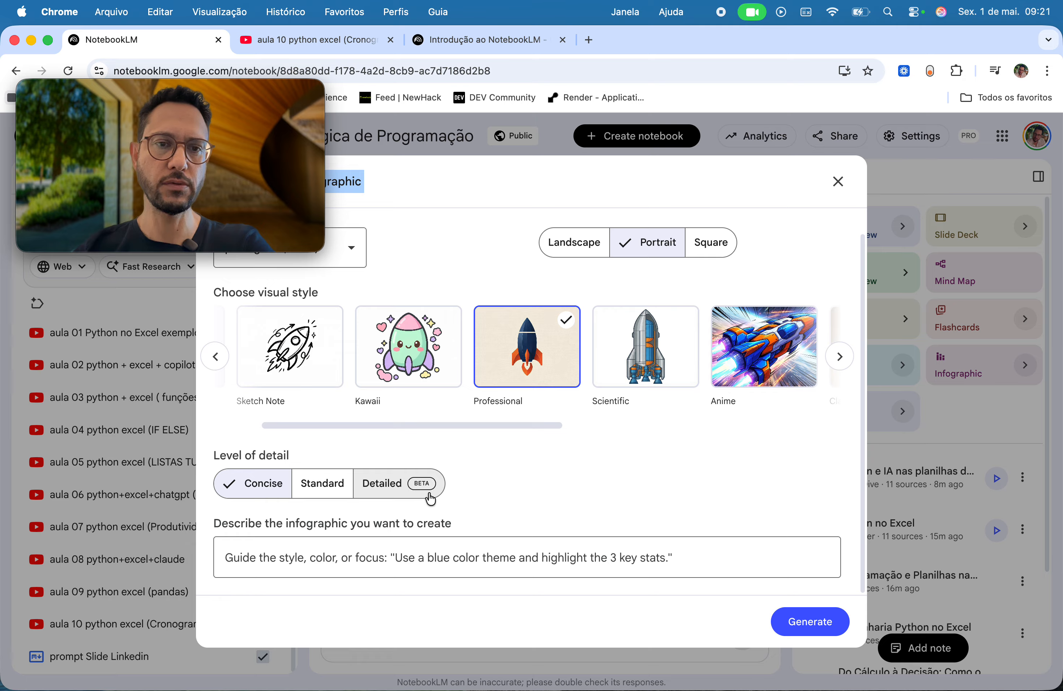
click(808, 622)
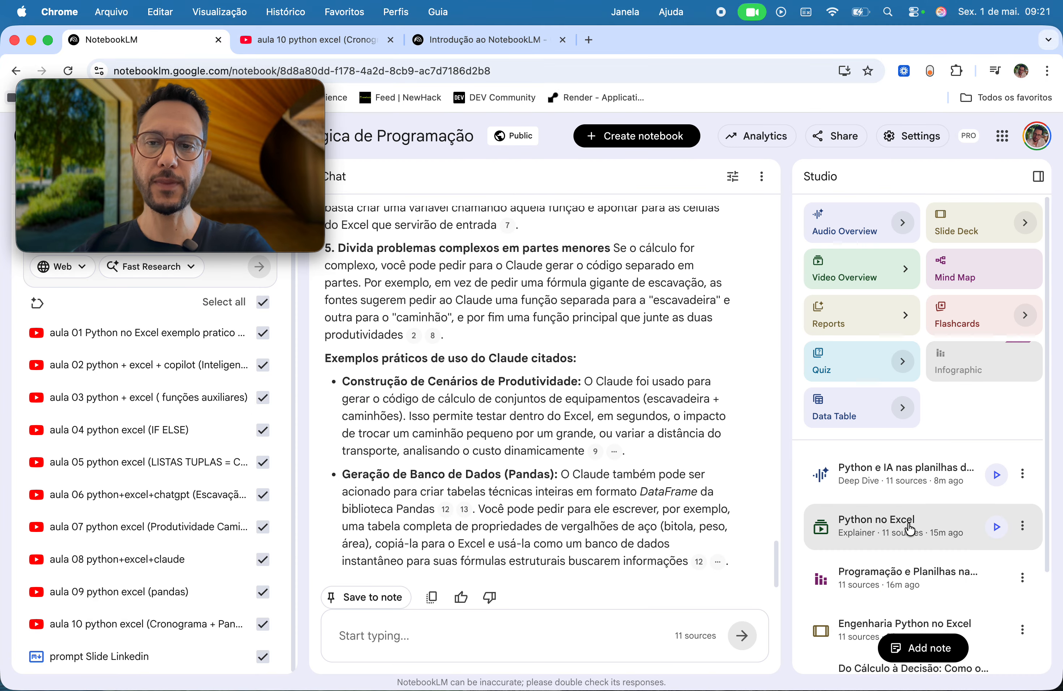
Play the "Python e IA nas planilhas de engenharia" audio overview, widen the Studio panel and skip ahead to 1:40.
scroll(909, 528, down, 4)
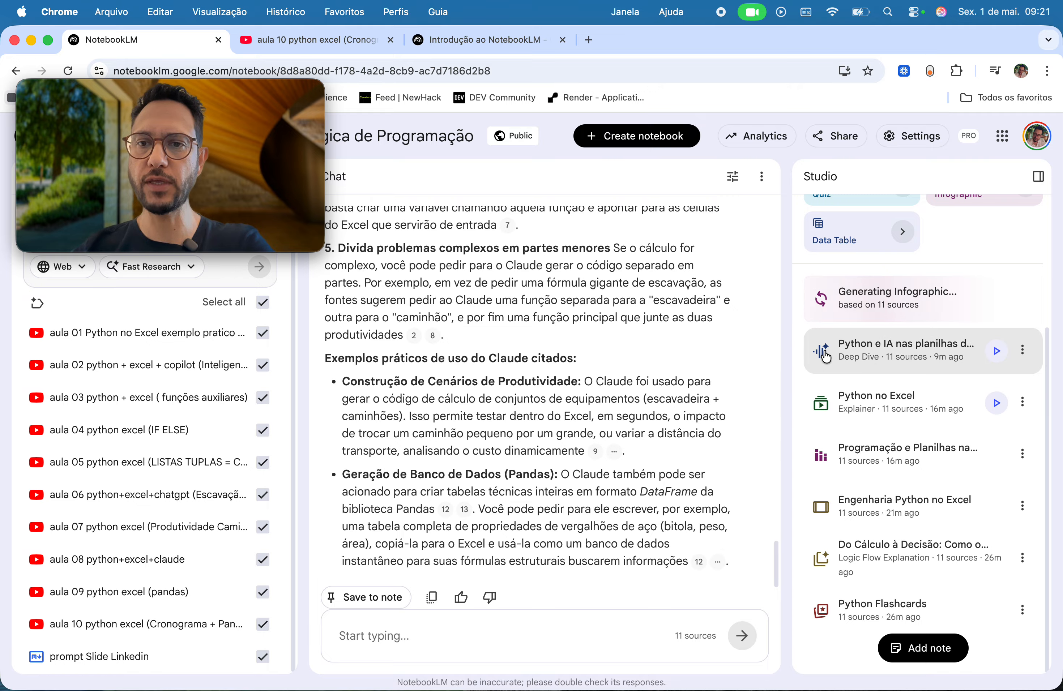
scroll(844, 361, up, 4)
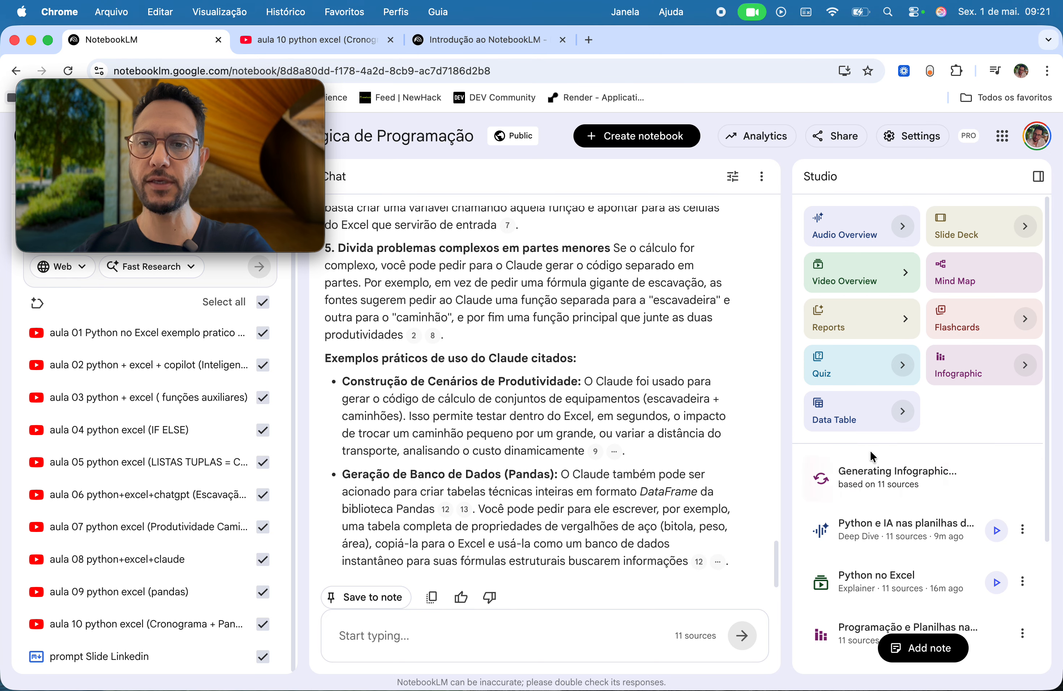
scroll(846, 541, down, 3)
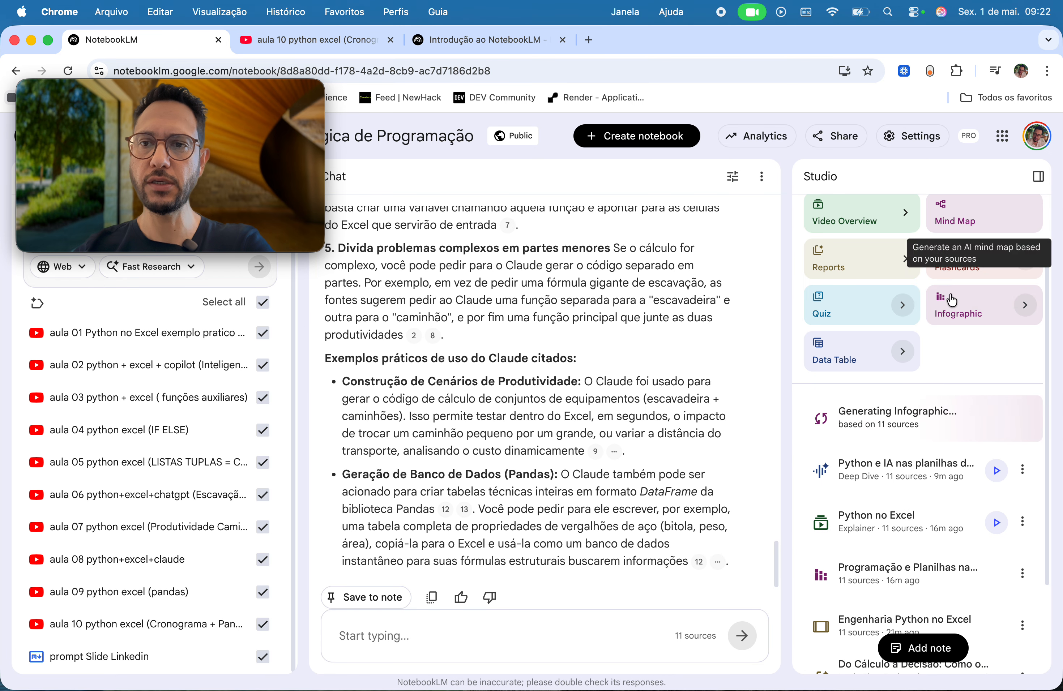
scroll(846, 520, down, 4)
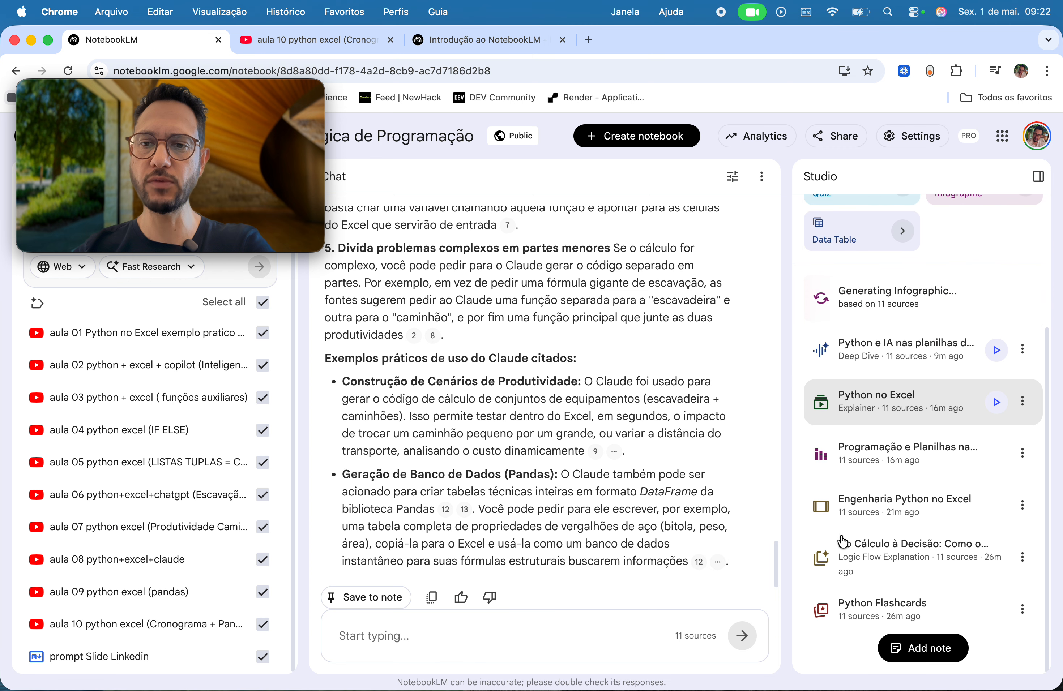
scroll(906, 359, up, 6)
scroll(905, 360, down, 5)
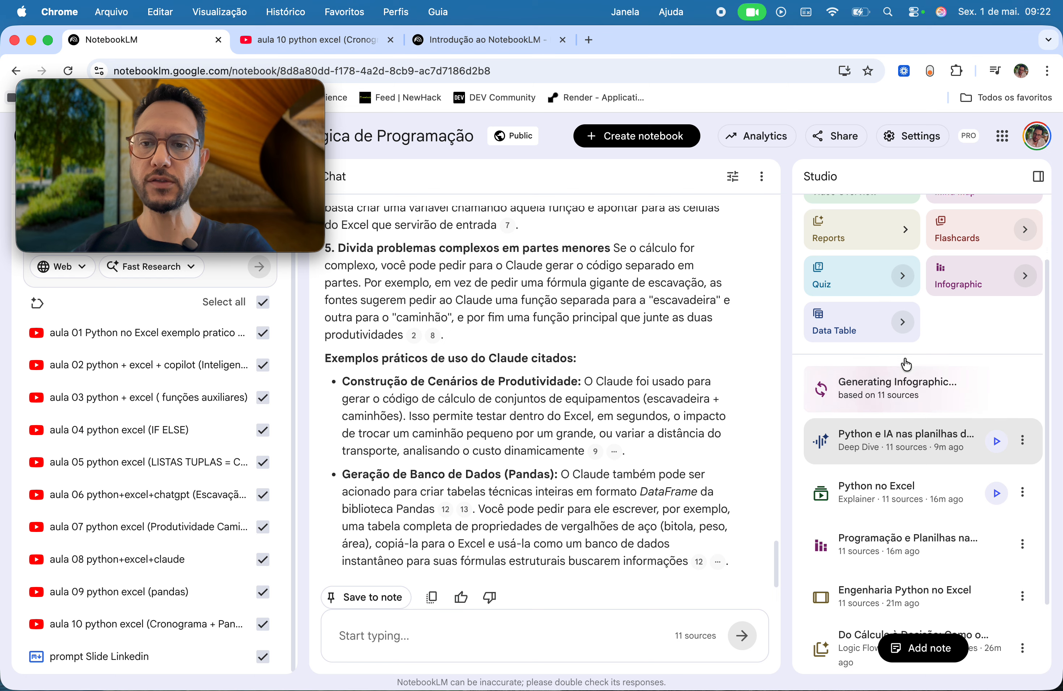
click(996, 420)
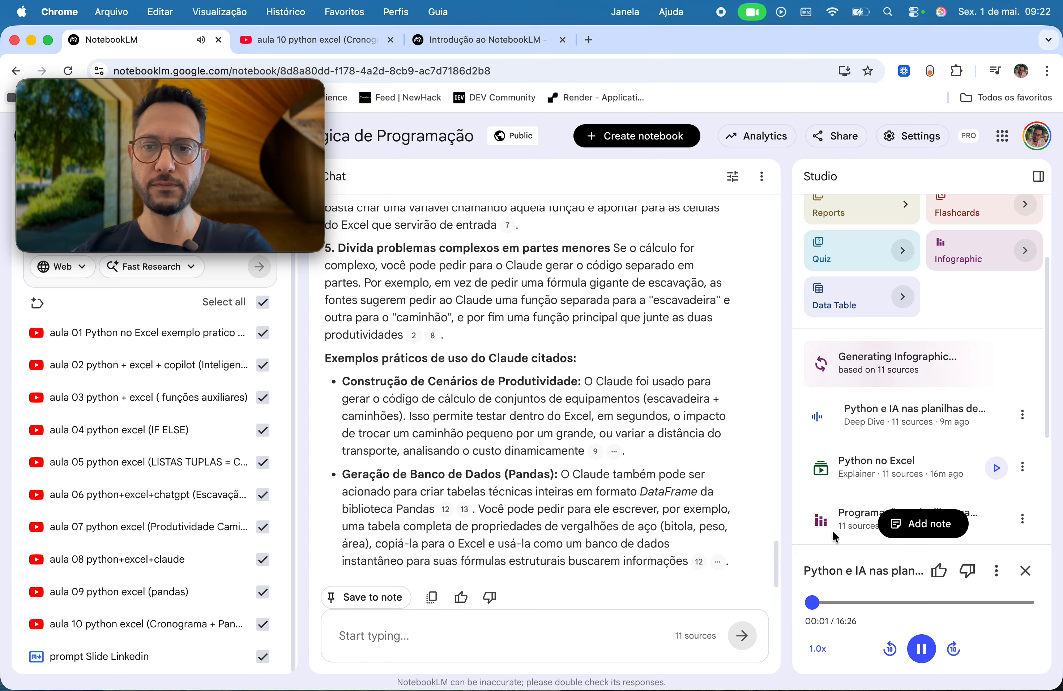
drag(789, 429, 683, 431)
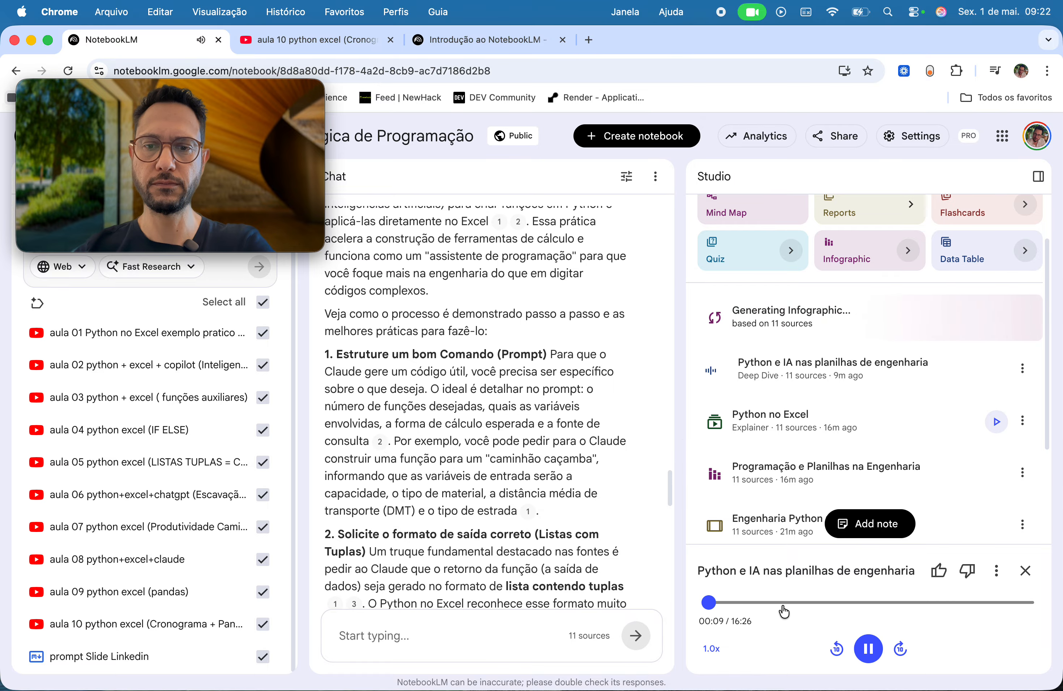
click(738, 604)
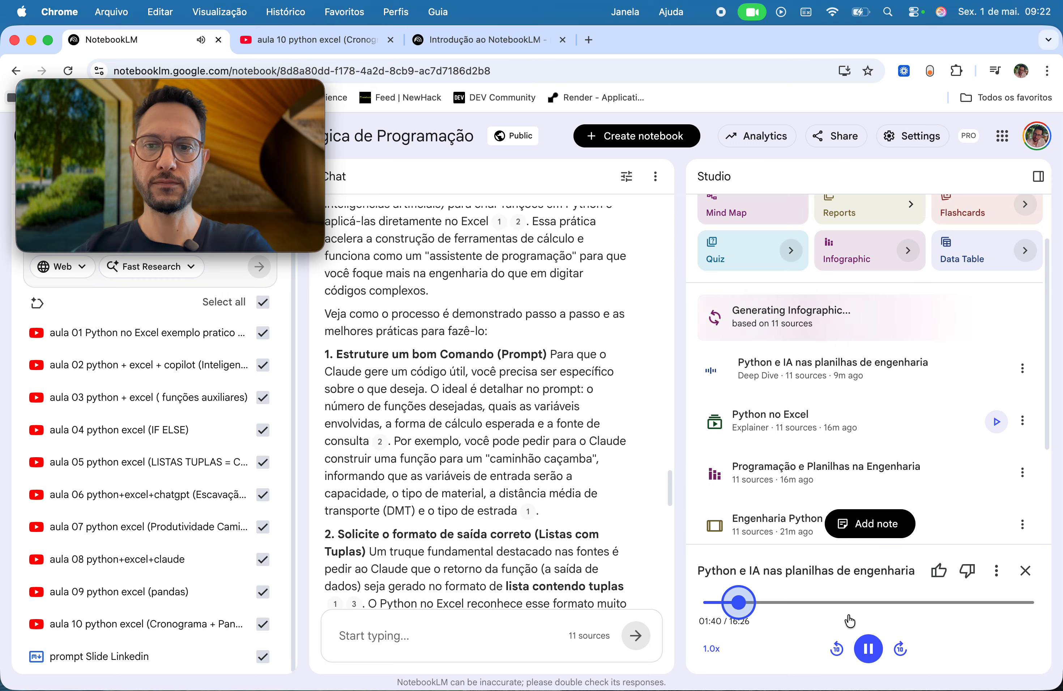
Try the audio overview at 1.5x speed, settle on 1.2x and pause the playback.
click(710, 649)
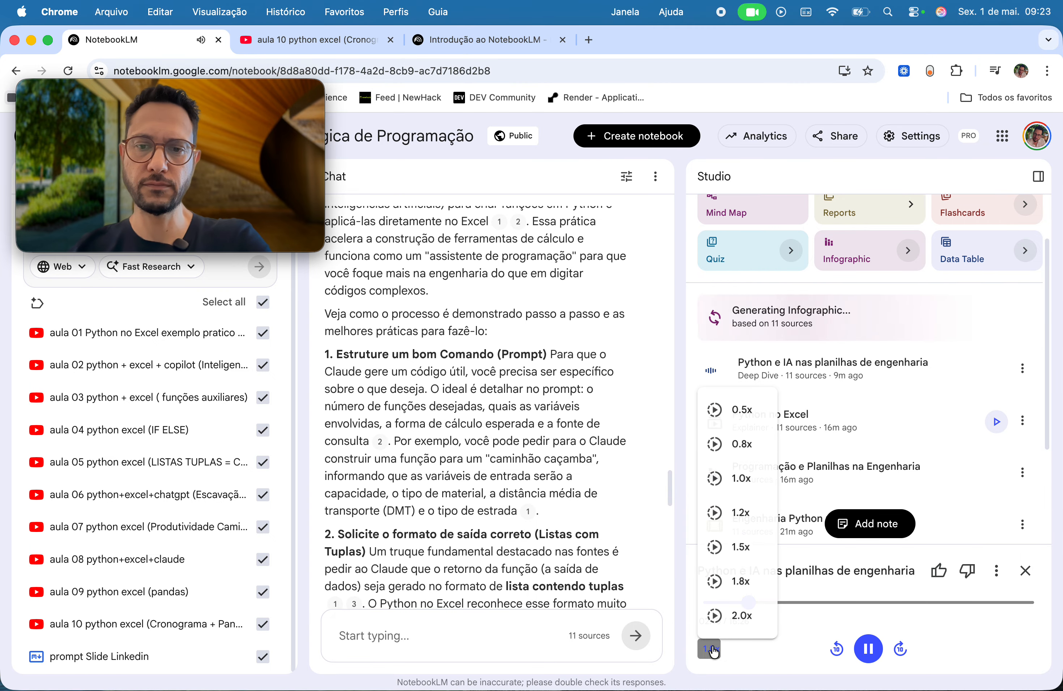
click(754, 555)
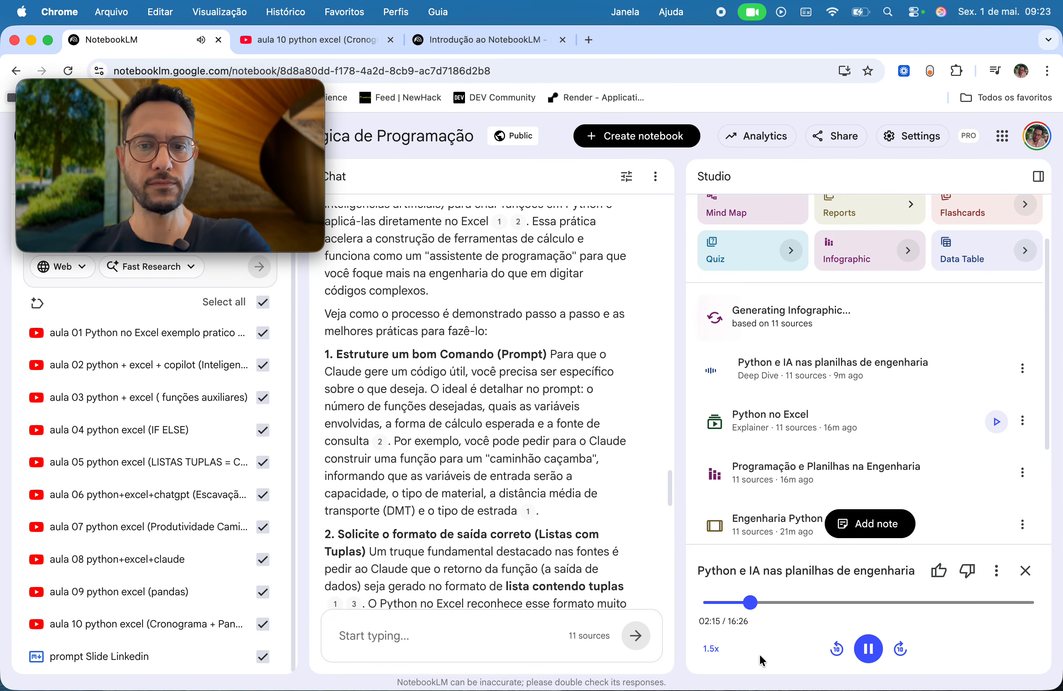
click(708, 649)
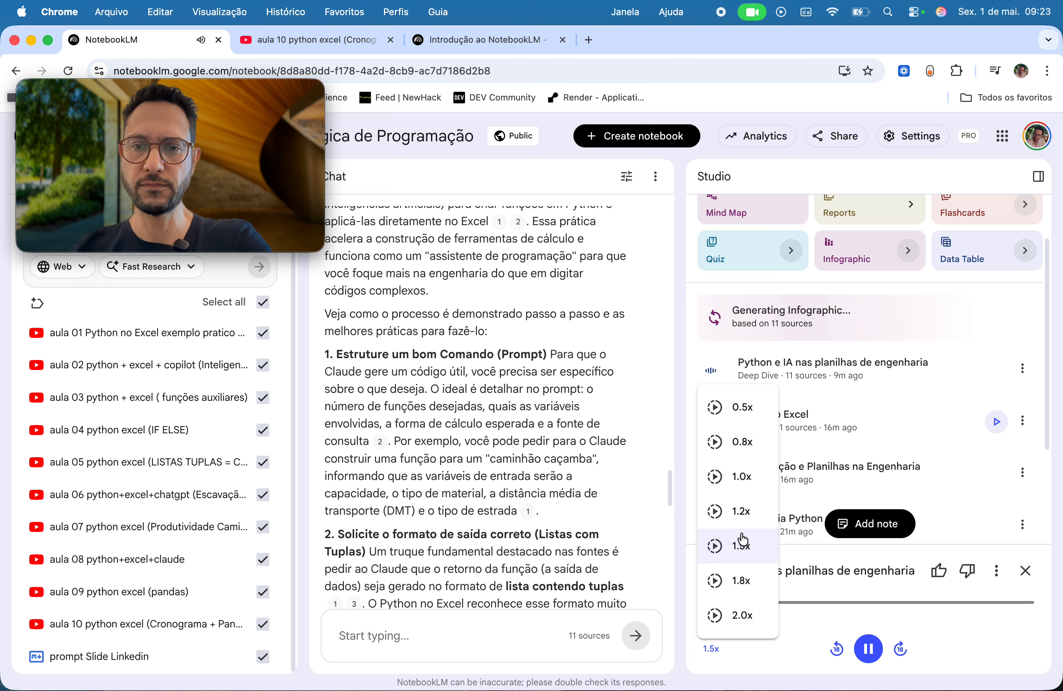
click(740, 511)
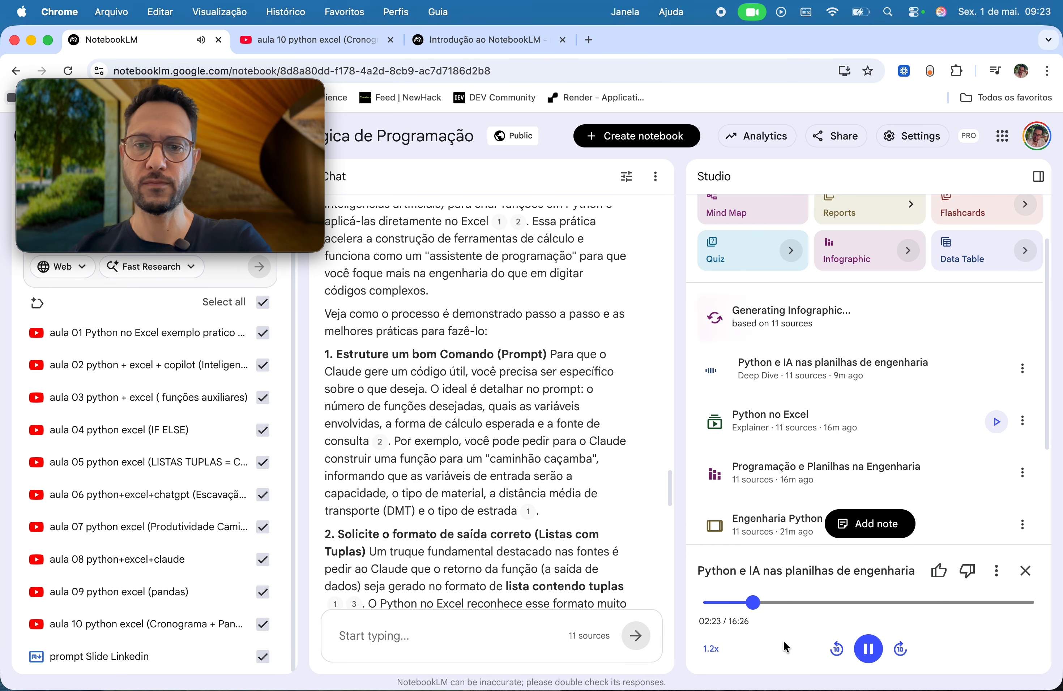
click(869, 649)
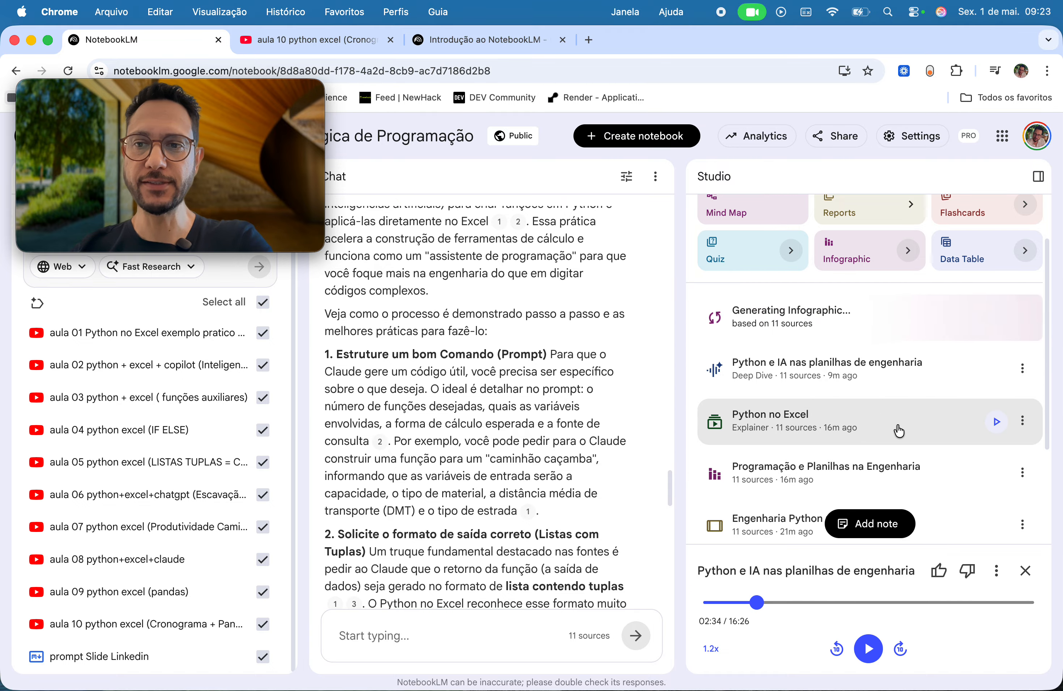
View the "Python no Excel" video overview in fullscreen, pause it, jump back to 1:36, and return to the Studio list.
click(807, 422)
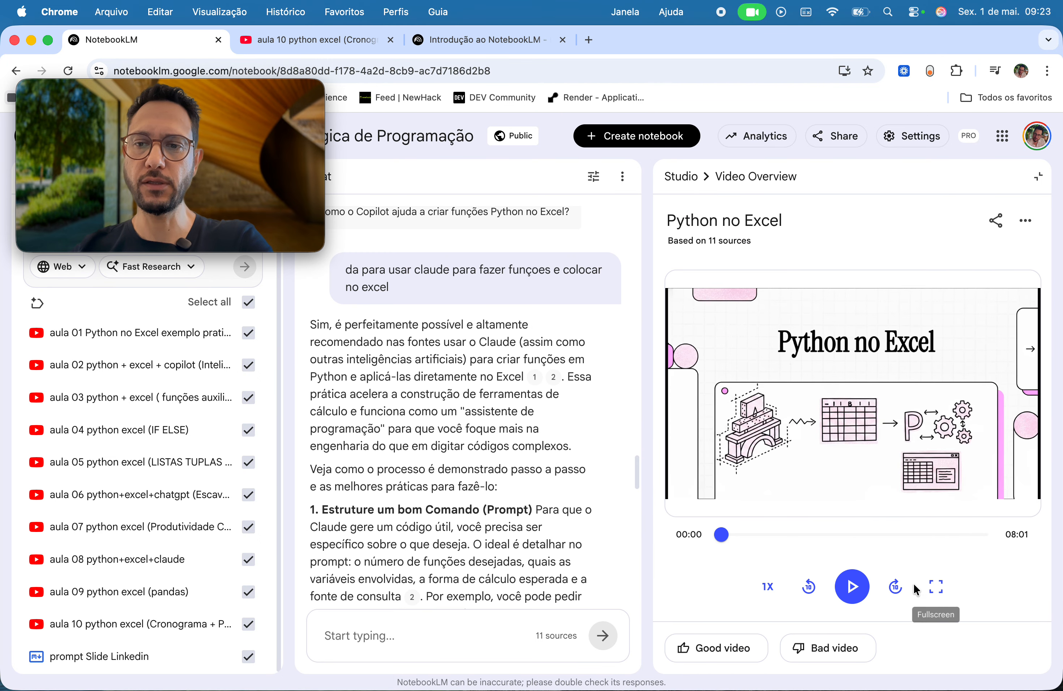
click(941, 597)
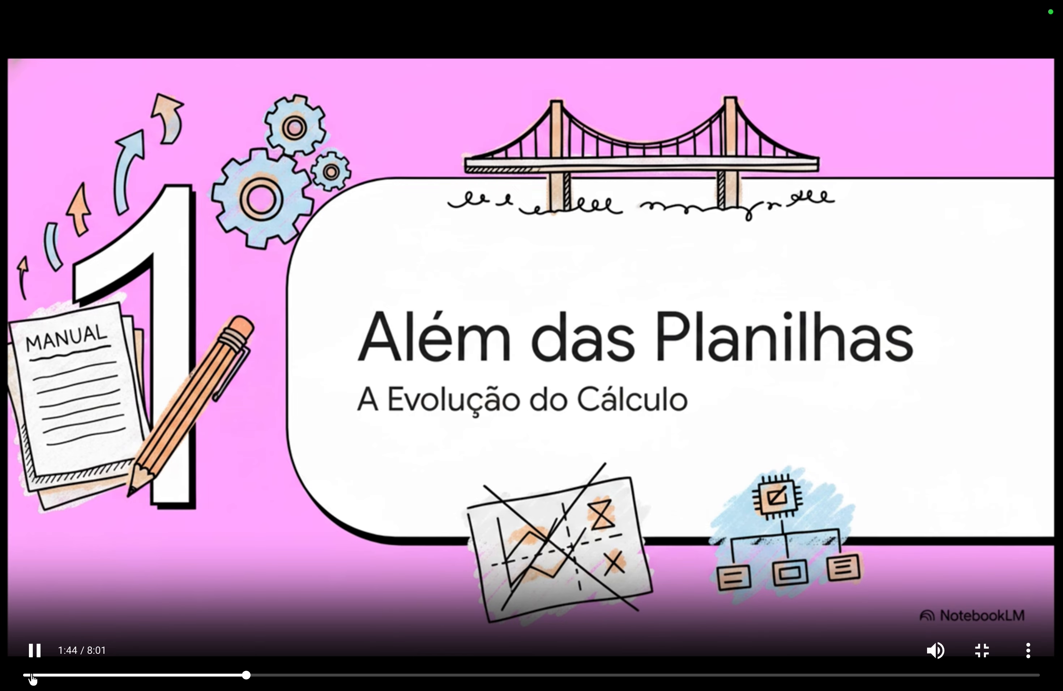
click(31, 656)
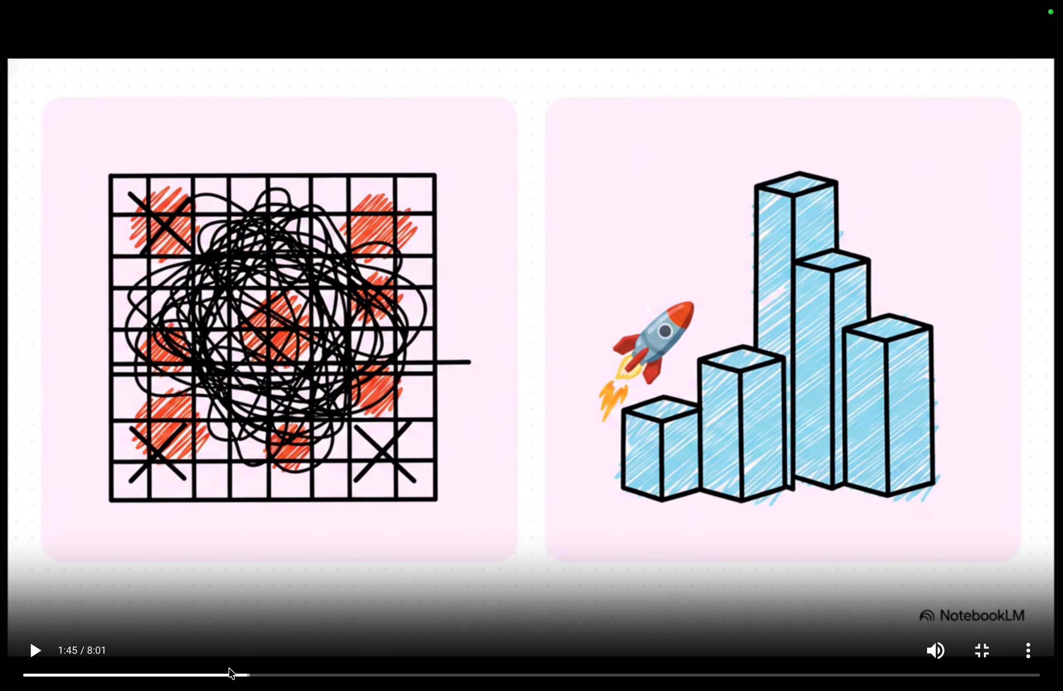
click(229, 675)
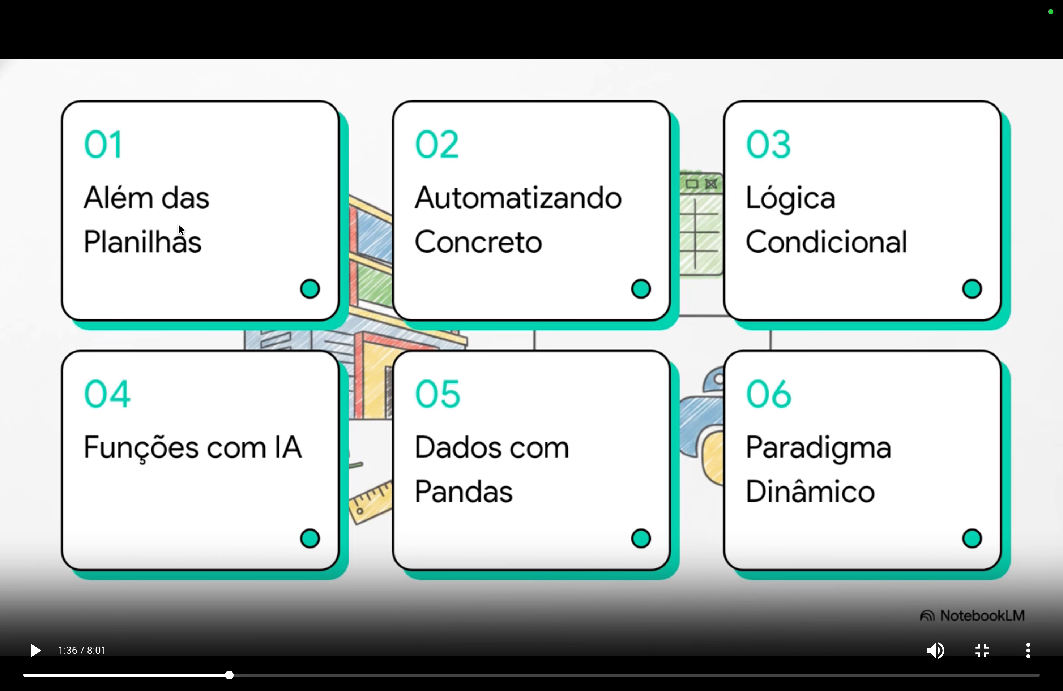
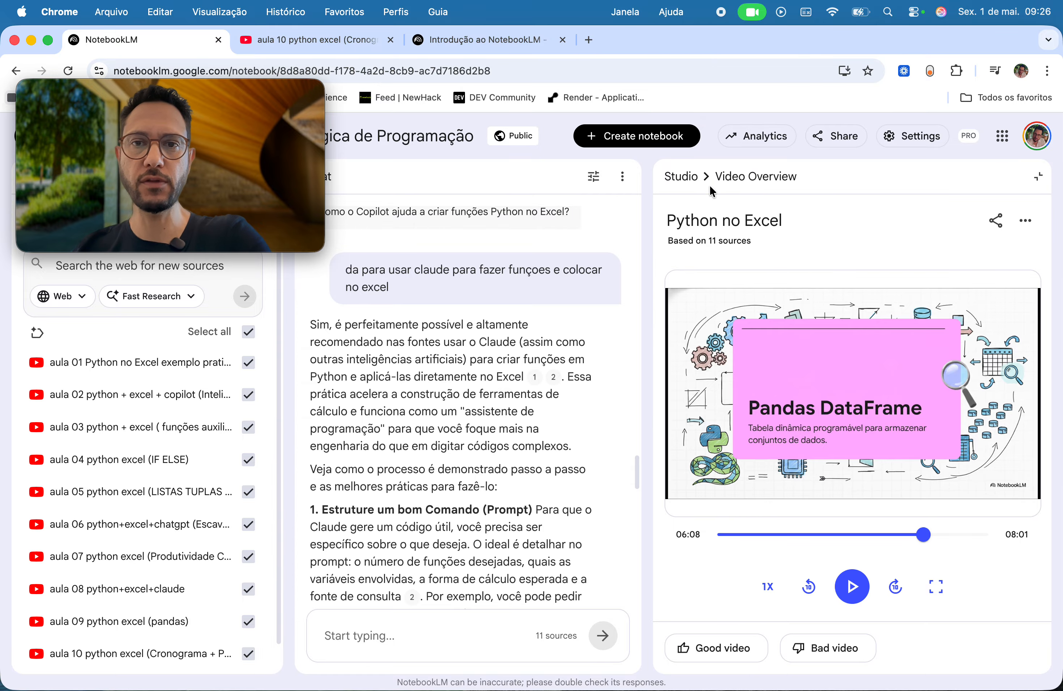
click(681, 176)
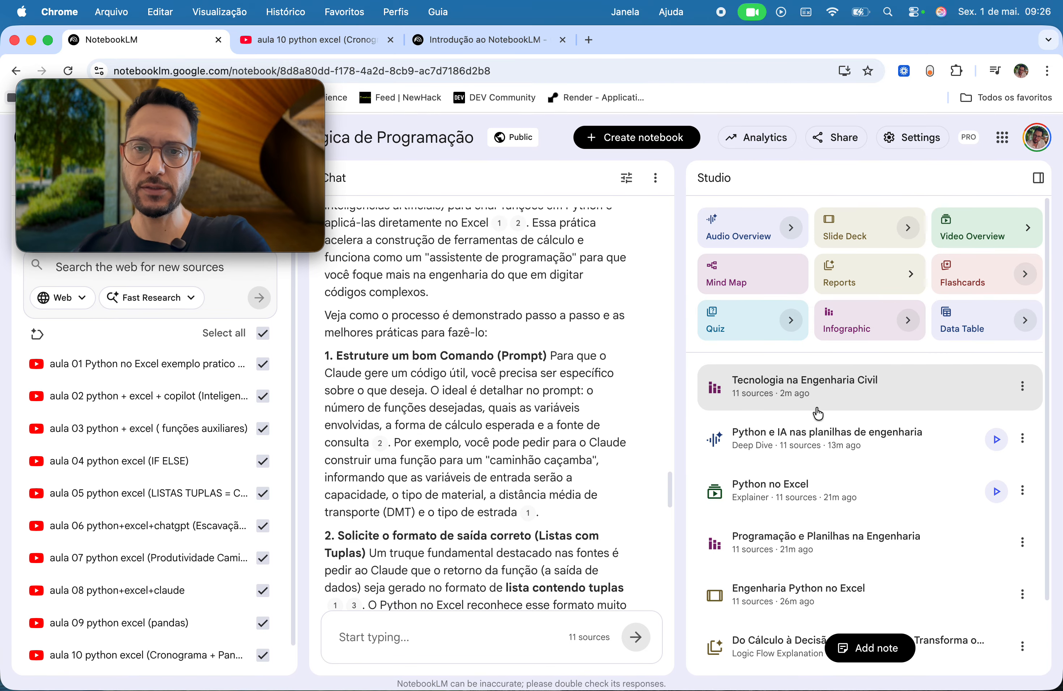
View the "Tecnologia na Engenharia Civil" infographic enlarged, check its download option, examine it down to the Pandas section and close it.
click(816, 406)
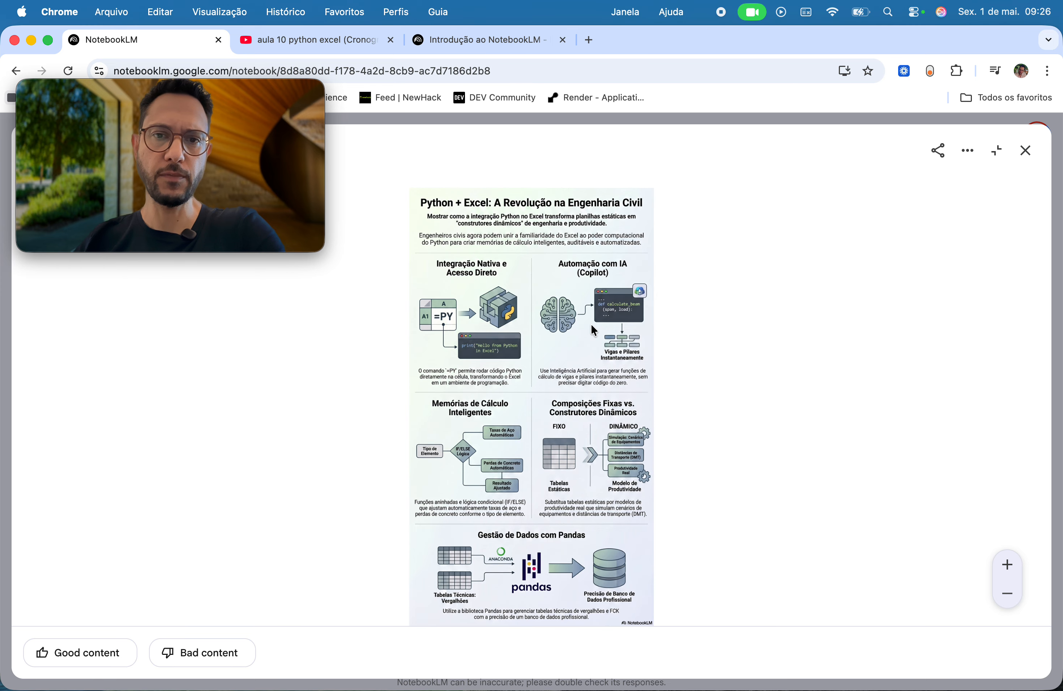
scroll(590, 324, up, 10)
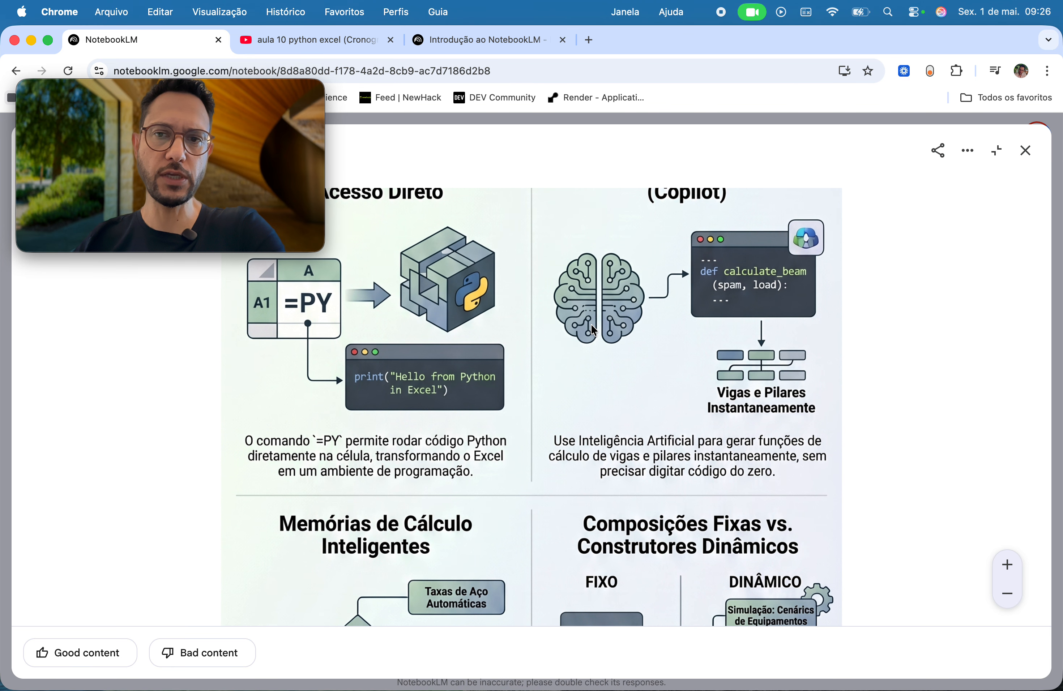
click(970, 150)
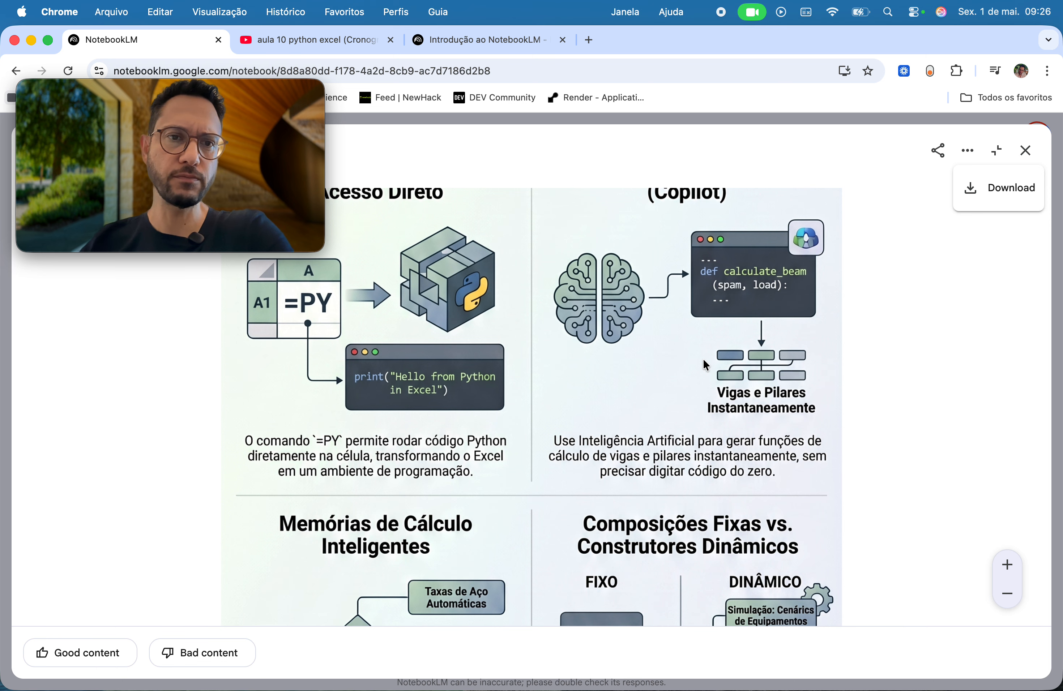
click(898, 336)
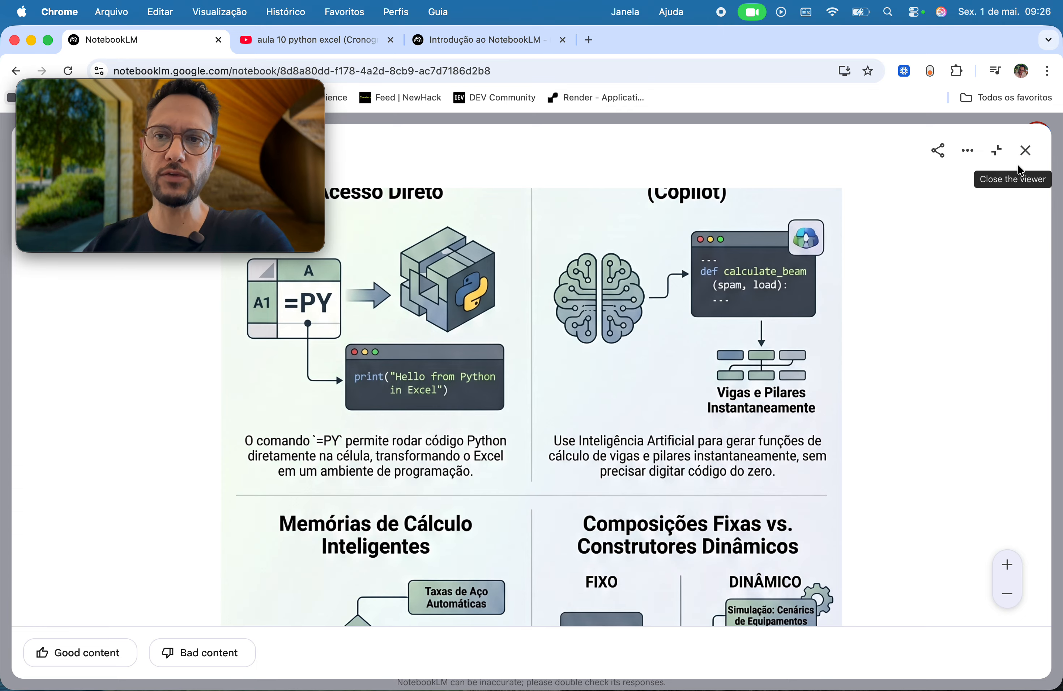
scroll(664, 457, down, 2)
scroll(663, 457, up, 2)
drag(664, 456, 683, 189)
drag(632, 353, 630, 216)
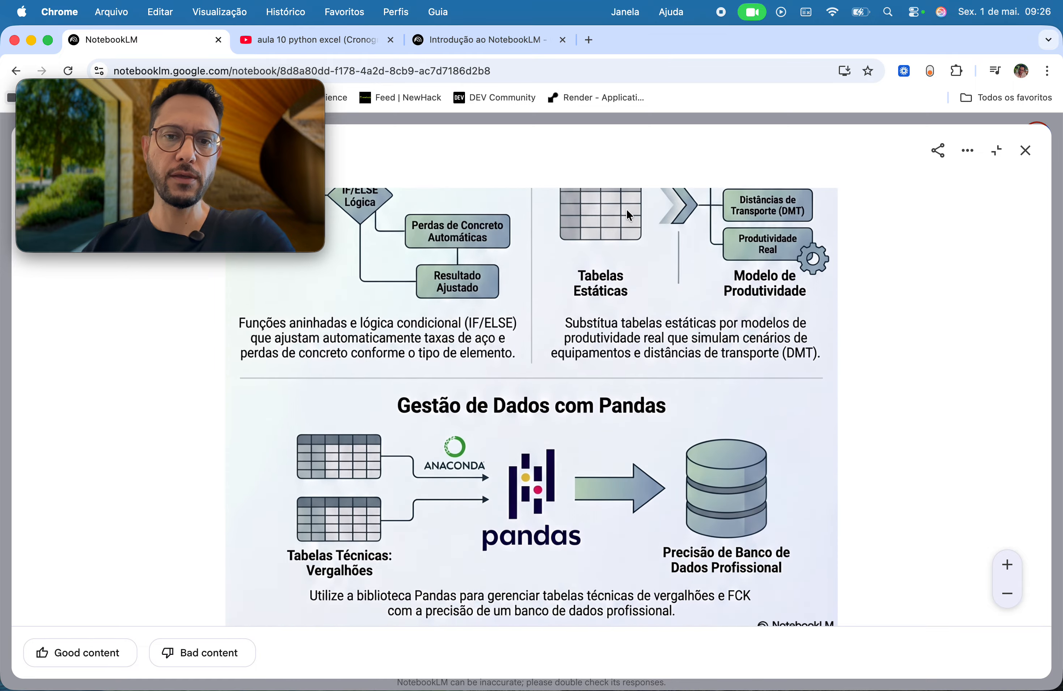
drag(598, 360, 602, 268)
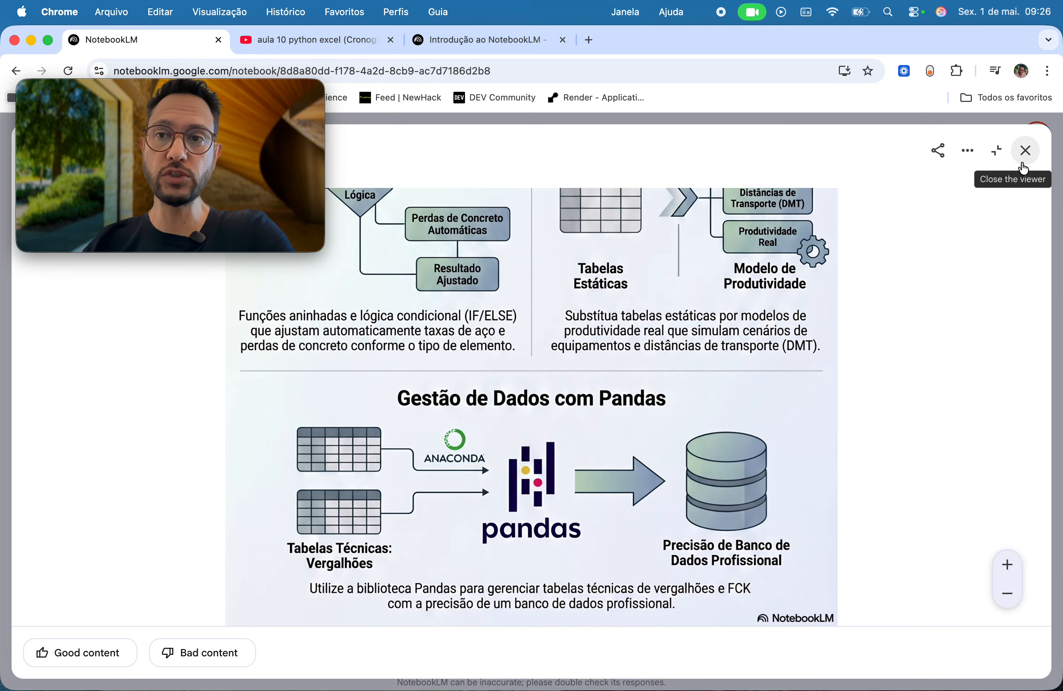
click(1026, 152)
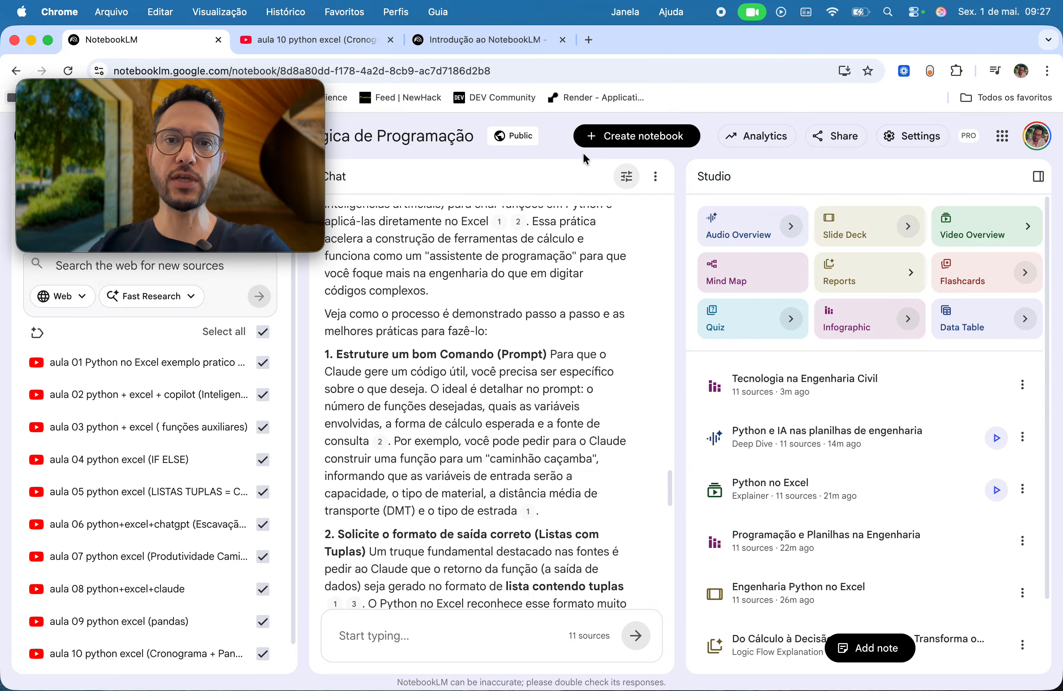
Examine the notebook's analytics for users per day and queries per day, and close them.
click(758, 140)
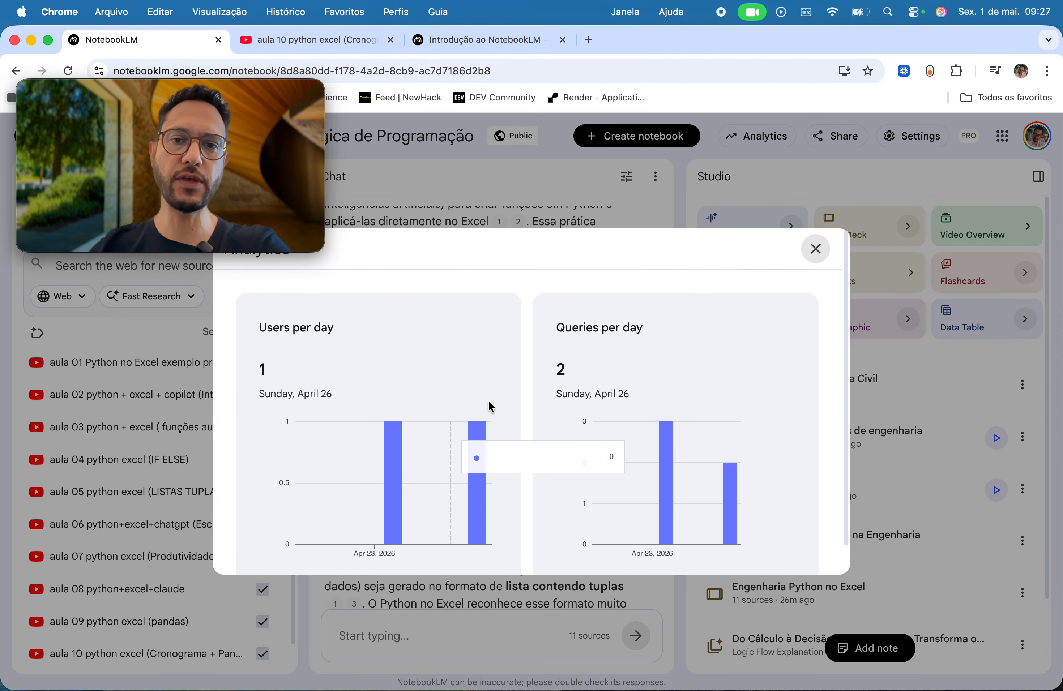
scroll(698, 330, down, 1)
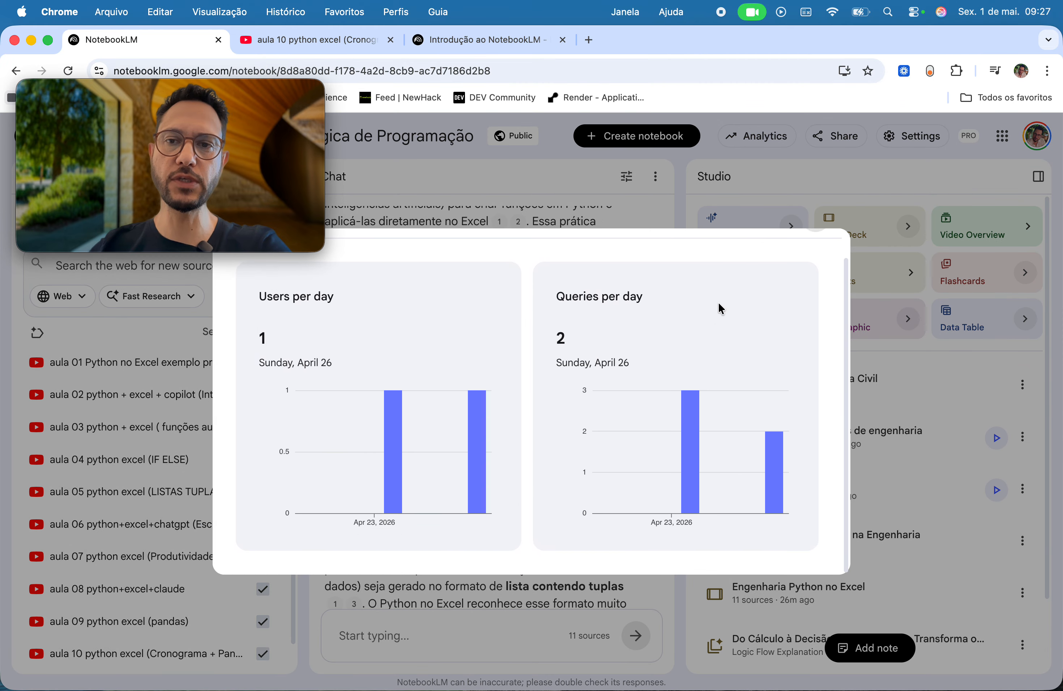
scroll(820, 266, up, 1)
click(815, 252)
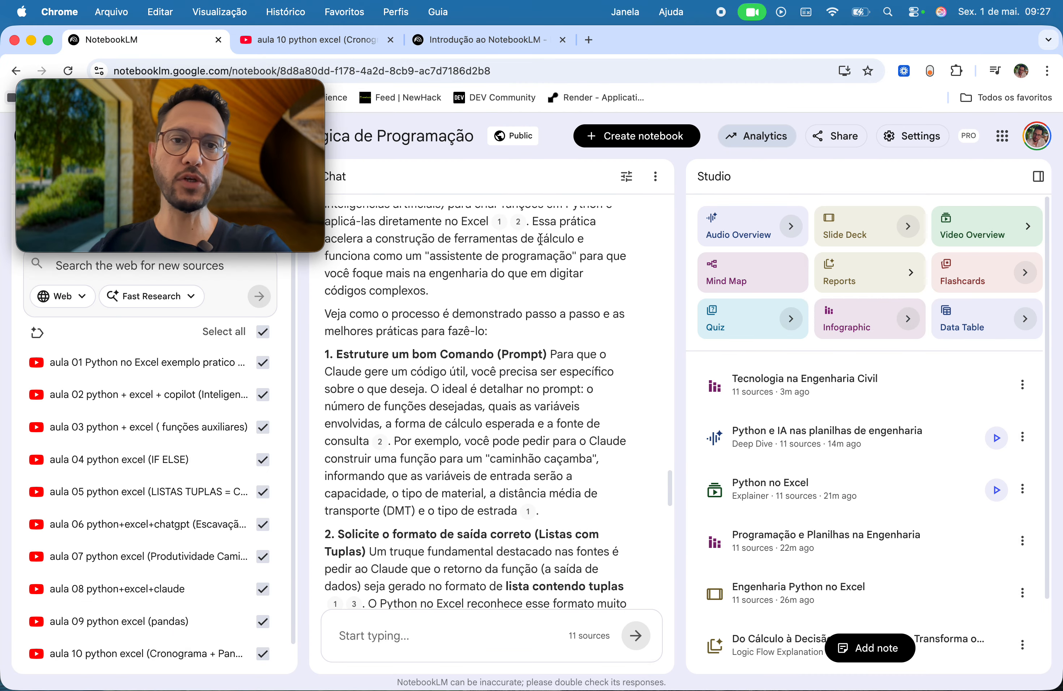
Go back through the chat to the answer's section on IF/ELSE conditional logic and widen the chat area by narrowing Studio.
scroll(406, 451, up, 5)
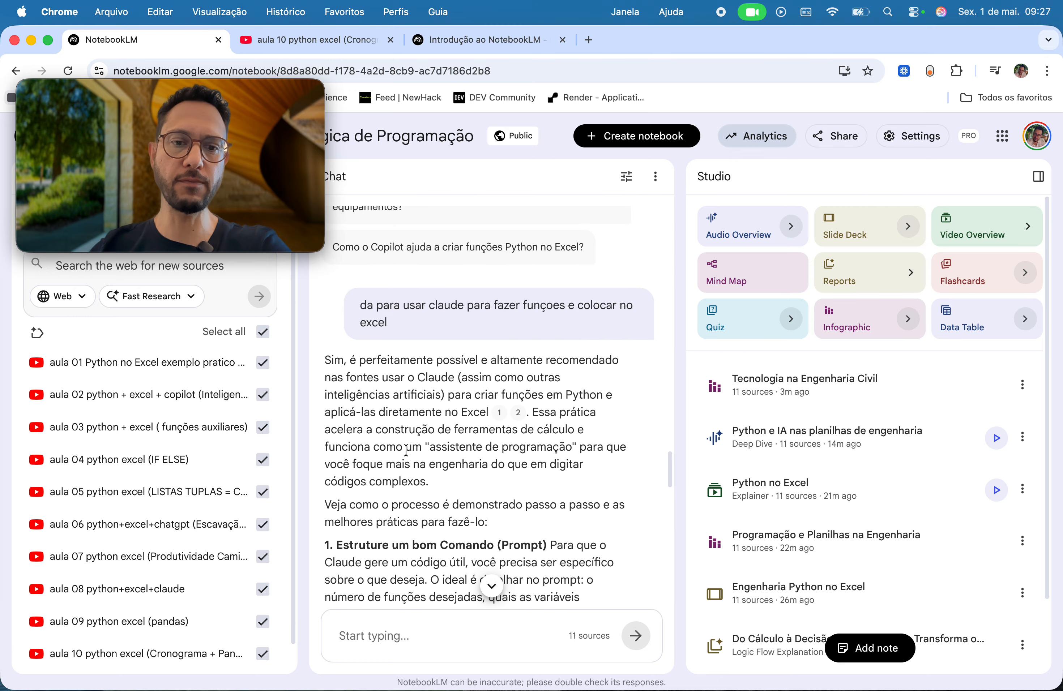
scroll(406, 450, up, 5)
scroll(406, 451, down, 20)
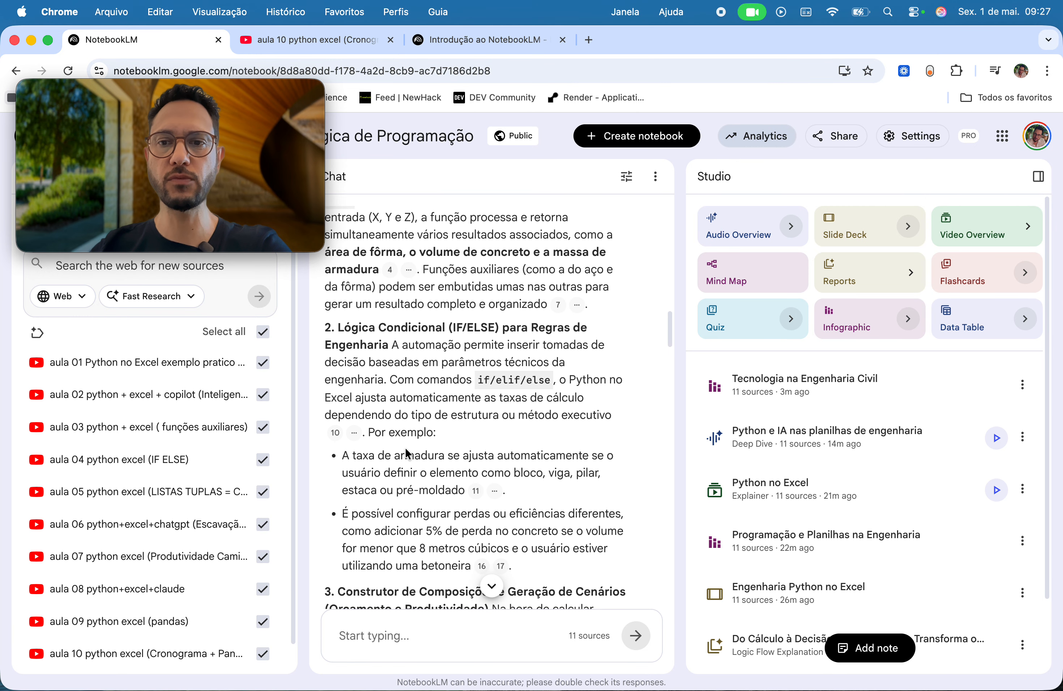
scroll(407, 453, up, 1)
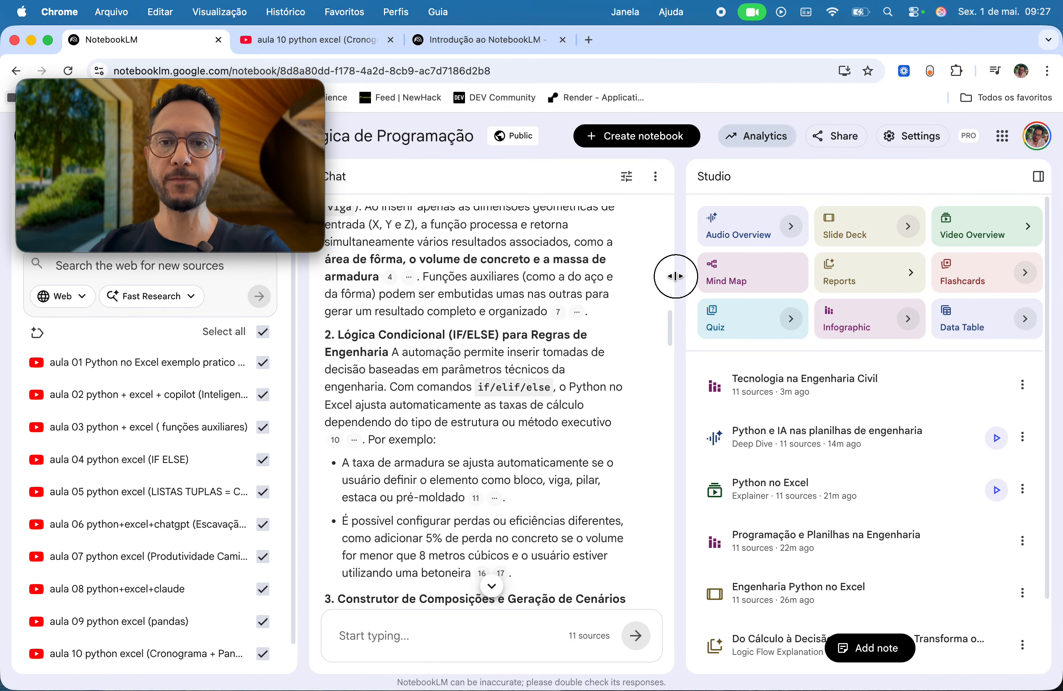
drag(676, 276, 814, 294)
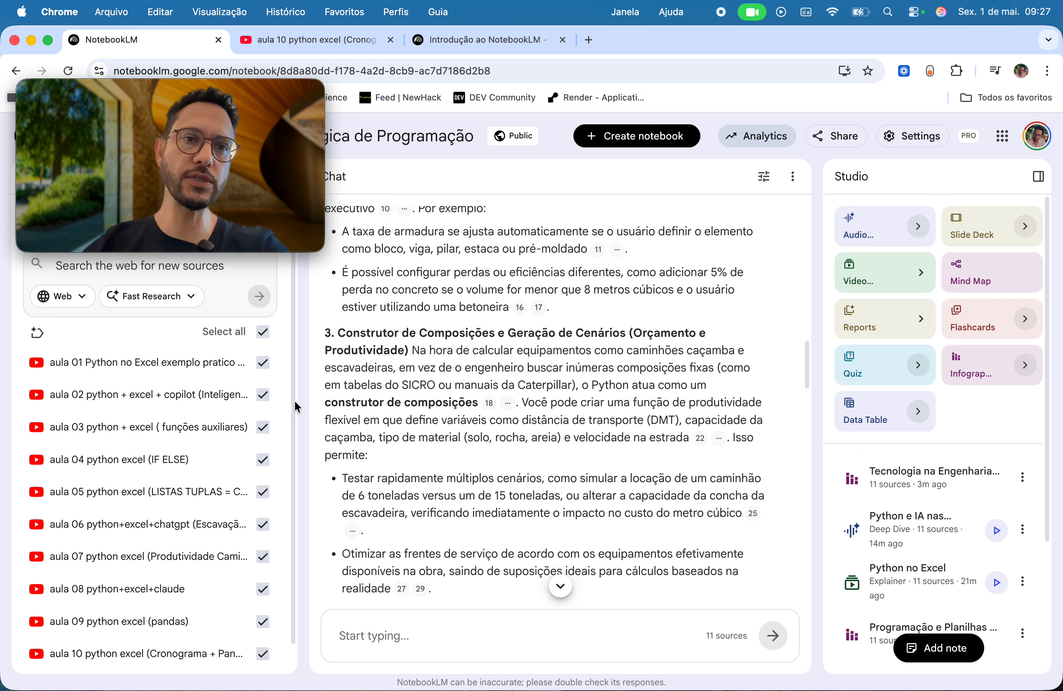
Switch to QuickTime Player, make a brief webcam movie recording and save it to Mesa as "notebooklm".
drag(135, 92, 584, 505)
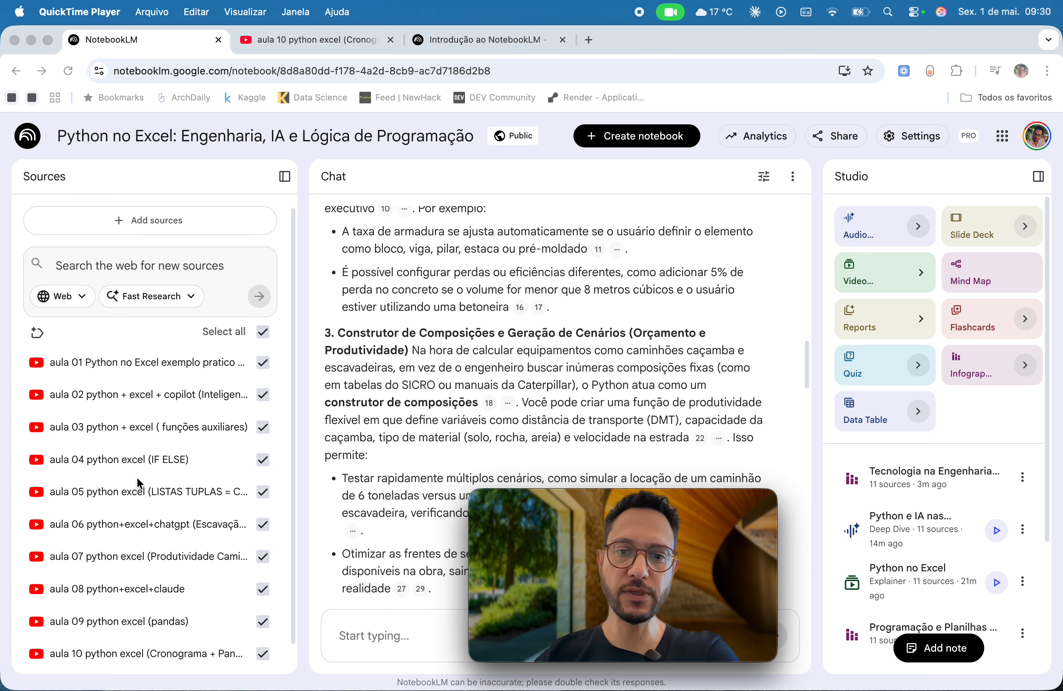
mouse_move(624, 597)
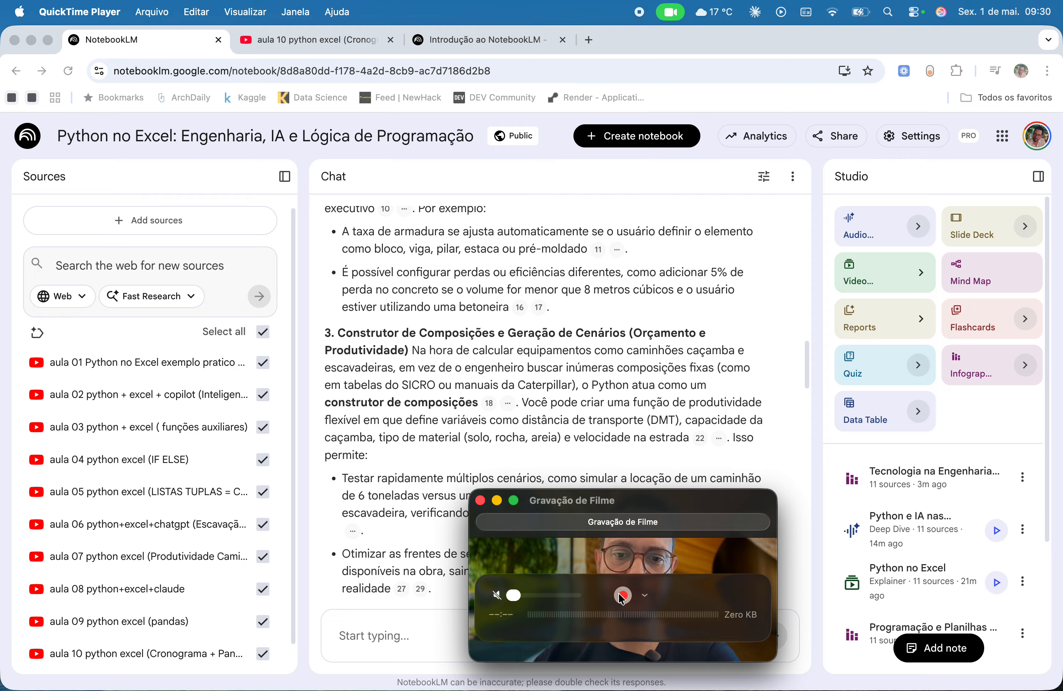
click(623, 596)
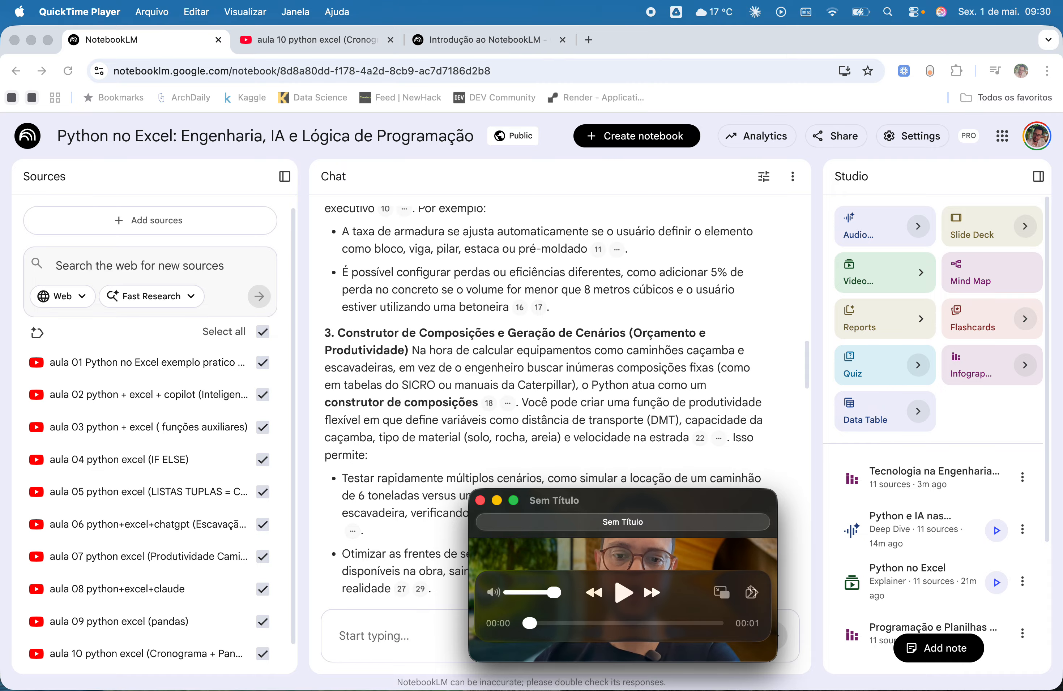
click(480, 500)
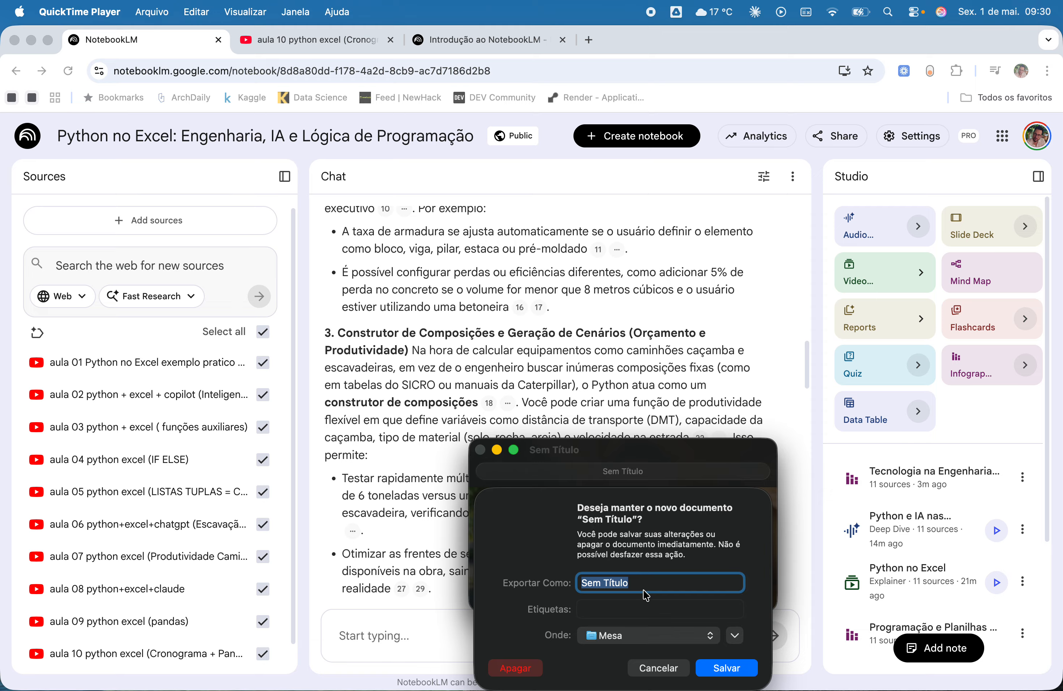
text(notebool)
key(BackSpace)
text(klm)
click(736, 669)
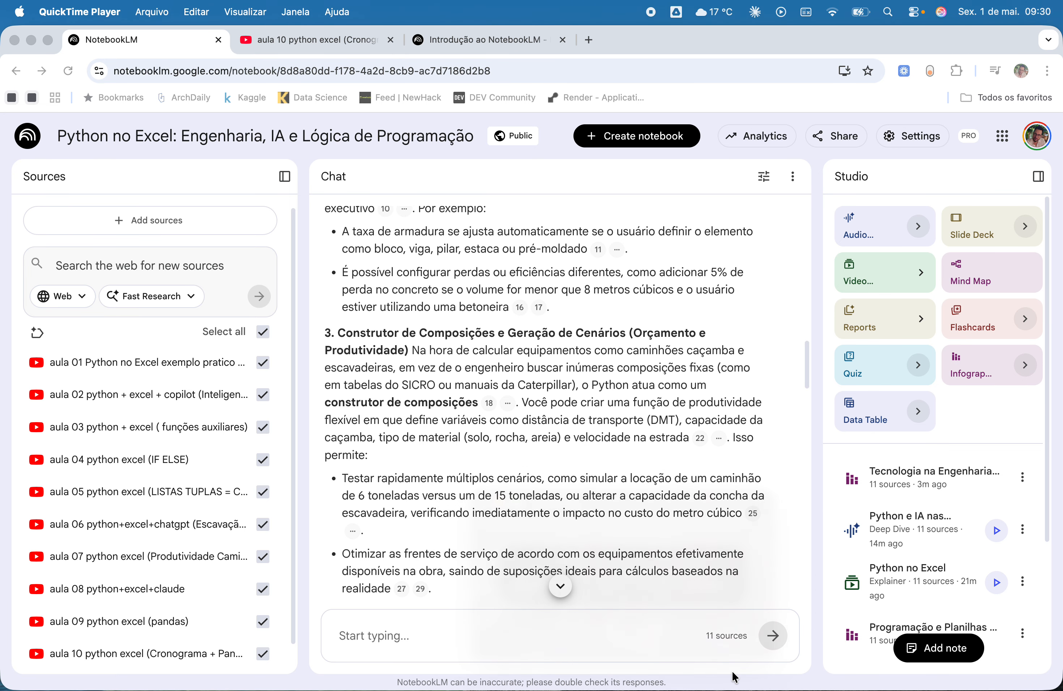